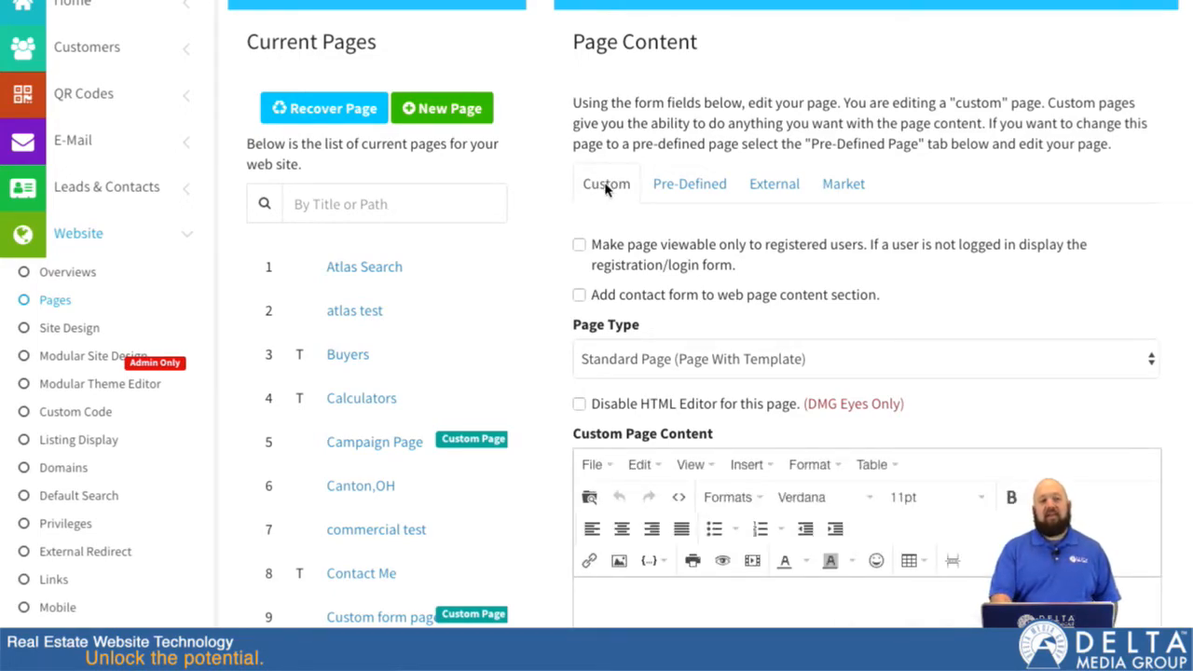
# Look over the list of current pages and the options for a custom page's content.
pyautogui.scroll(2, 481, 196)
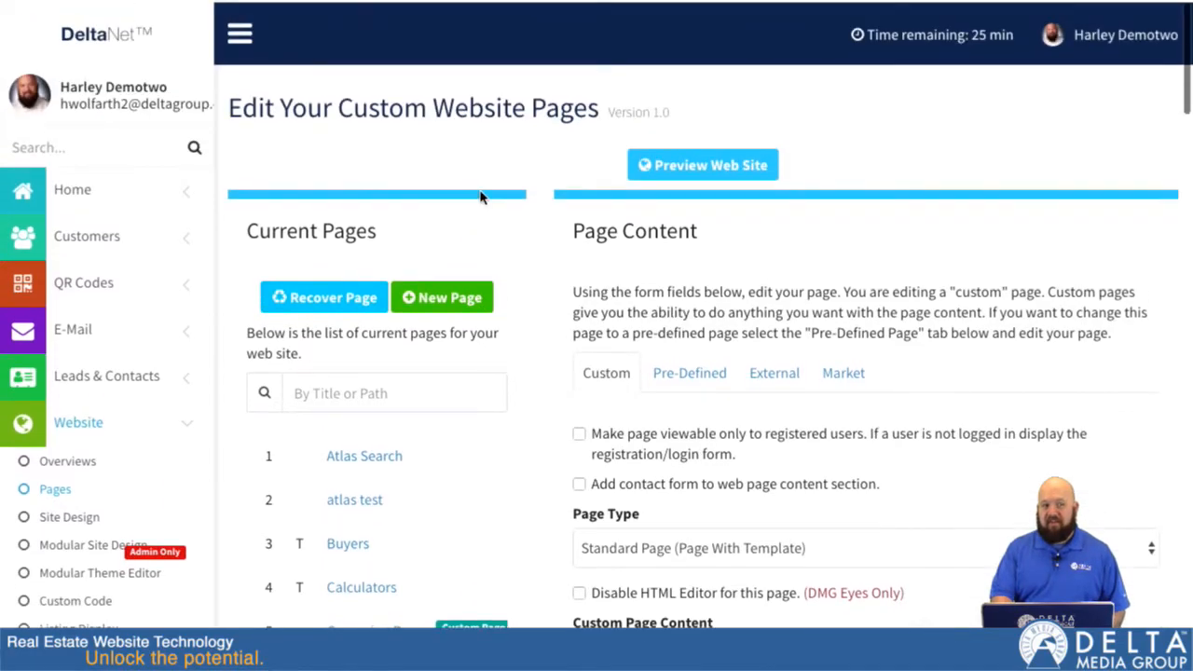
pyautogui.scroll(-4, 536, 288)
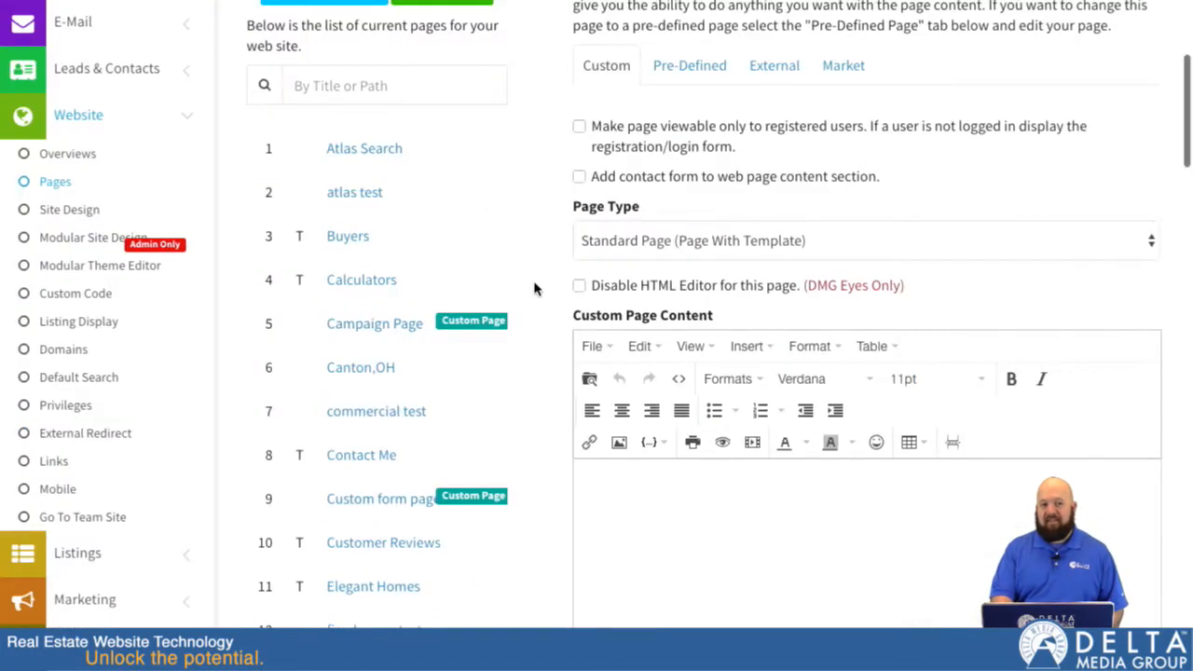
pyautogui.scroll(-5, 536, 289)
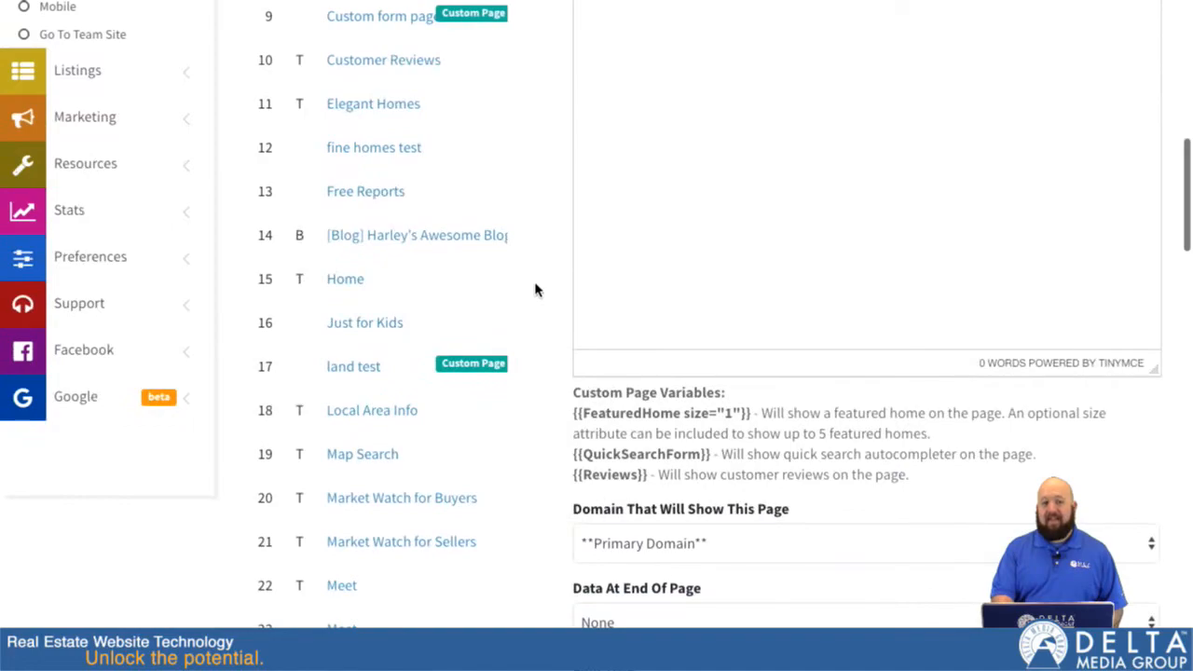
pyautogui.scroll(8, 536, 289)
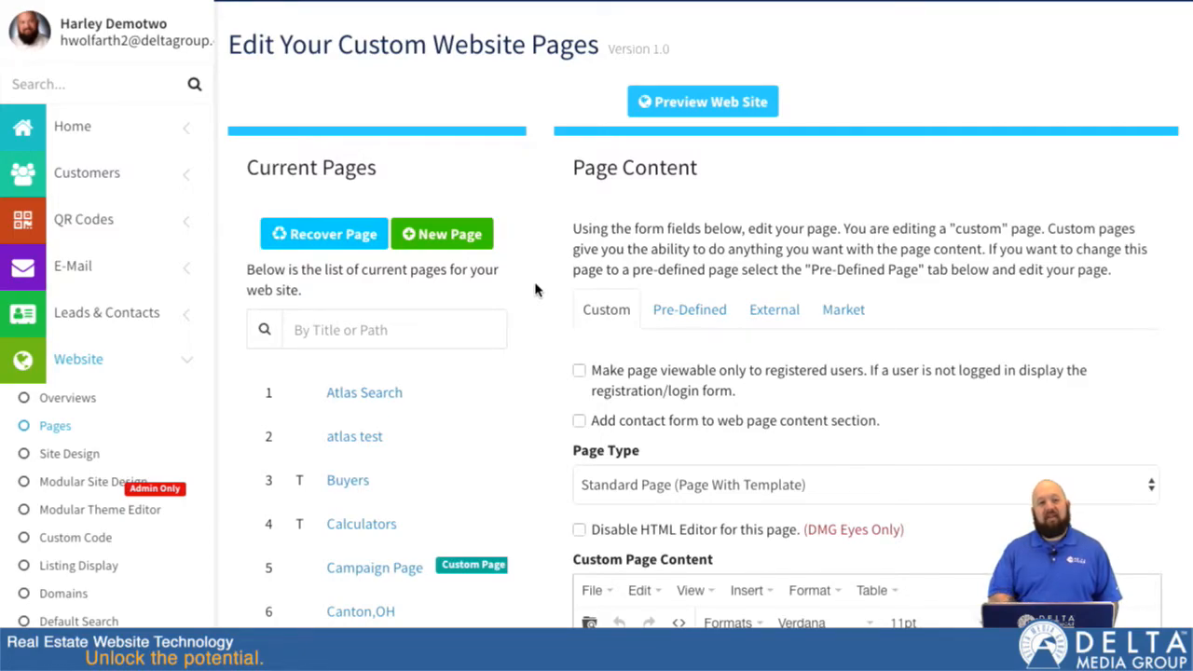
pyautogui.scroll(-3, 536, 289)
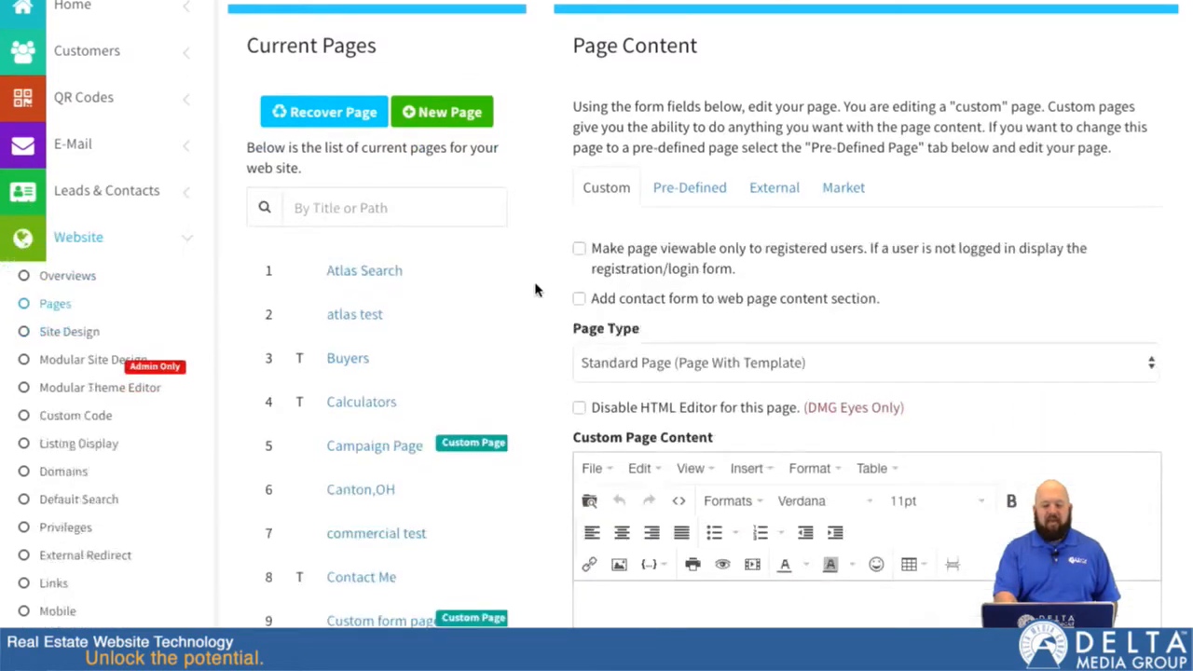
pyautogui.scroll(1, 536, 289)
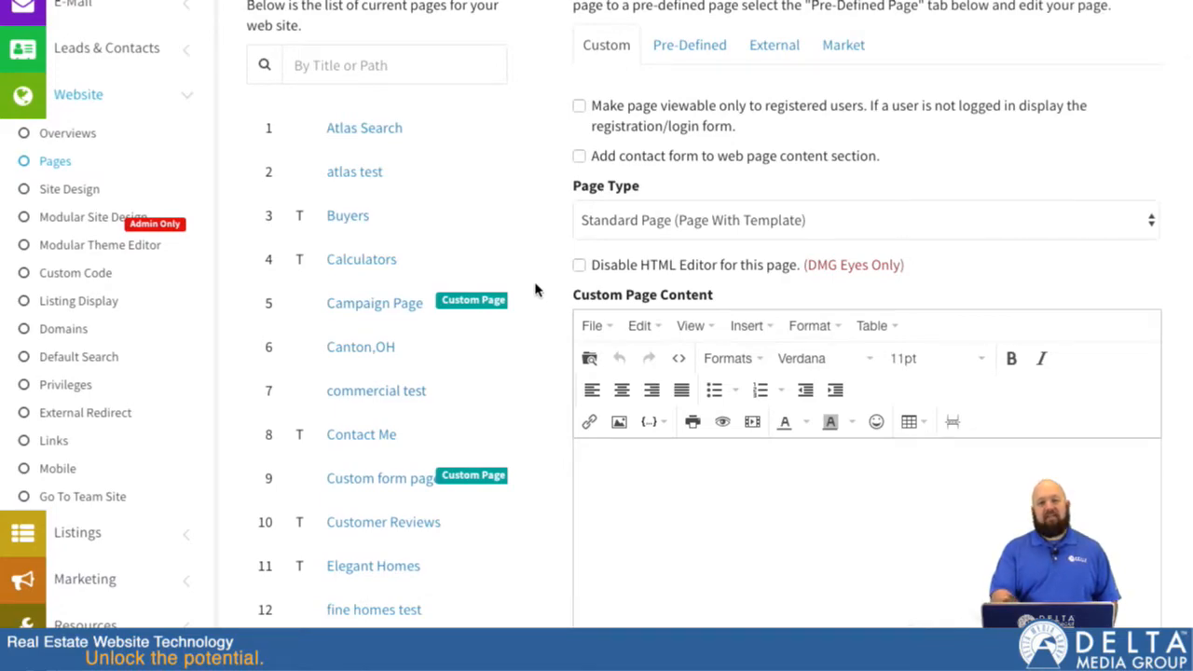
pyautogui.scroll(1, 548, 228)
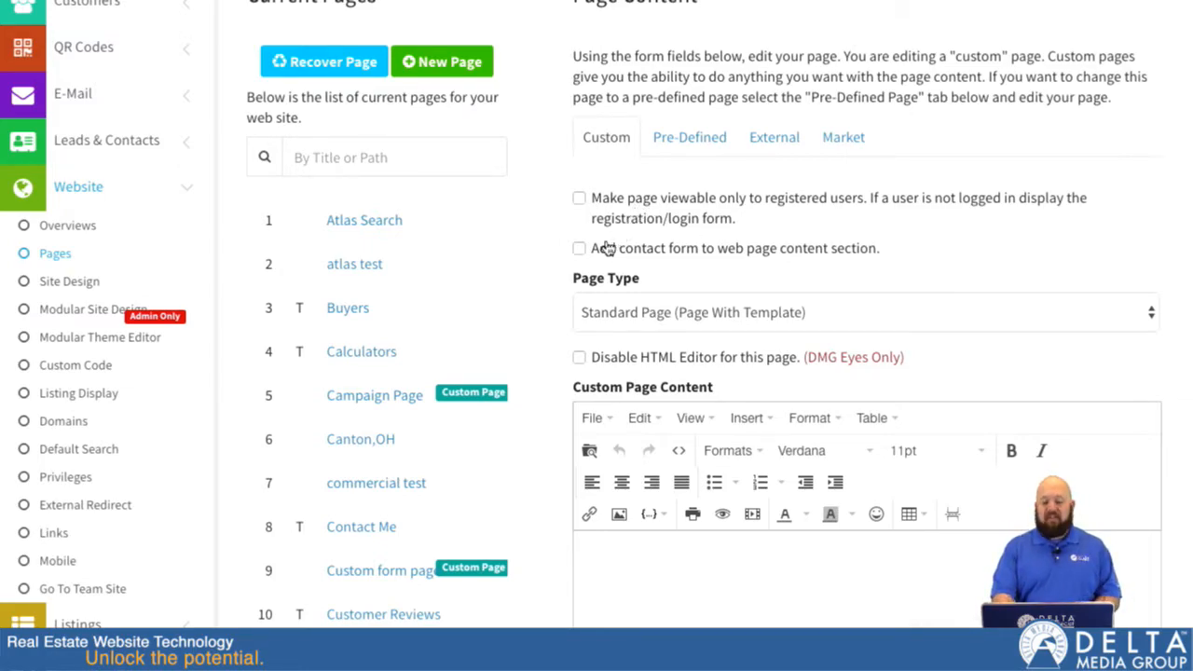
# Add a contact form to the page's content section and keep its location as Right Side.
pyautogui.click(578, 249)
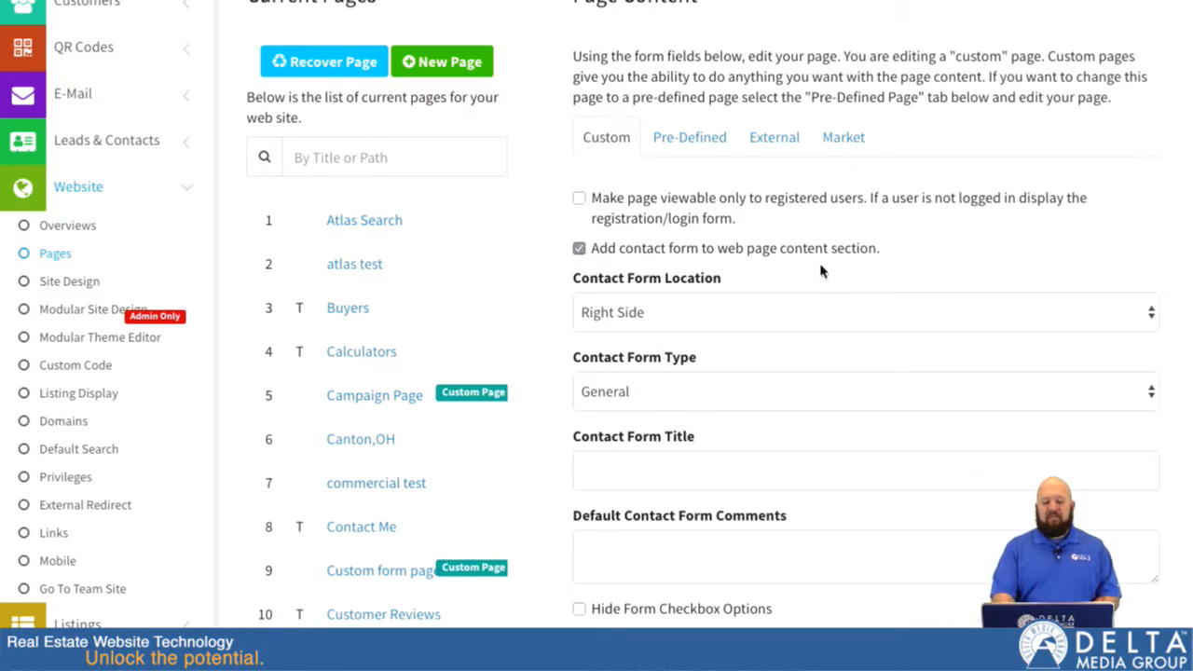
pyautogui.scroll(-1, 820, 272)
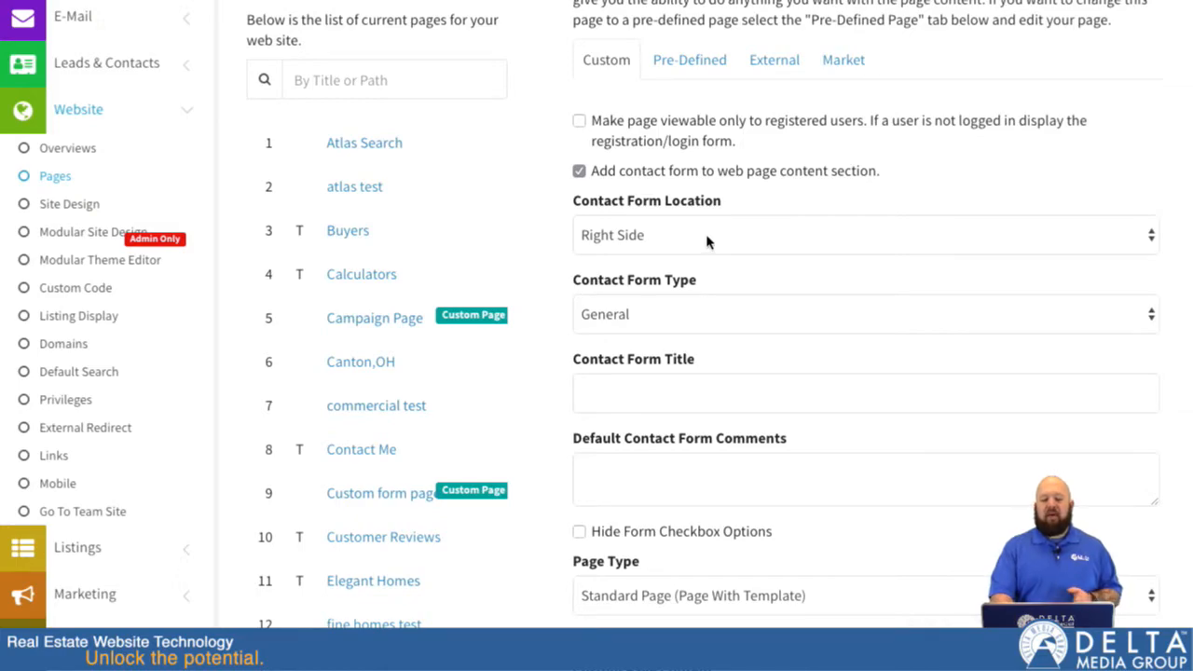
pyautogui.click(706, 241)
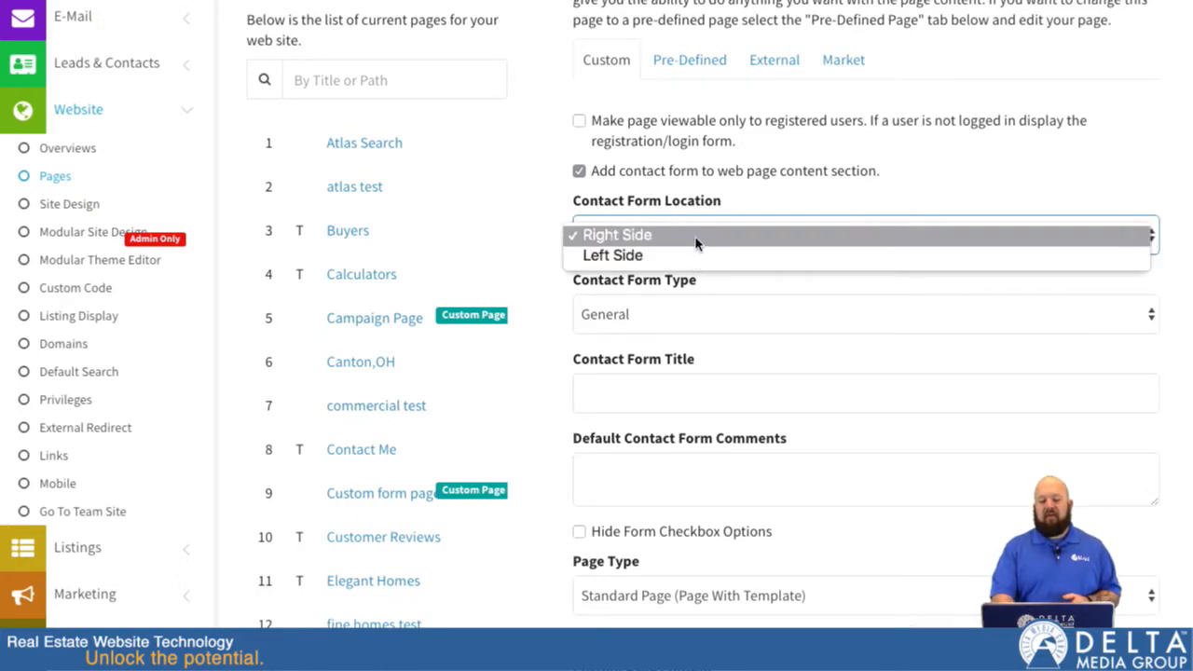
pyautogui.click(700, 242)
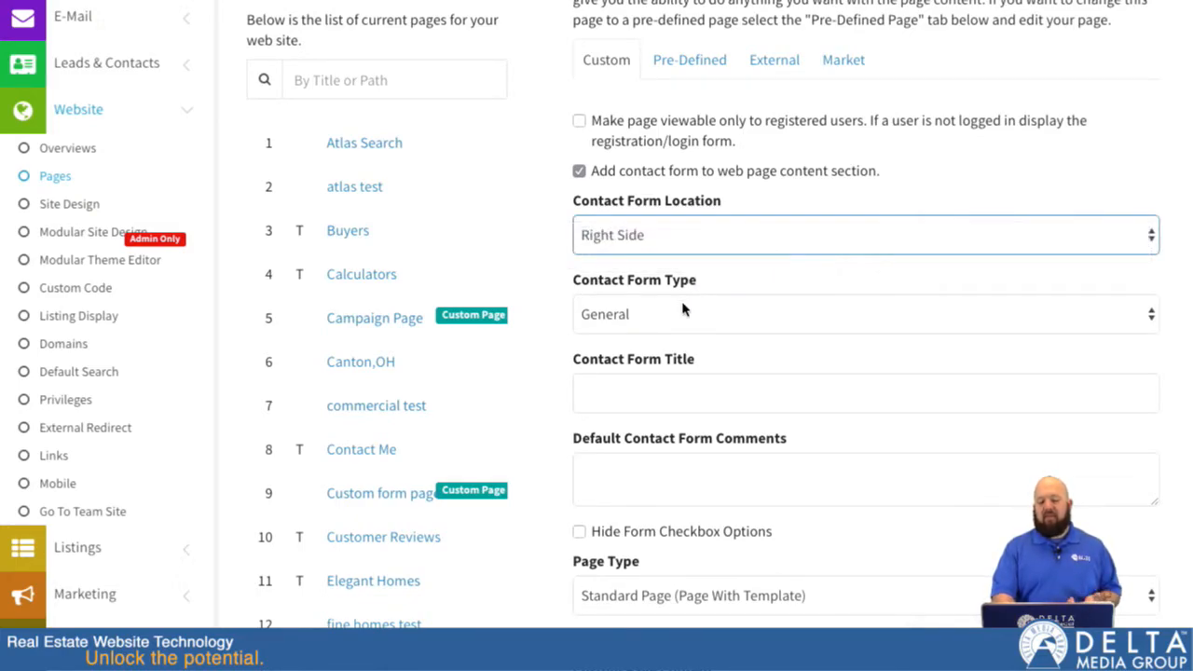
# Set the contact form type to General with Address and title the form "Contact Form Title".
pyautogui.scroll(-2, 685, 321)
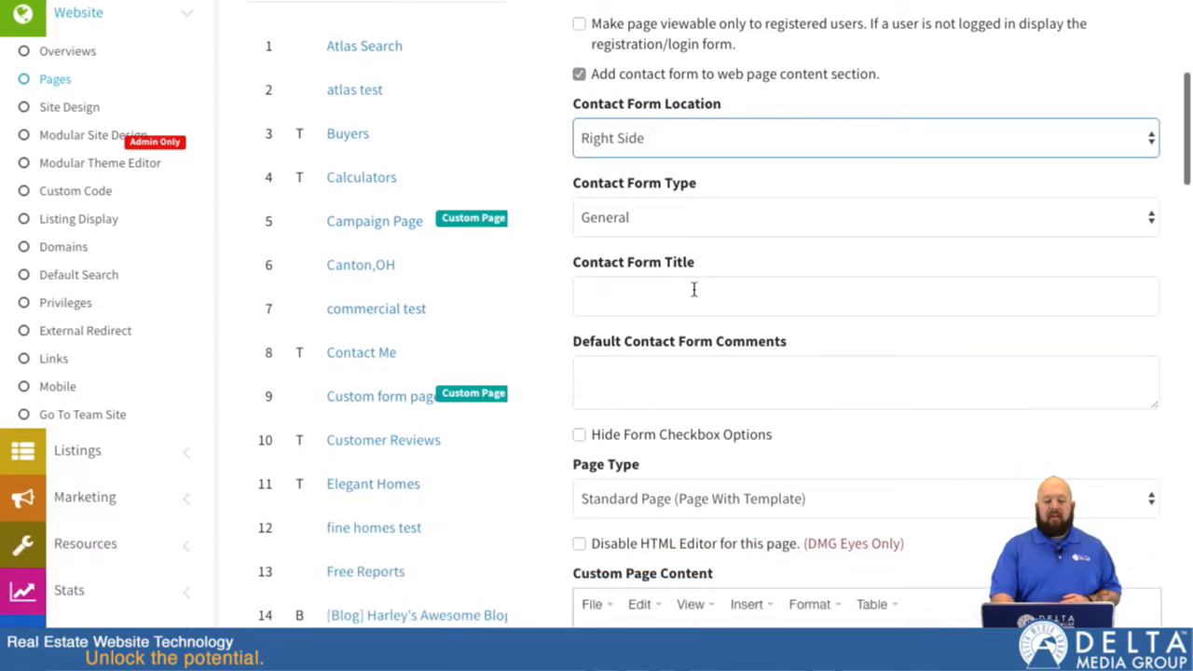
pyautogui.click(678, 222)
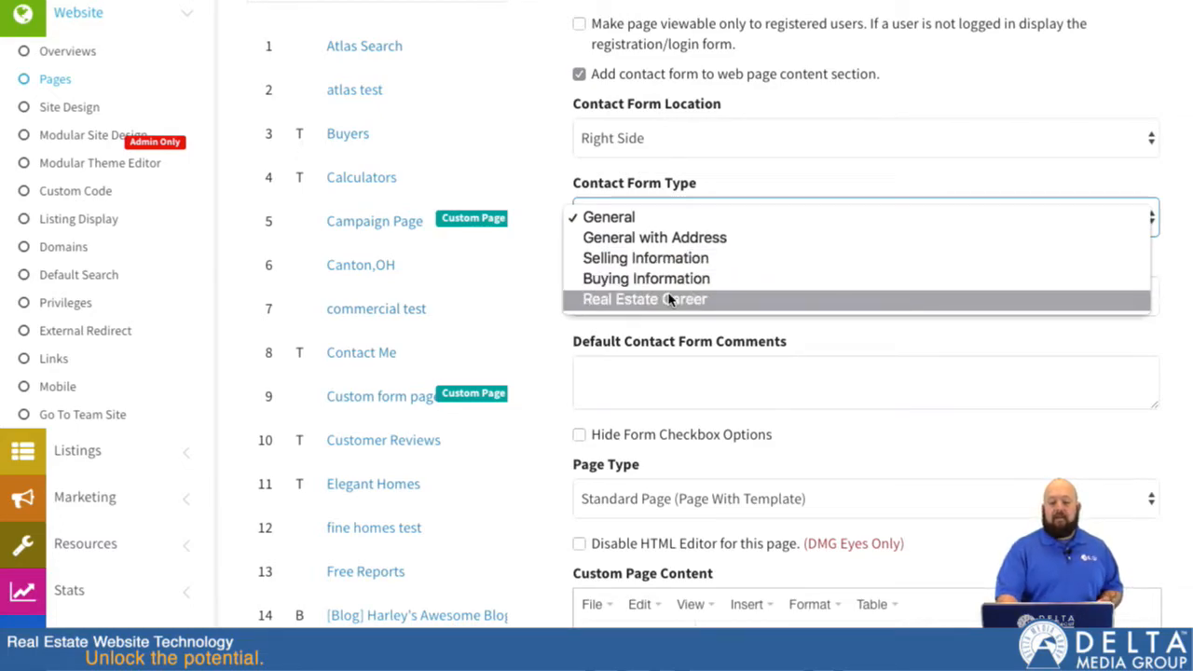
pyautogui.click(658, 239)
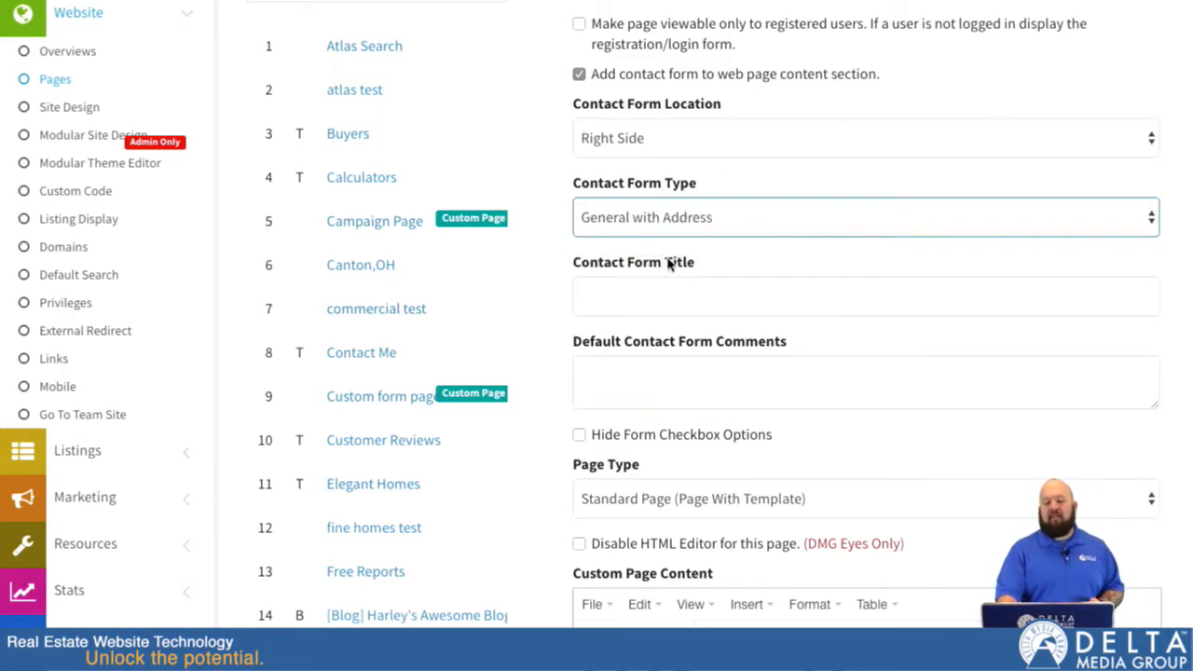
pyautogui.click(666, 293)
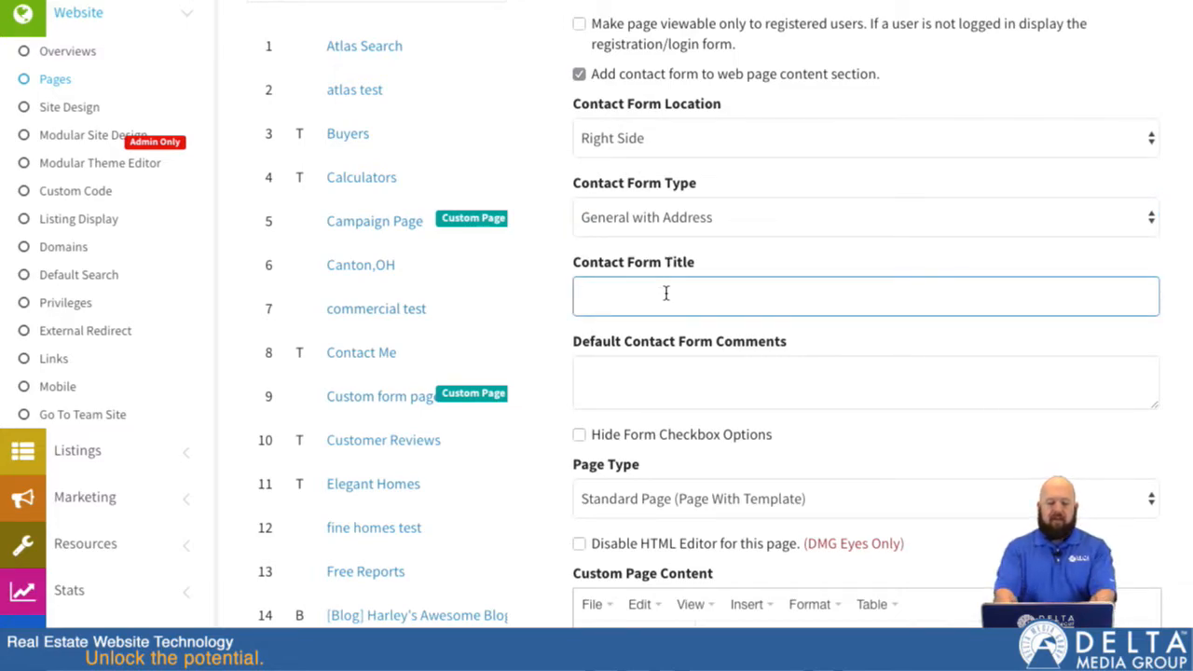
pyautogui.write('Contac')
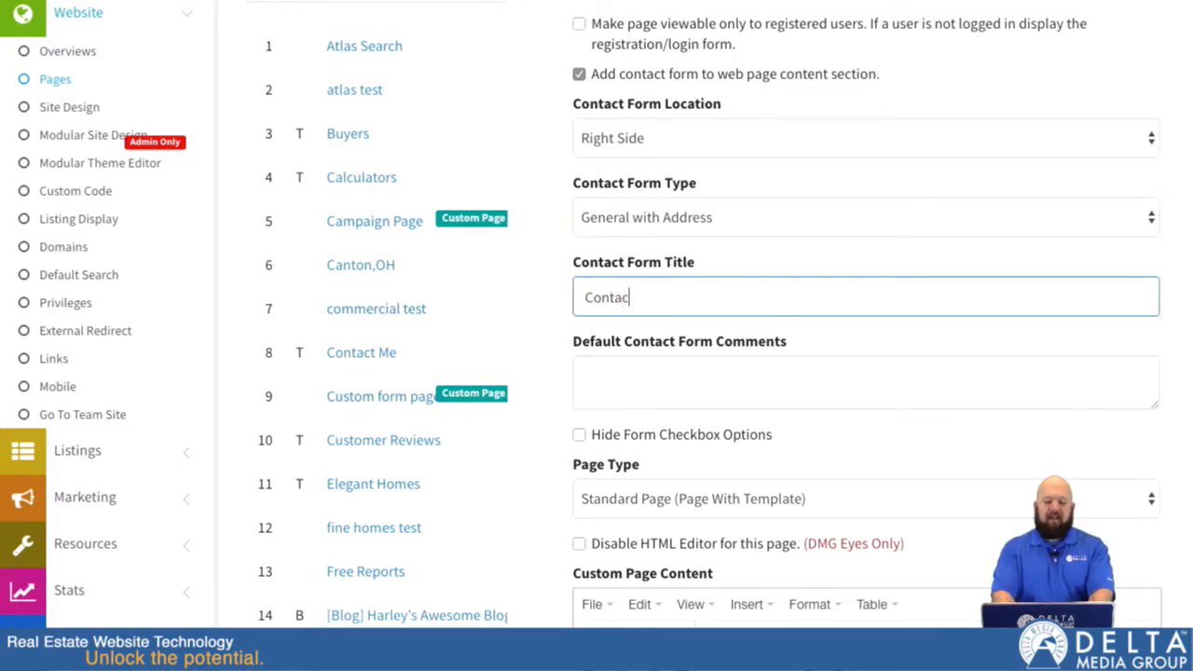
pyautogui.write('t Form Title')
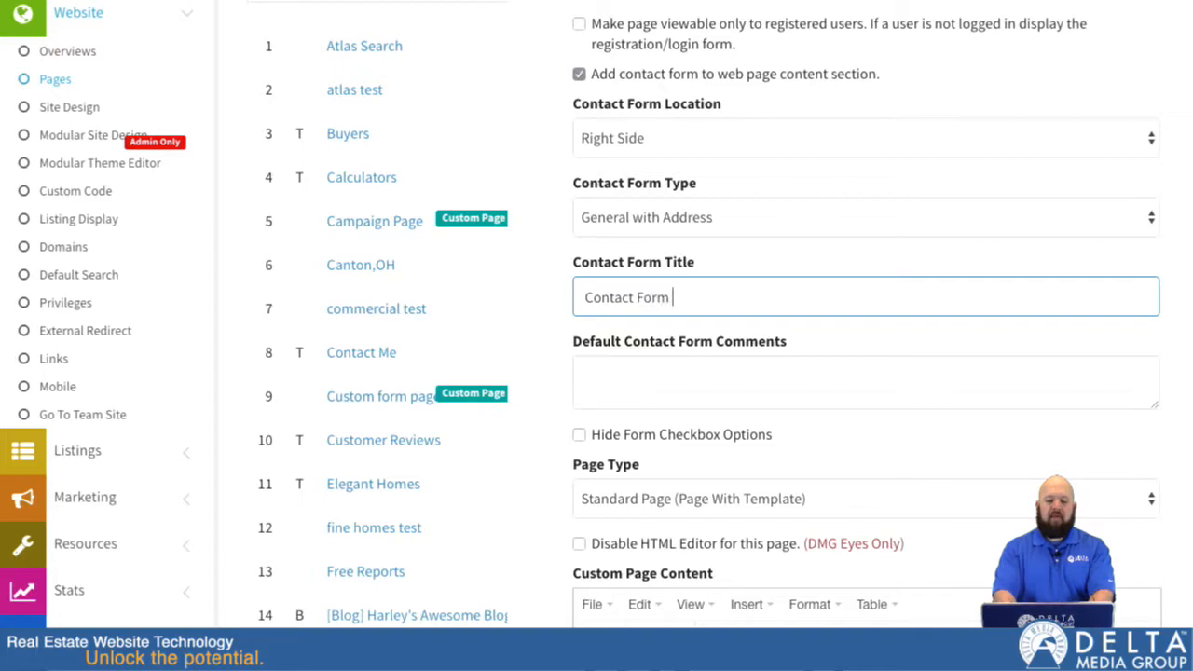
pyautogui.press('Tab')
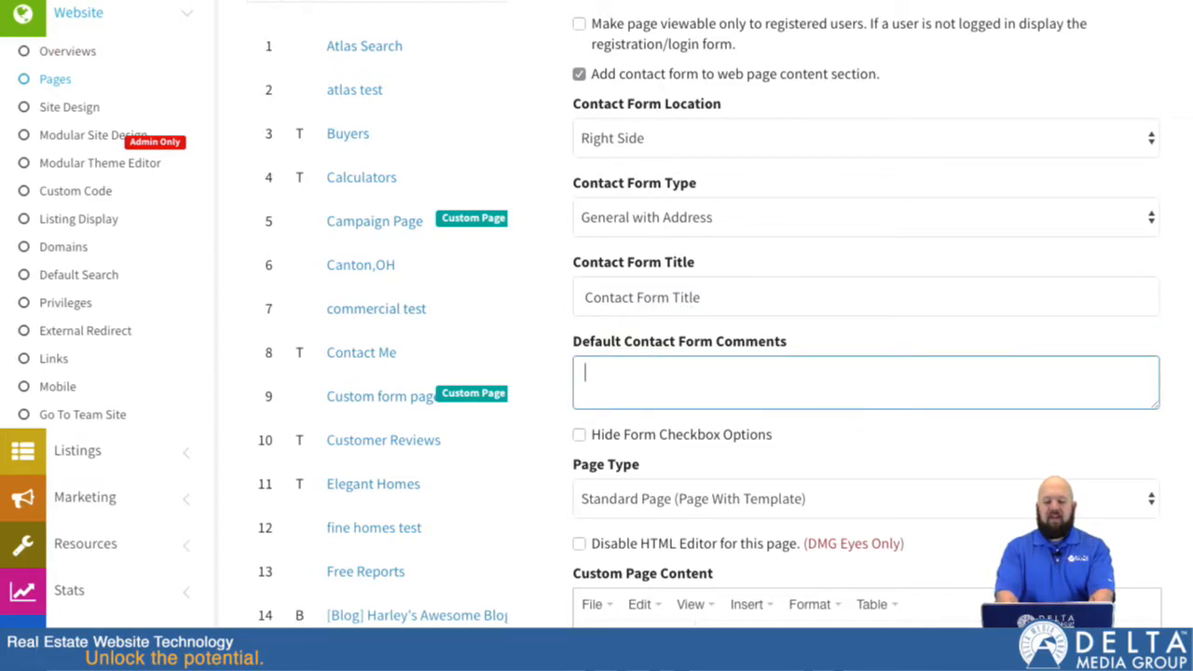
# Enter "With some contents" as the default contact form comments.
pyautogui.write('Wth som')
pyautogui.press('BackSpace')
pyautogui.press('BackSpace')
pyautogui.press('BackSpace')
pyautogui.press('BackSpace')
pyautogui.press('BackSpace')
pyautogui.press('BackSpace')
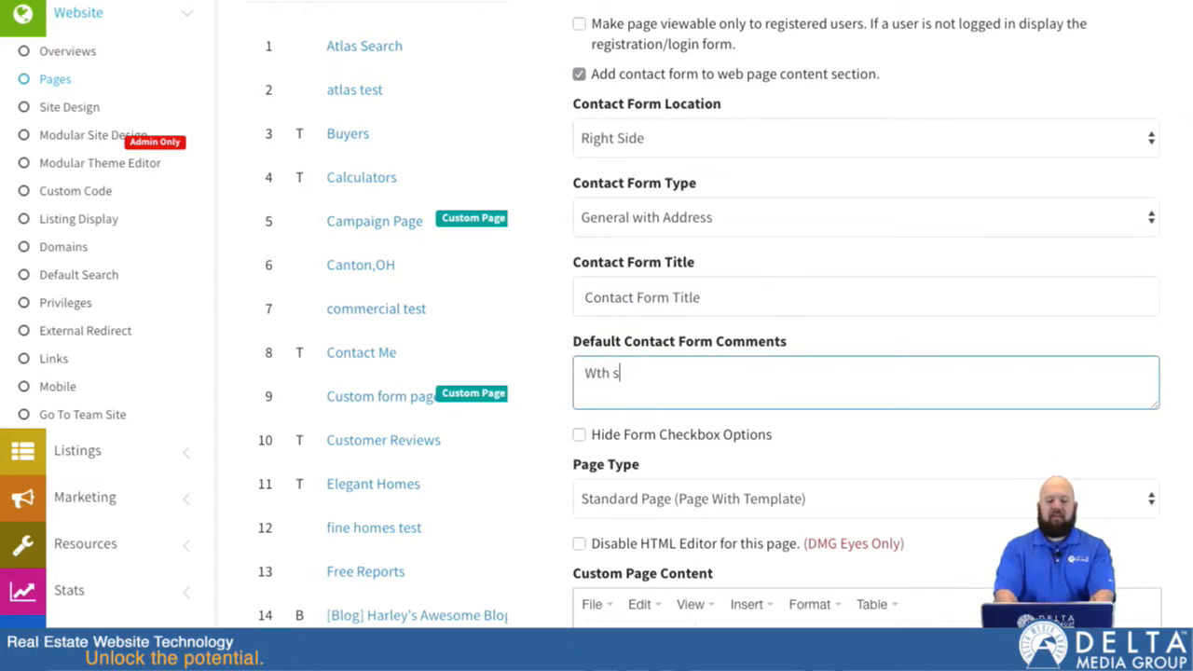
pyautogui.write('ith some contents')
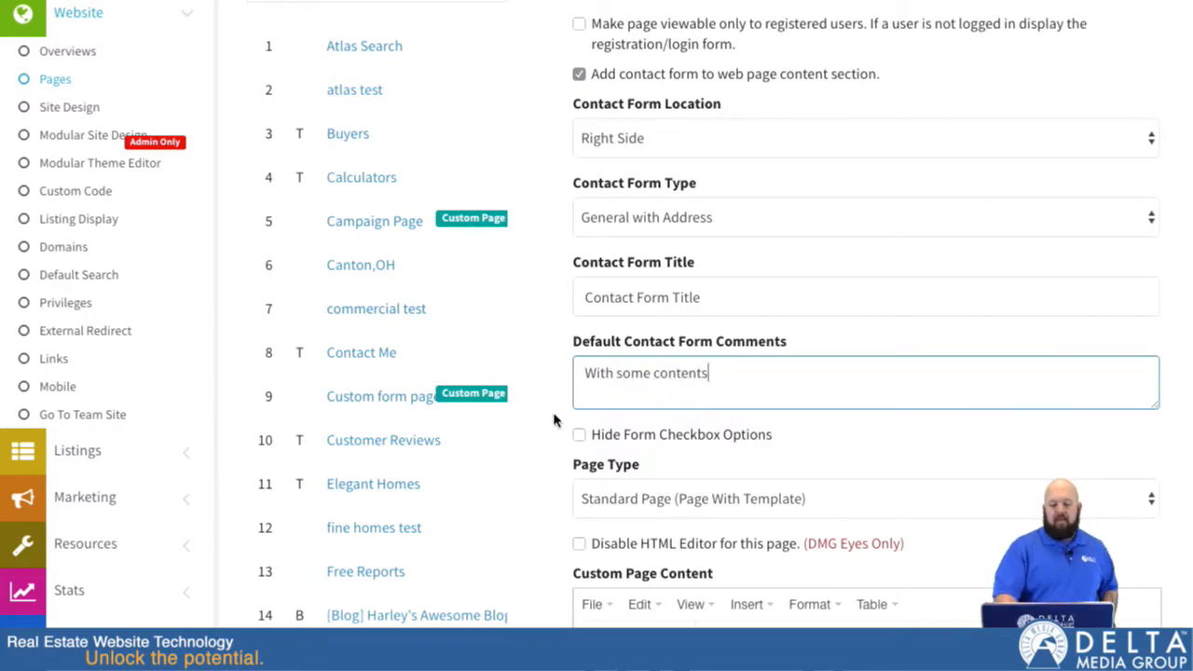
# Review the available page types and keep Standard Page (Page With Template).
pyautogui.scroll(-2, 574, 438)
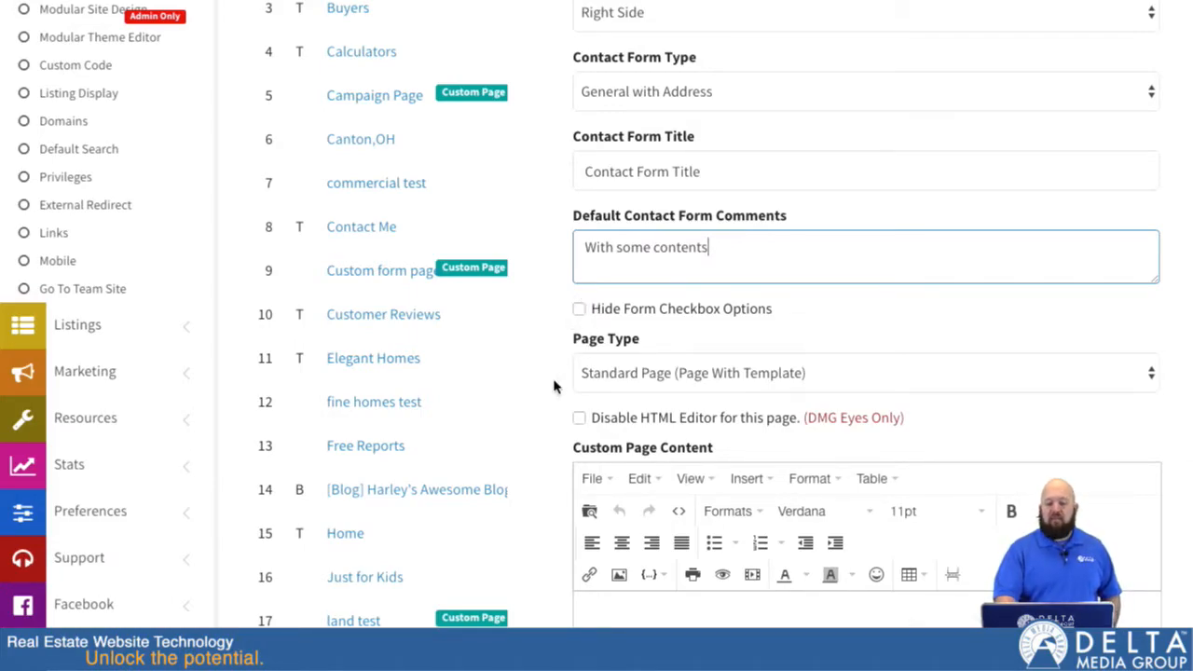
pyautogui.scroll(-3, 559, 382)
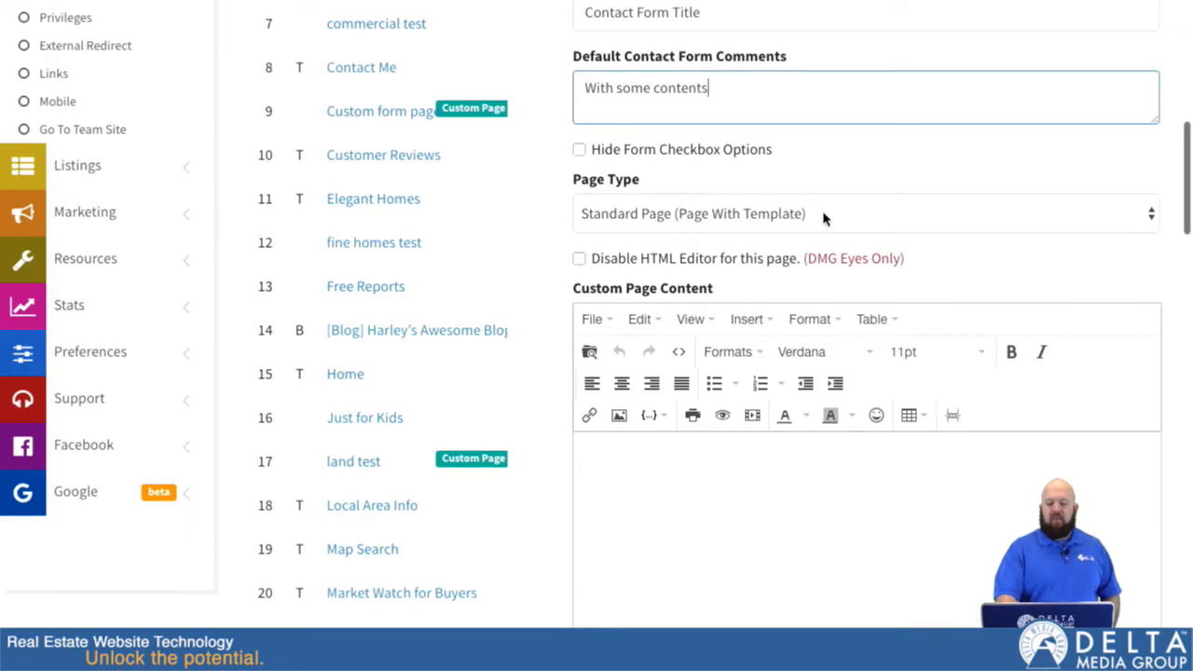
pyautogui.click(824, 216)
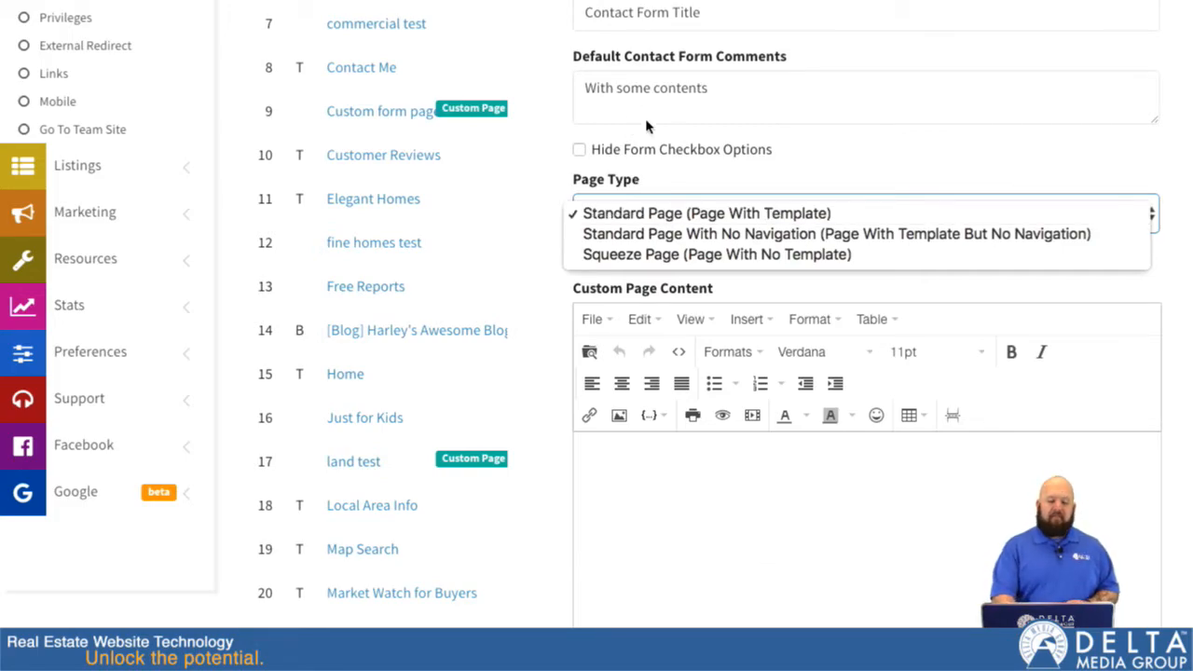
pyautogui.click(615, 216)
# Write "This is some content." in the custom page content and start a new line below it.
pyautogui.click(647, 460)
pyautogui.scroll(-2, 646, 461)
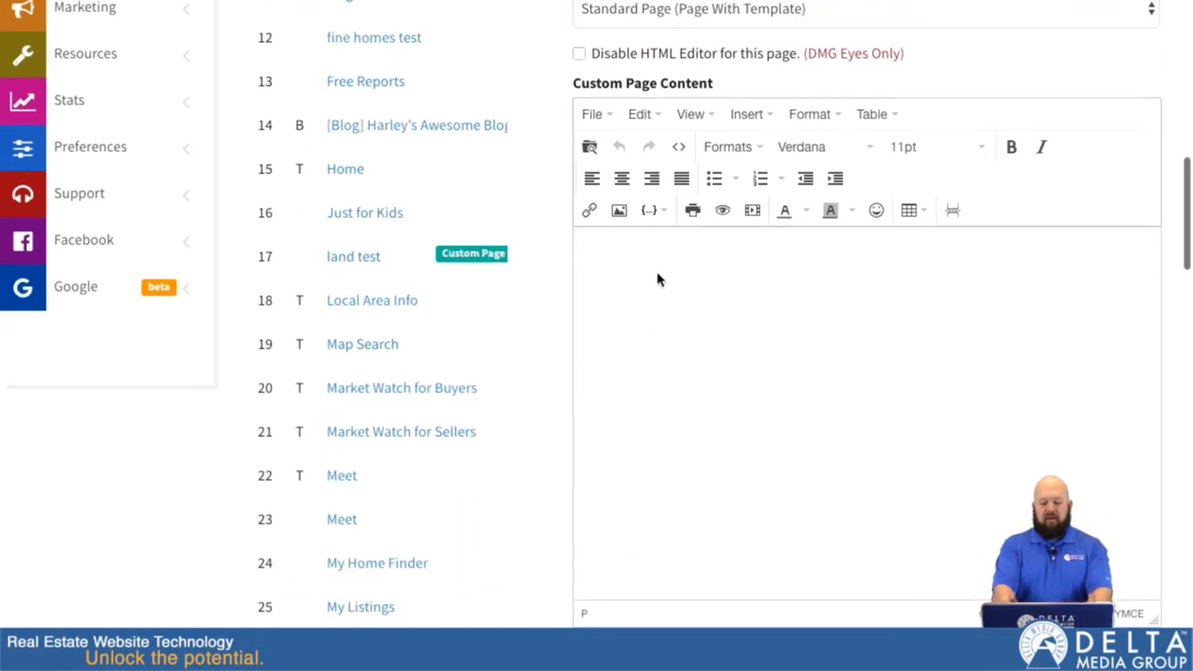
pyautogui.write('This is some contents')
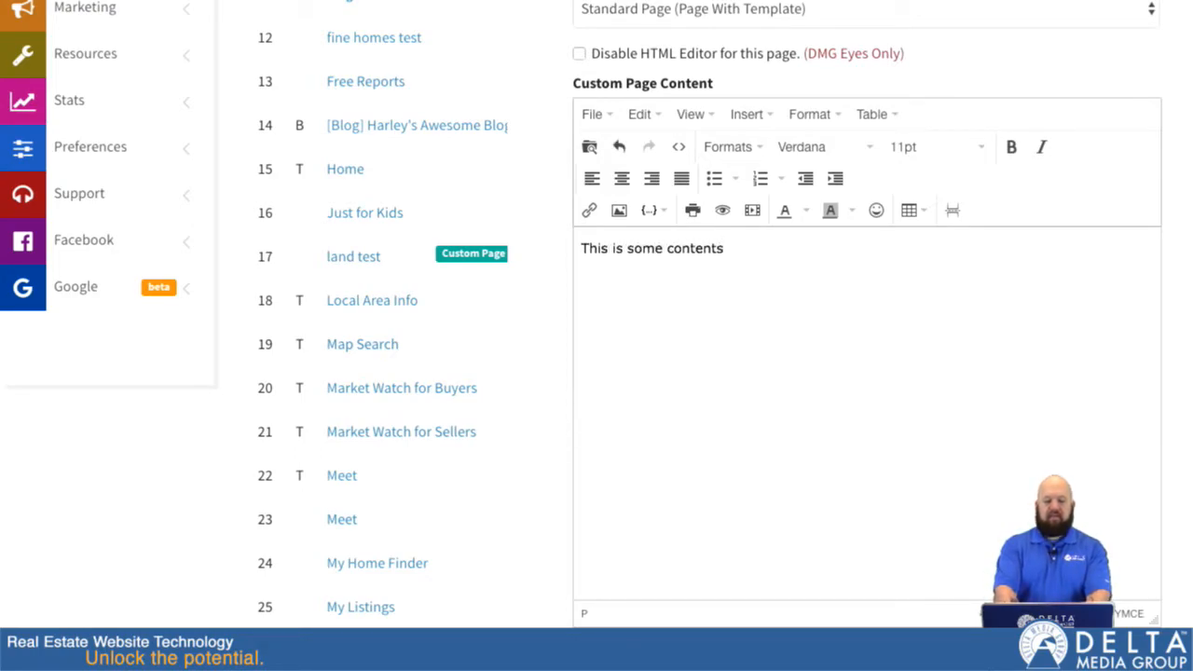
pyautogui.press('BackSpace')
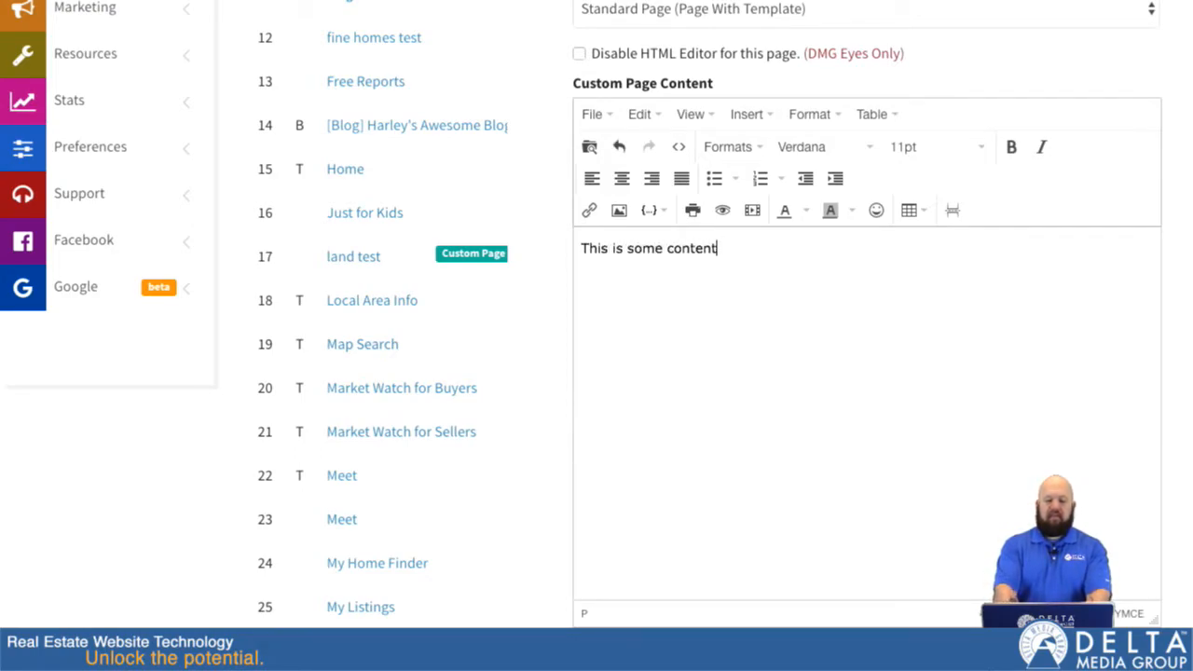
pyautogui.write('.')
pyautogui.press('Return')
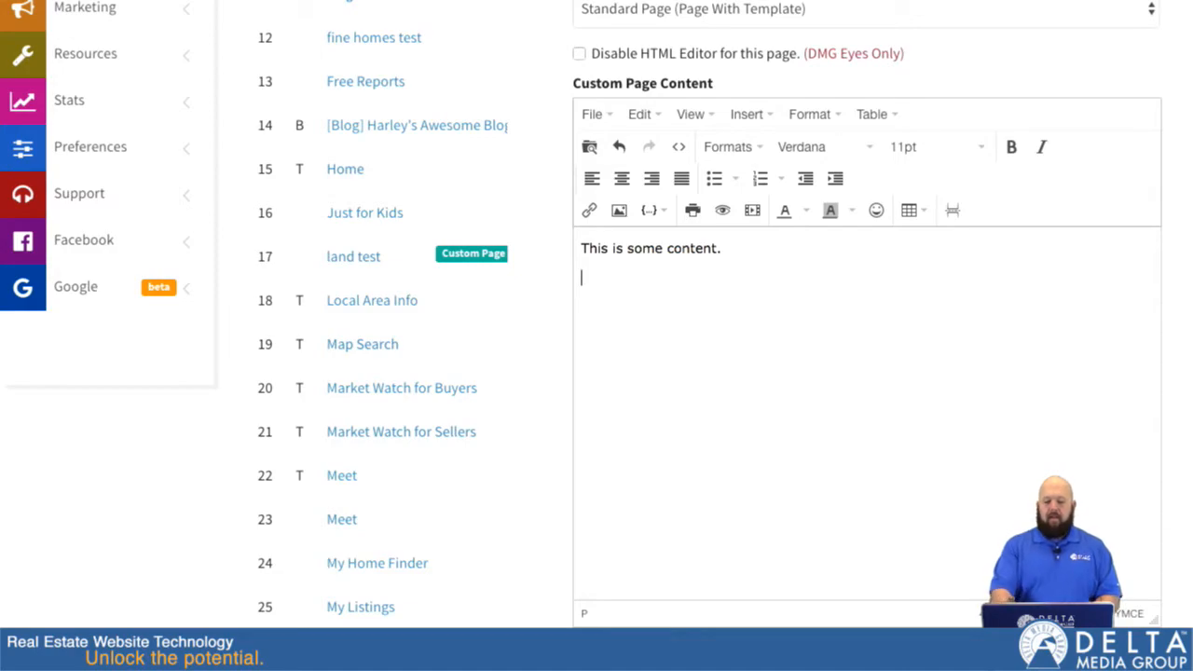
# Insert the green circuit board photo from the stored files below the text in the page content.
pyautogui.click(620, 211)
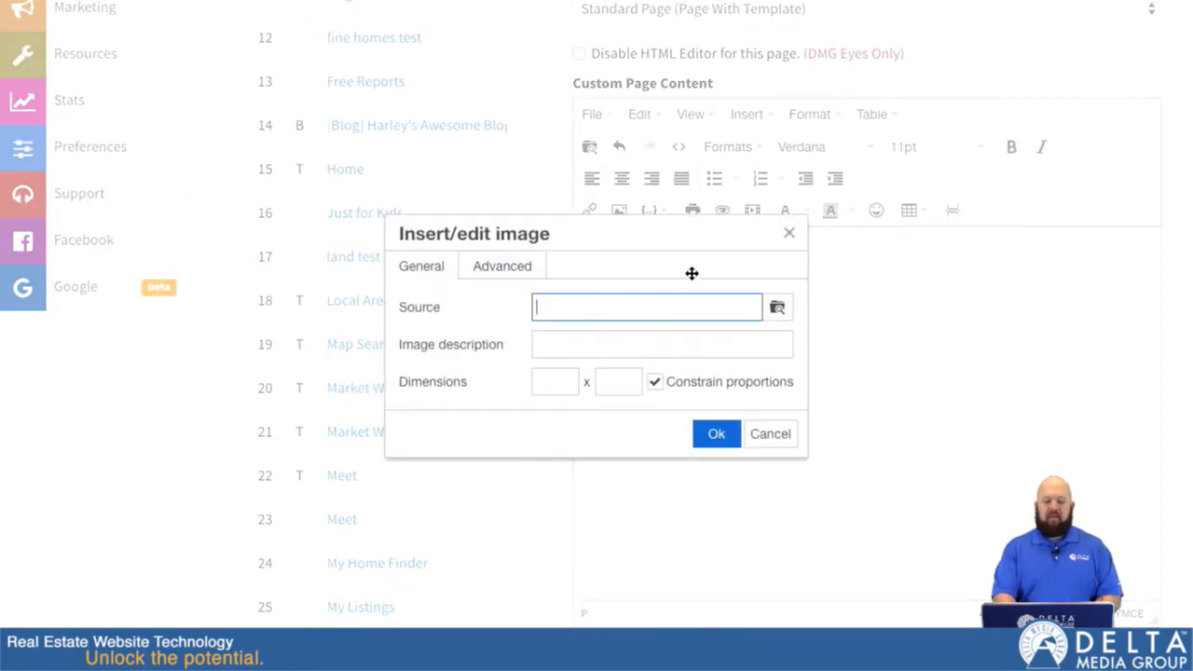
pyautogui.click(778, 309)
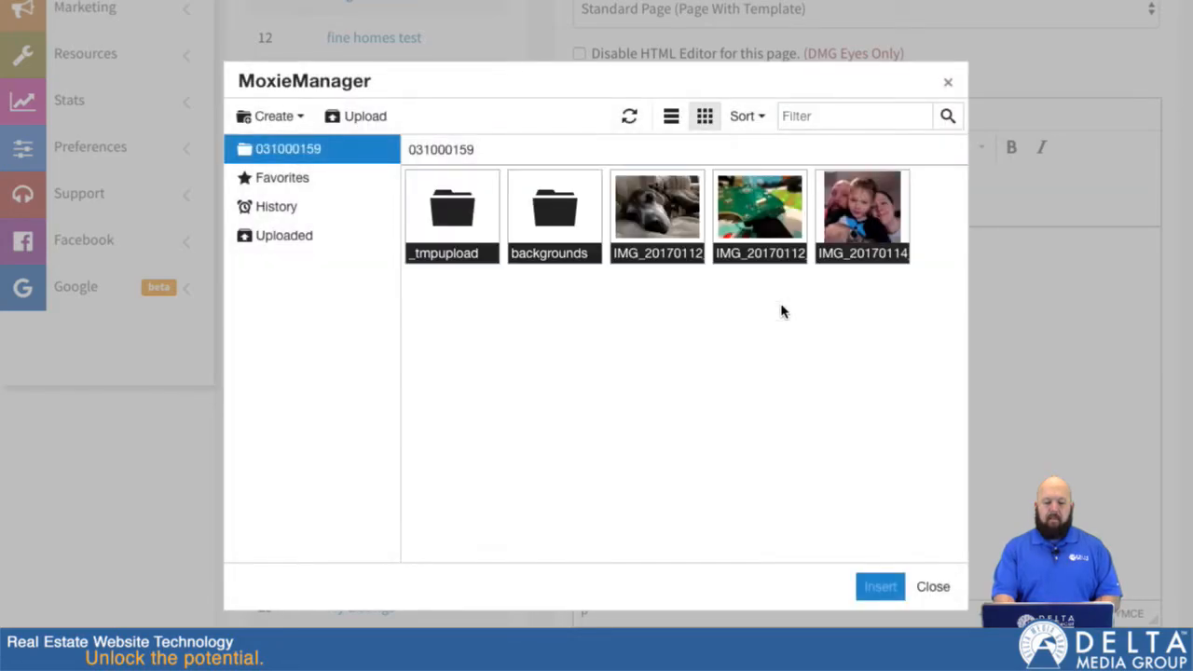
pyautogui.doubleClick(790, 221)
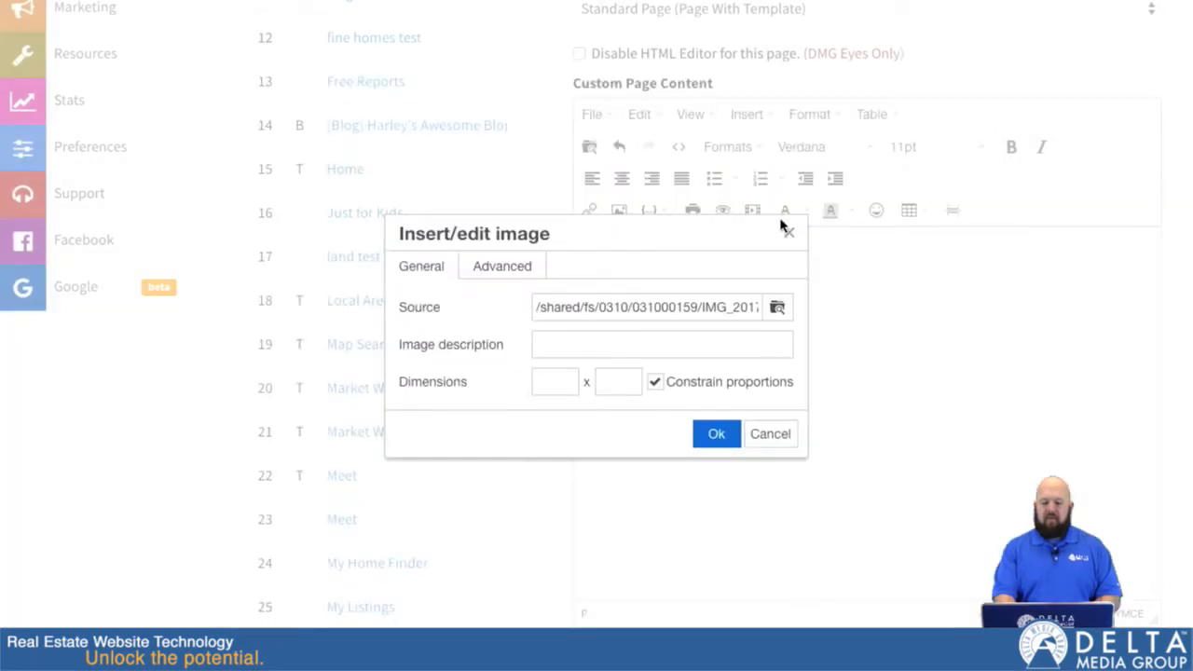
pyautogui.click(716, 433)
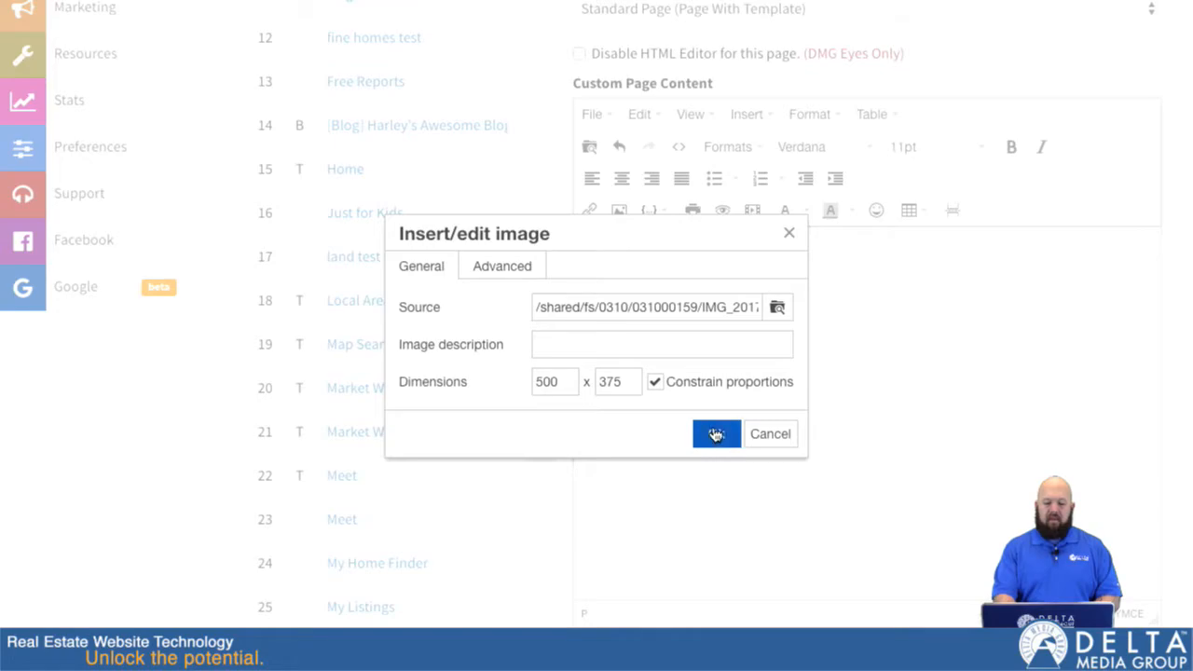
# Shrink the inserted circuit board photo proportionally to a little over half its width.
pyautogui.scroll(-1, 1067, 372)
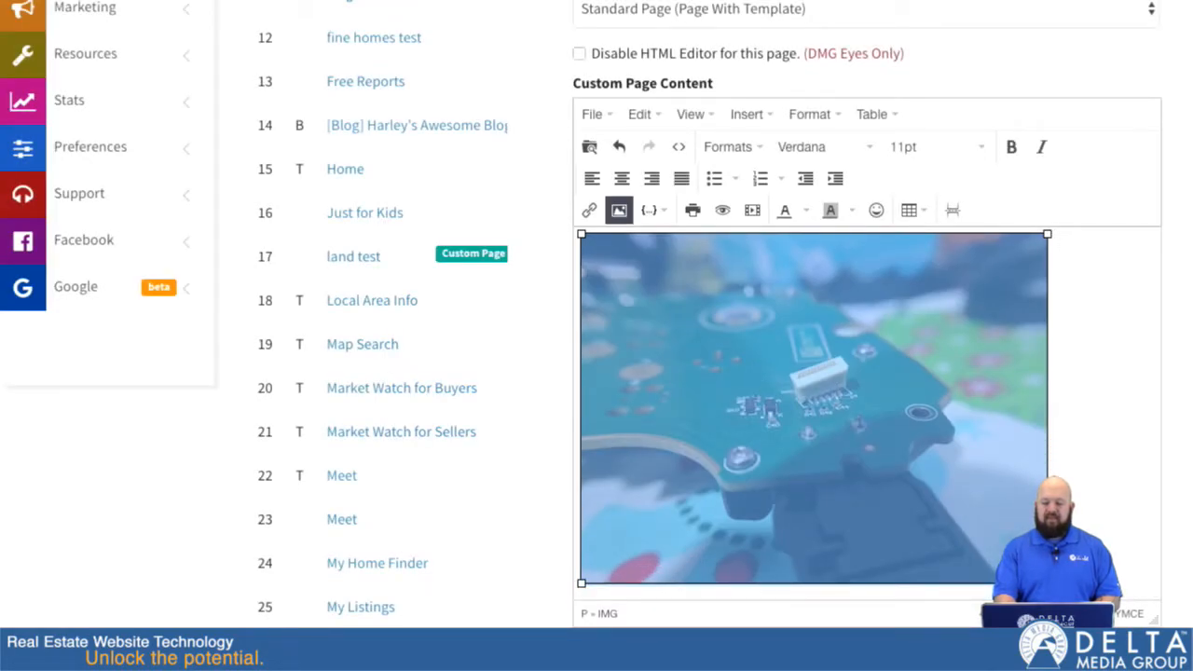
pyautogui.moveTo(1047, 584); pyautogui.dragTo(852, 436)
pyautogui.scroll(-2, 828, 407)
pyautogui.scroll(3, 871, 429)
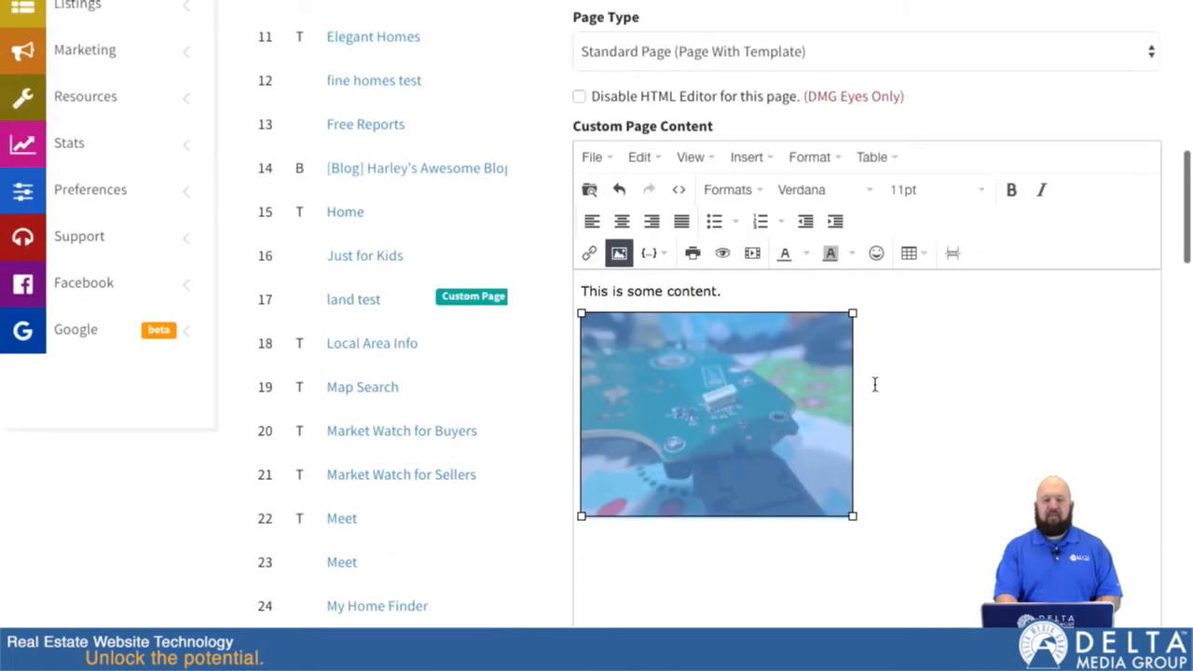
# Review the custom page variables and the domain choices for showing this page, keeping **Primary Domain**.
pyautogui.scroll(-3, 876, 397)
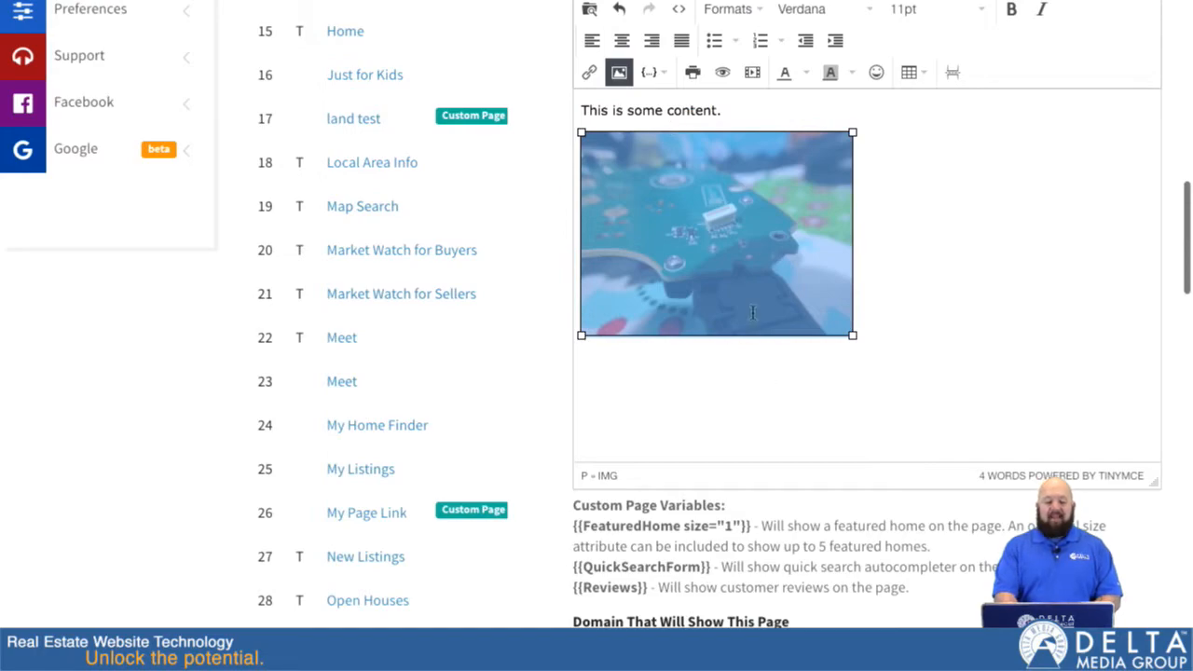
pyautogui.scroll(-3, 753, 327)
pyautogui.scroll(-2, 753, 354)
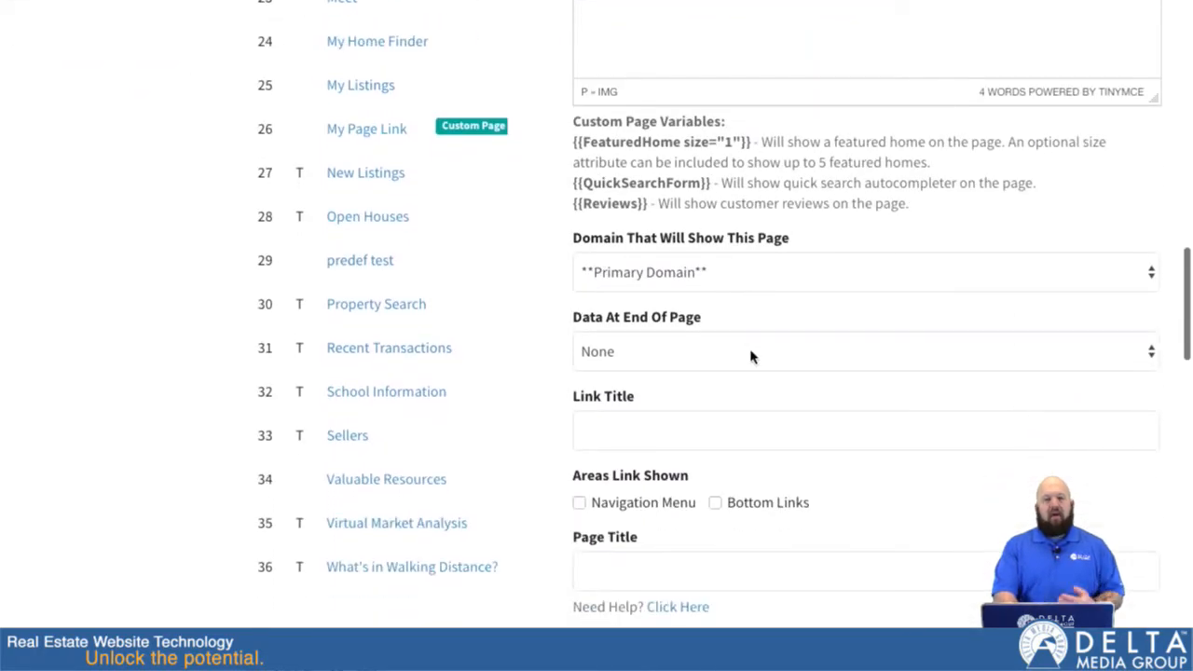
pyautogui.scroll(5, 753, 356)
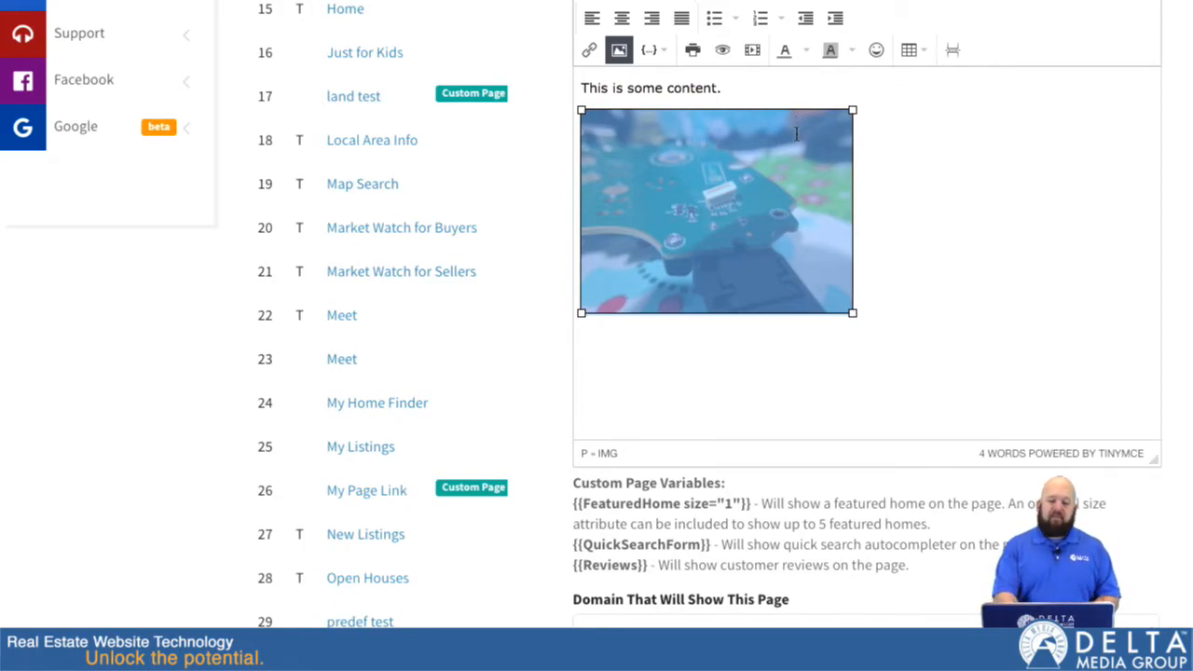
pyautogui.scroll(-5, 798, 255)
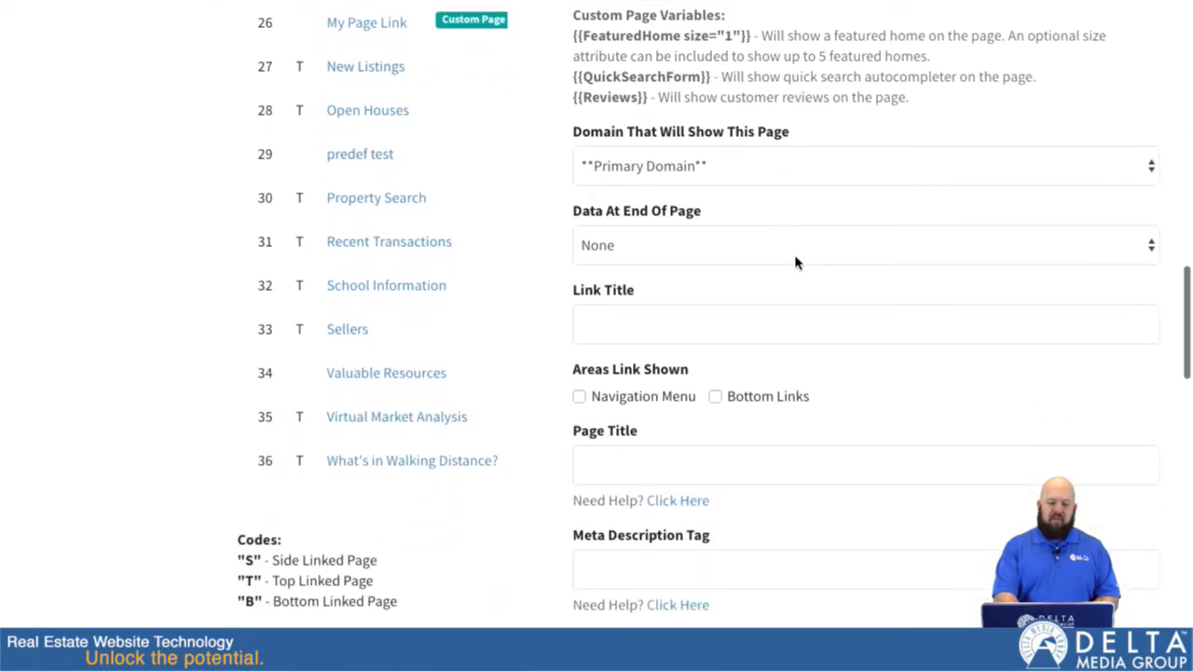
pyautogui.scroll(-1, 795, 262)
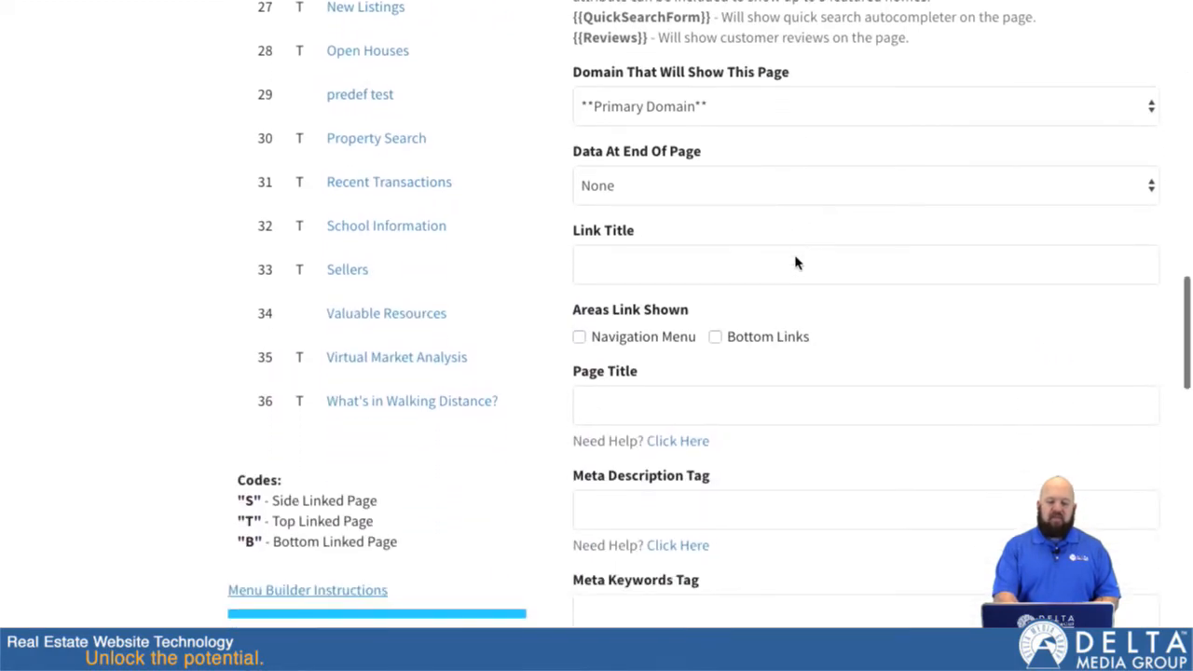
pyautogui.click(728, 106)
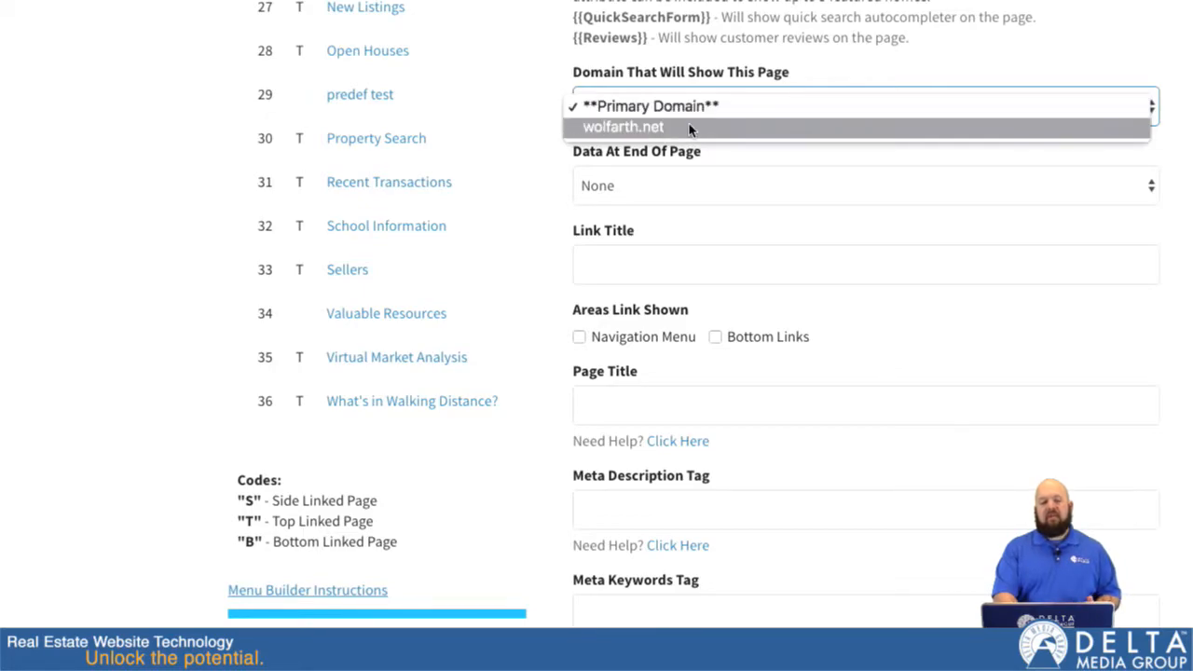
pyautogui.click(695, 110)
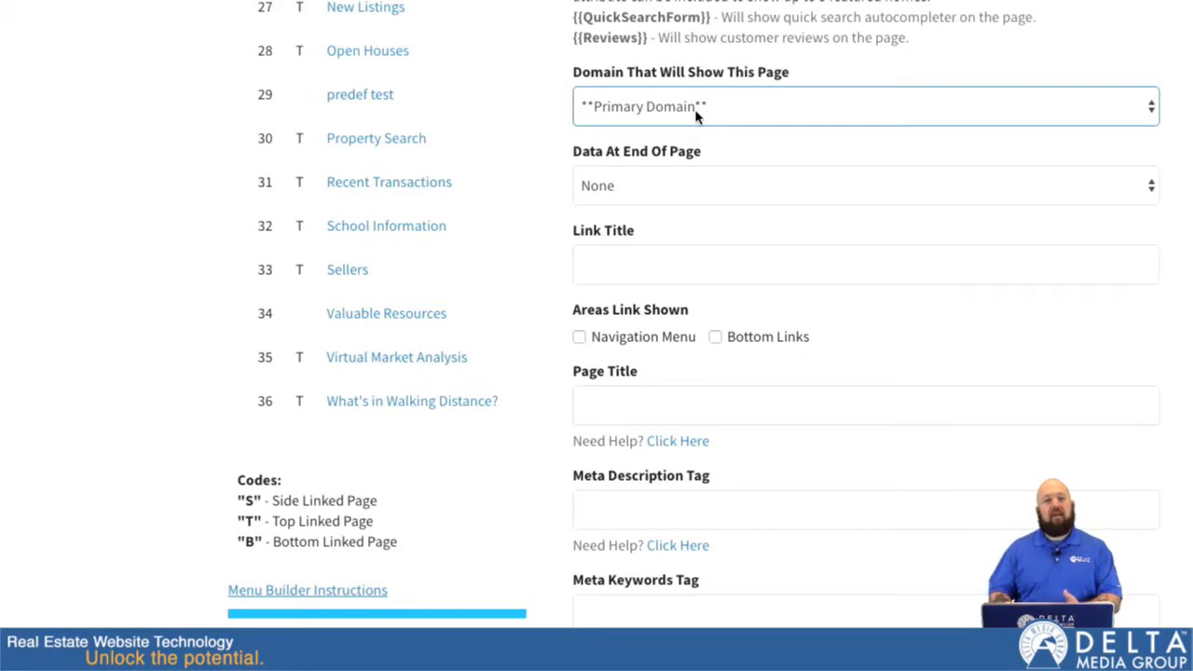
# Review the options for data at the end of the page and keep None.
pyautogui.scroll(1, 696, 112)
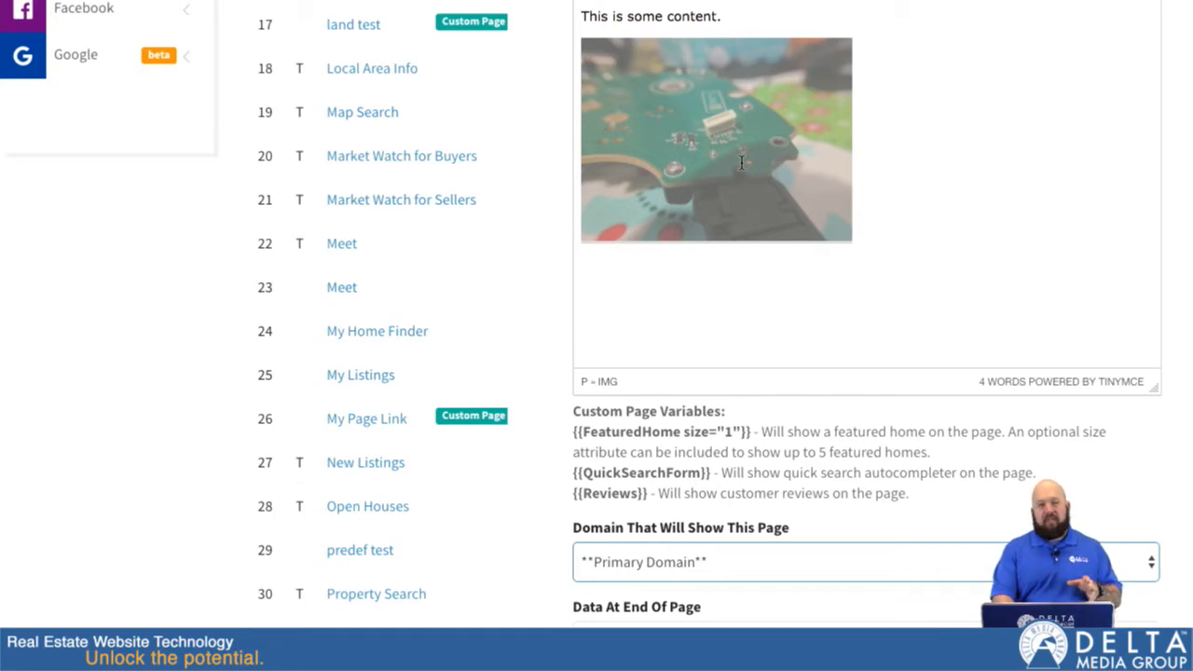
pyautogui.scroll(-4, 753, 320)
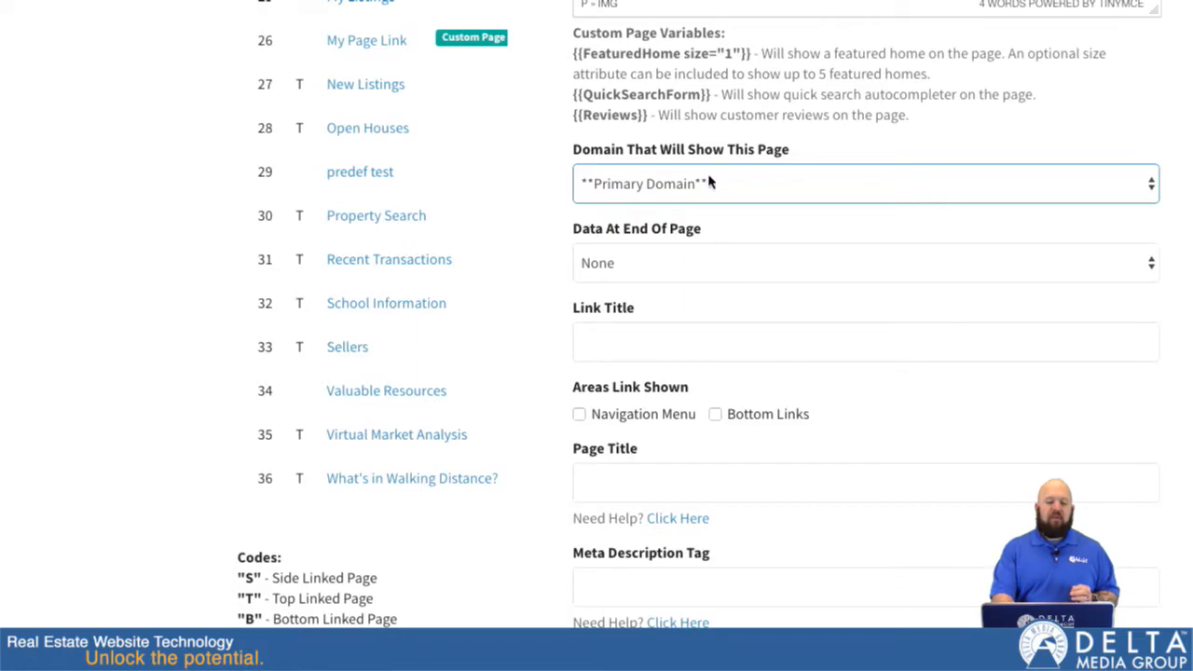
pyautogui.scroll(-1, 646, 245)
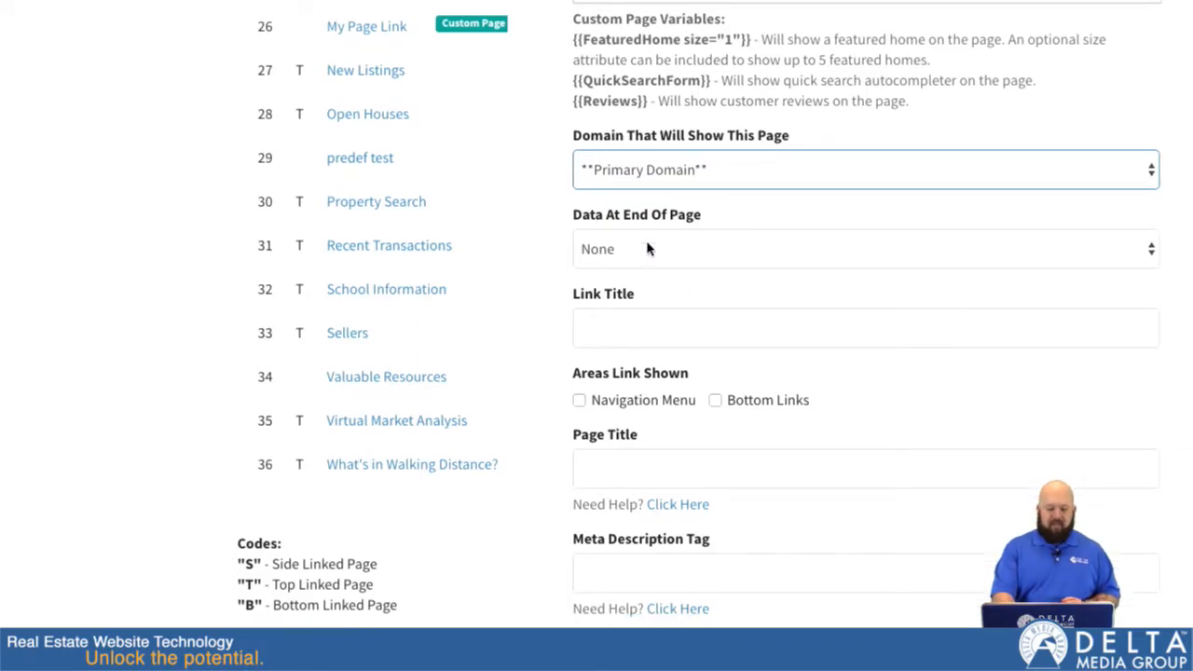
pyautogui.click(712, 147)
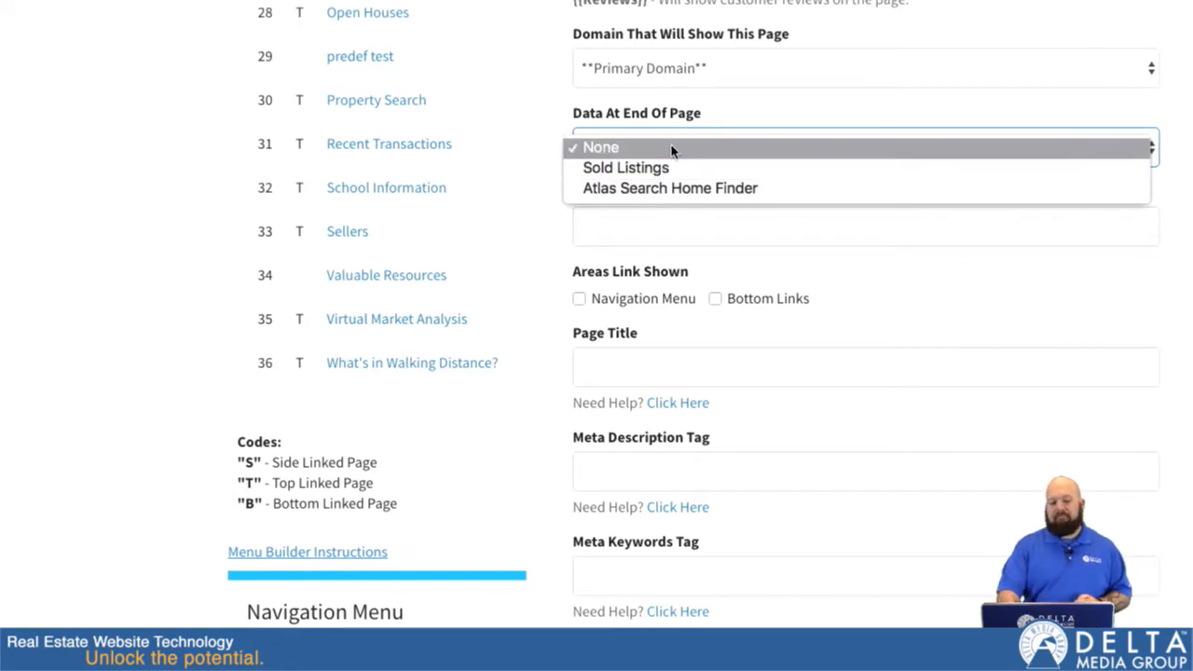
pyautogui.click(671, 147)
# Set the link title to "My Form Page" and show the link in both the Navigation Menu and Bottom Links.
pyautogui.scroll(-2, 690, 210)
pyautogui.click(636, 133)
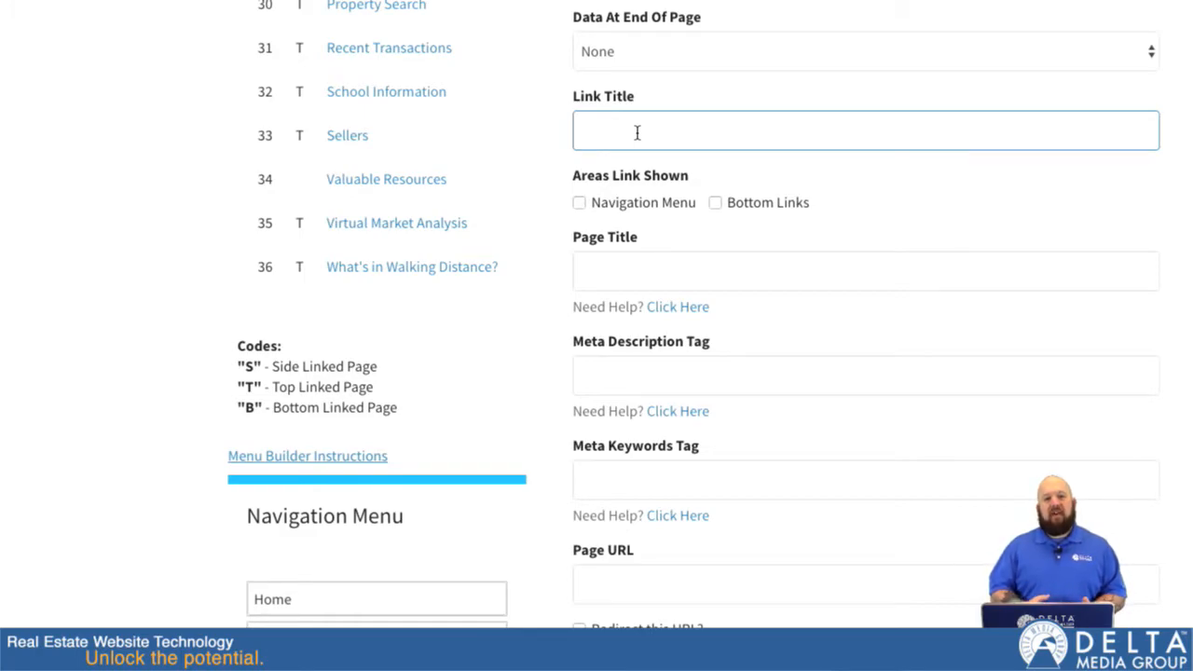
pyautogui.write('My ')
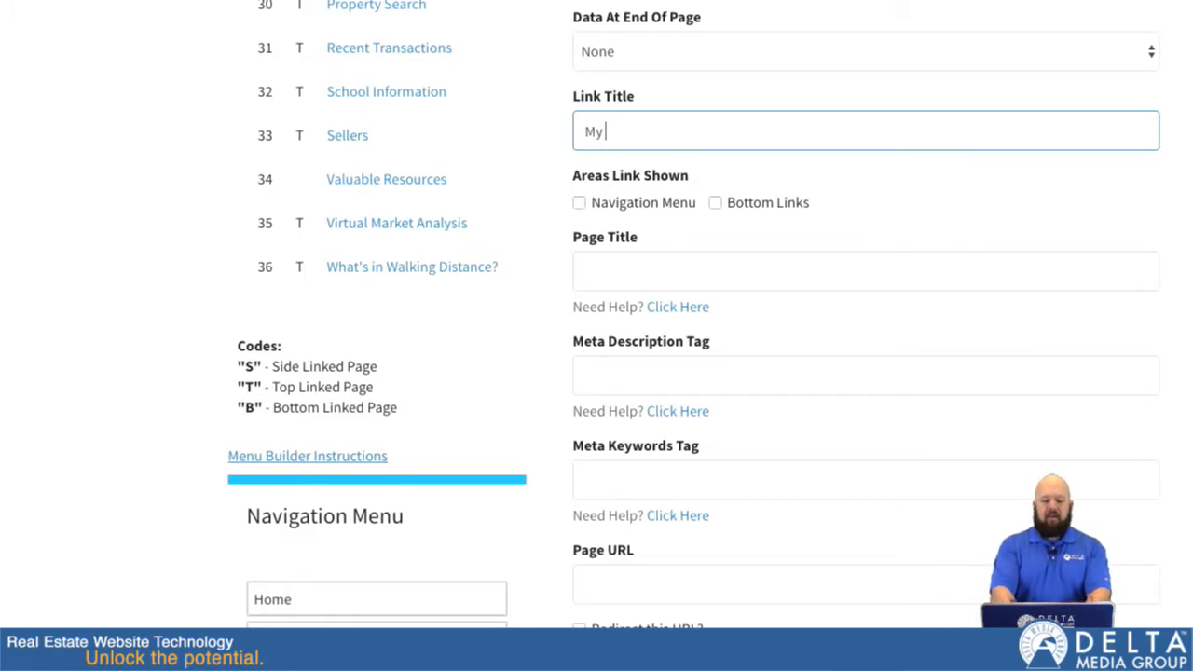
pyautogui.write('Form Page')
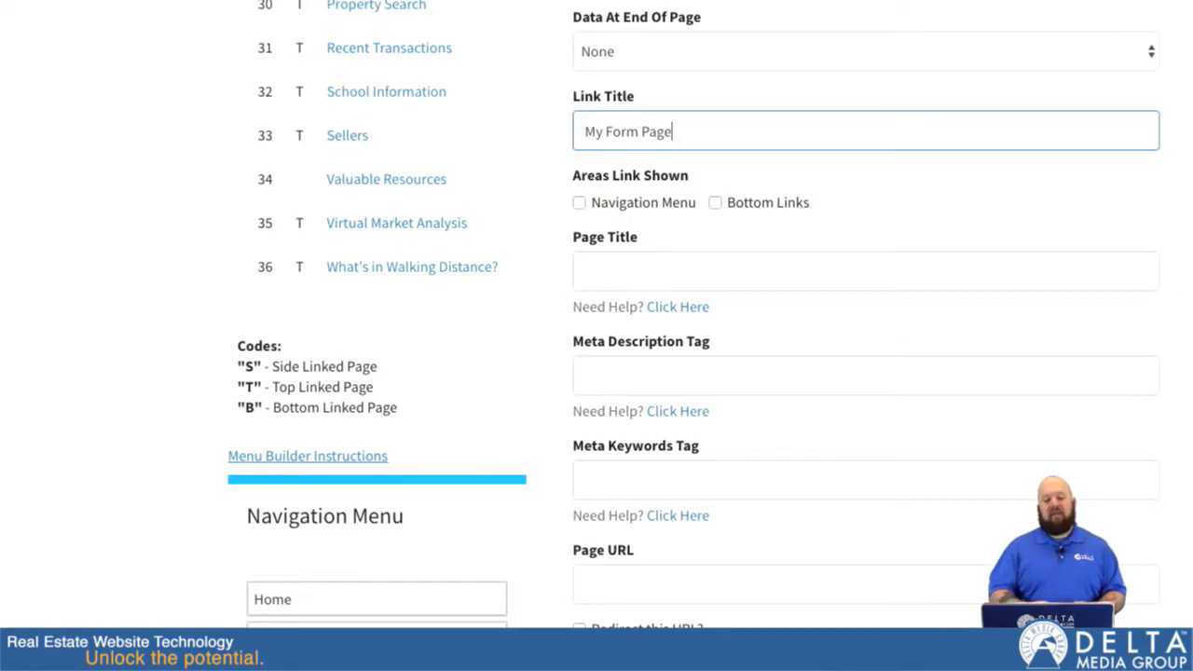
pyautogui.click(579, 203)
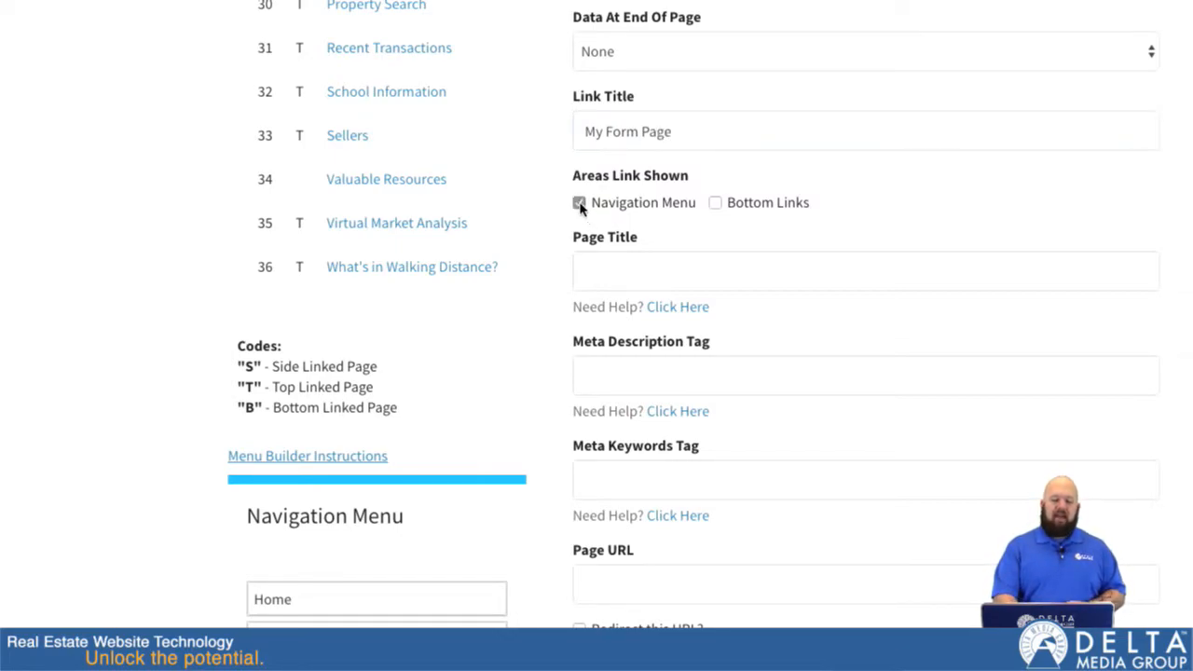
pyautogui.click(716, 205)
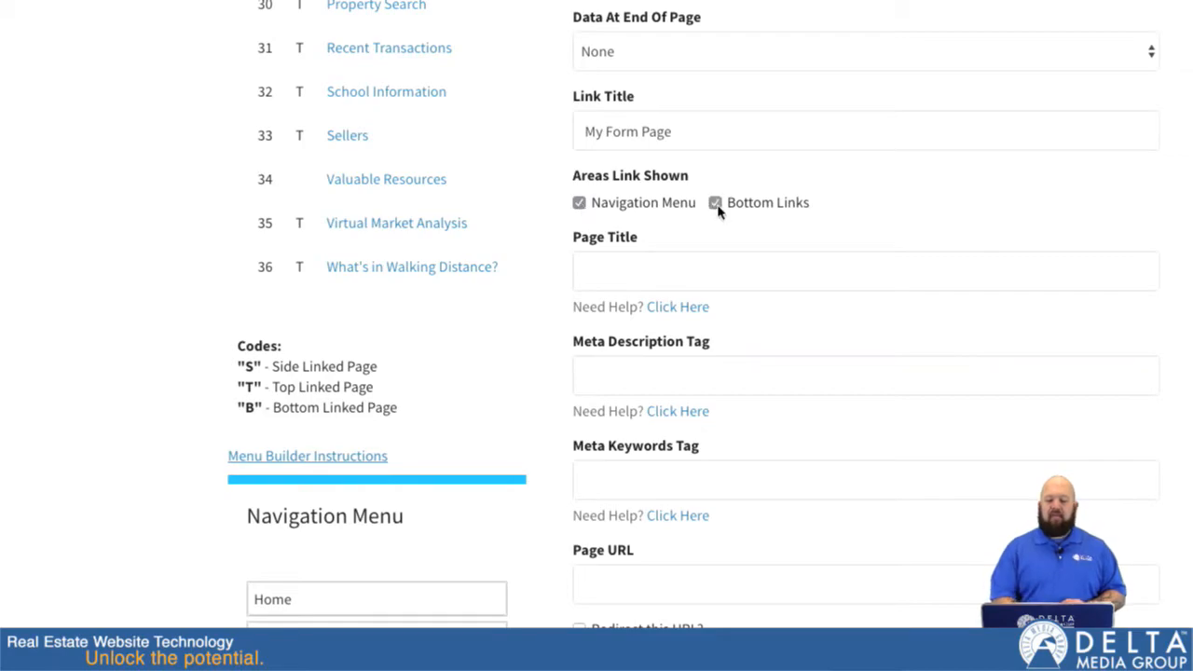
# Set the page title to "My Form Page".
pyautogui.click(635, 272)
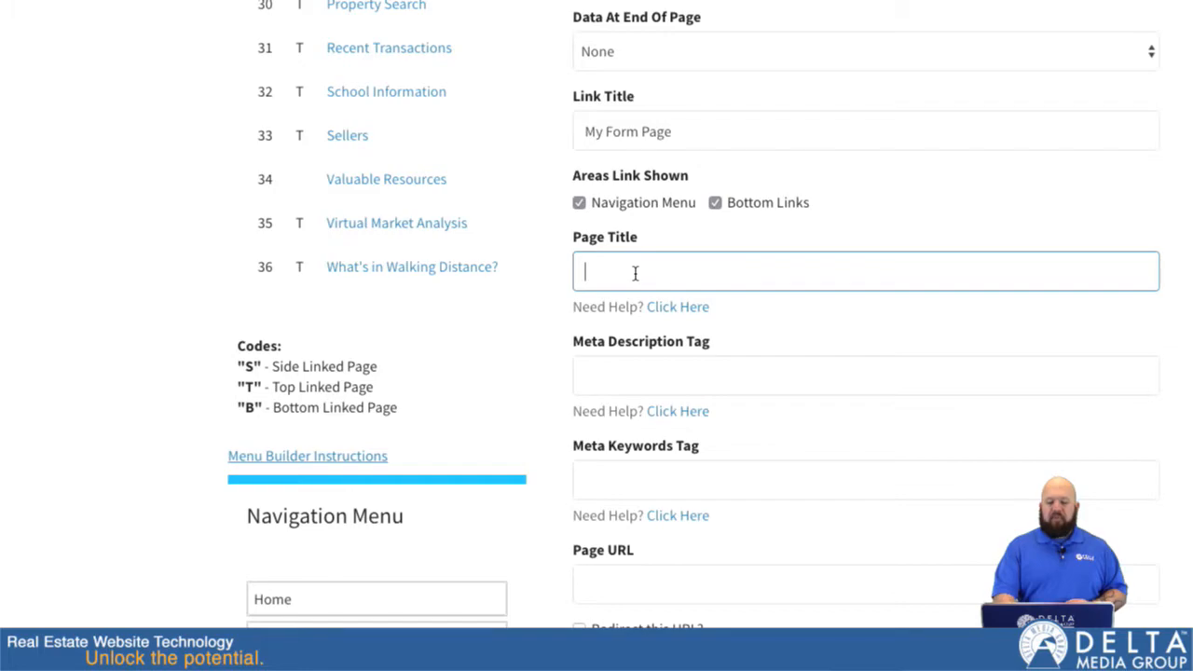
pyautogui.write('My')
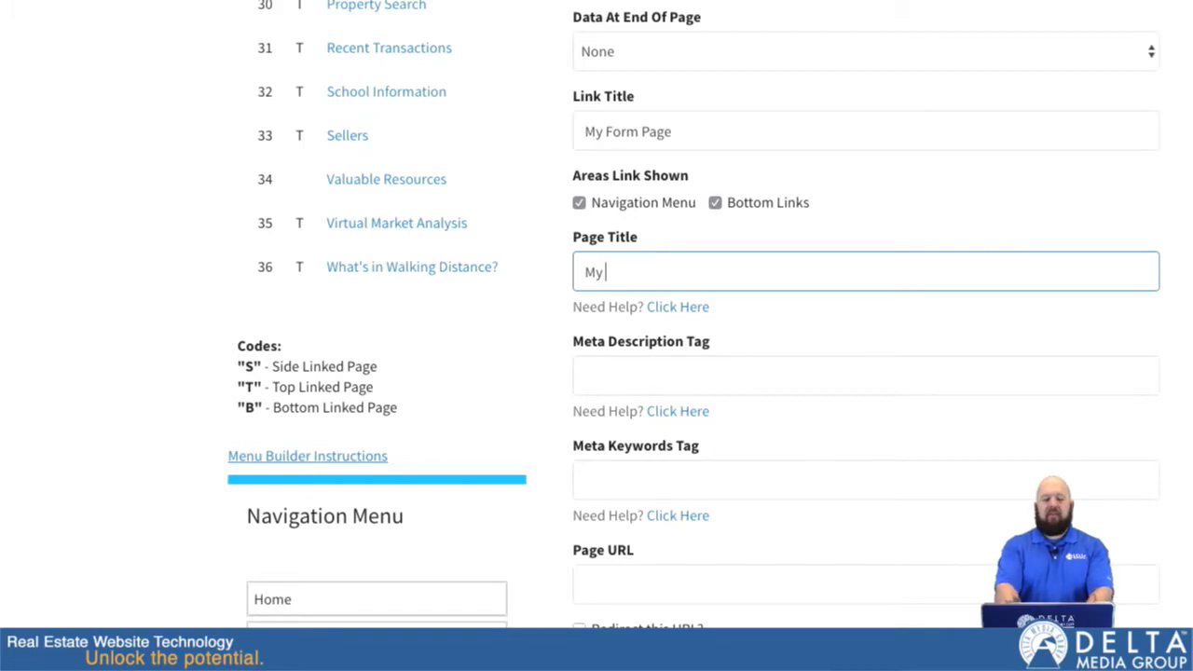
pyautogui.write(' Form Page')
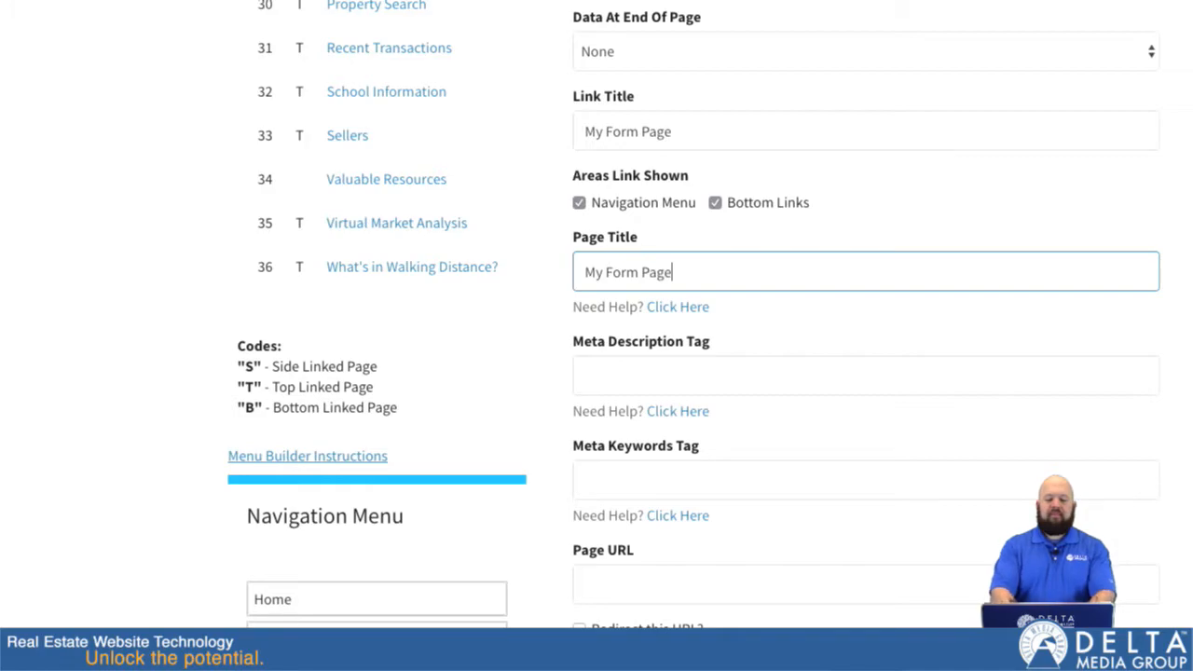
# Enter "This is my fancy form page" as the page's meta description tag.
pyautogui.click(665, 377)
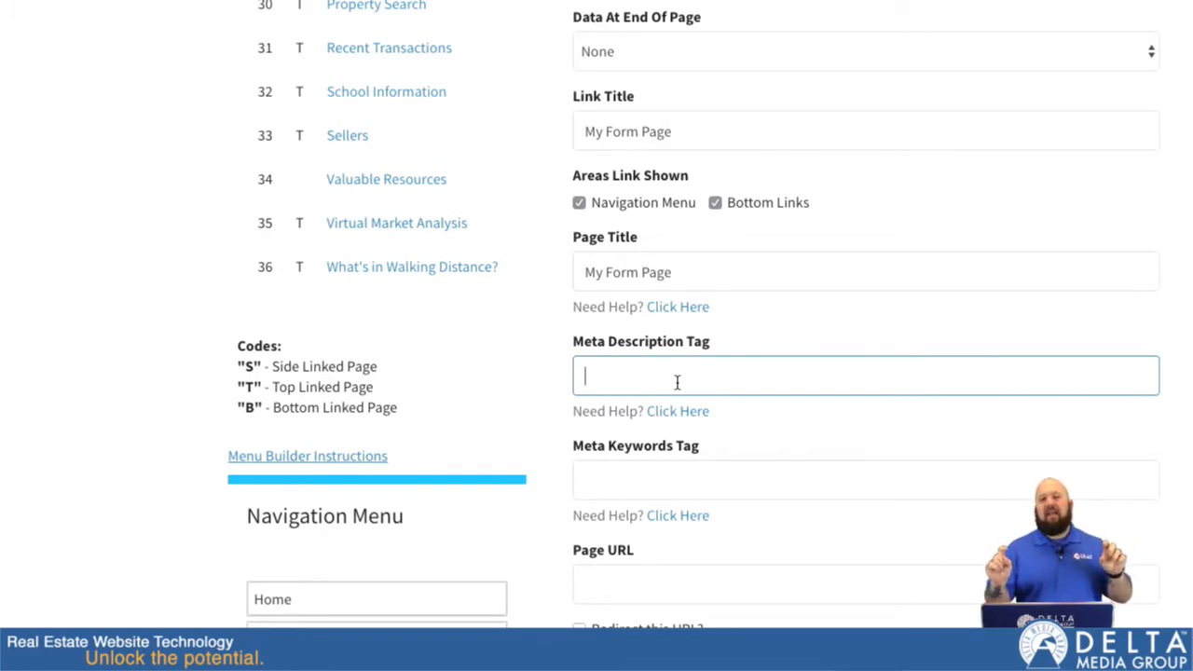
pyautogui.scroll(-1, 687, 487)
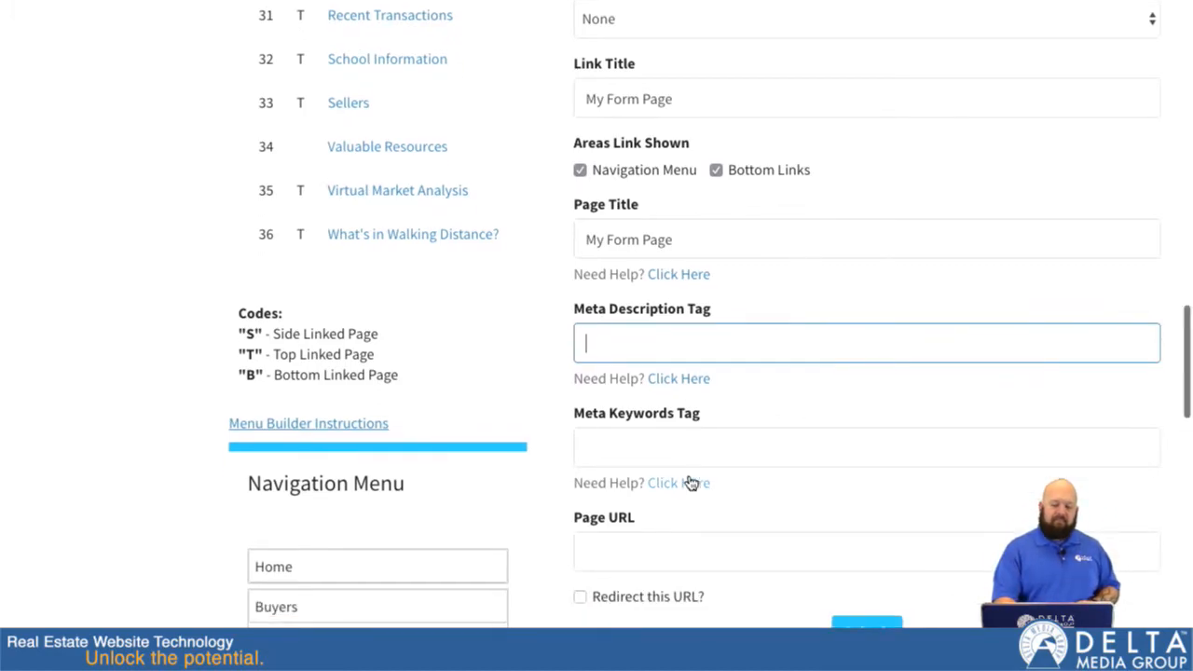
pyautogui.click(665, 348)
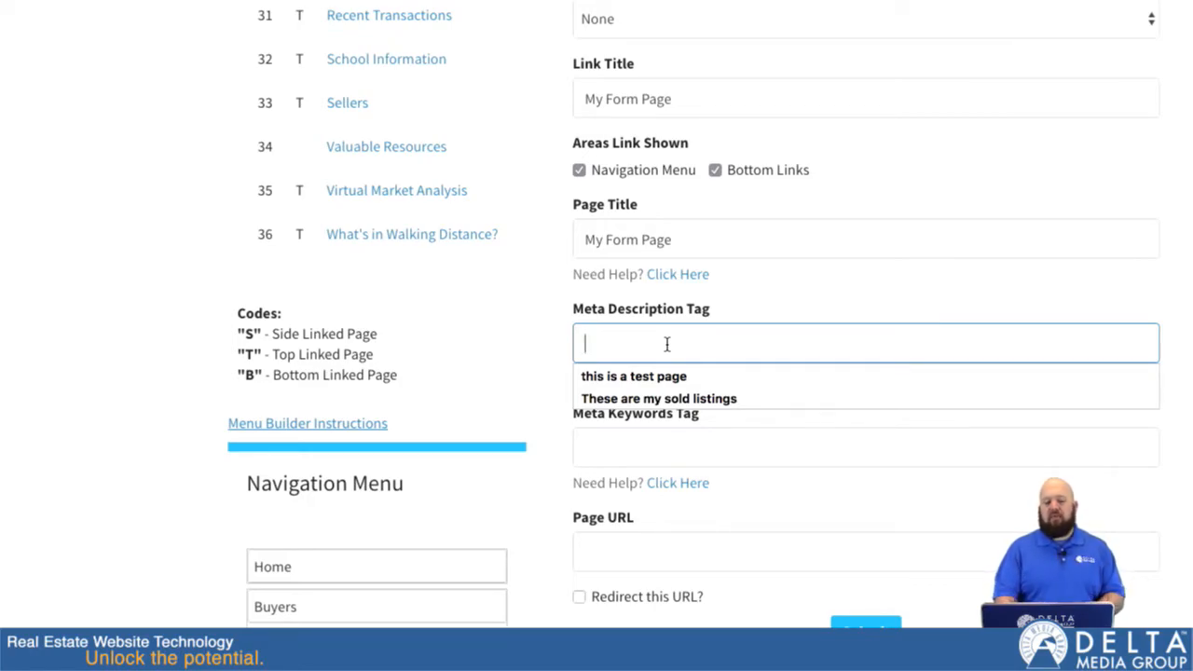
pyautogui.write('This ')
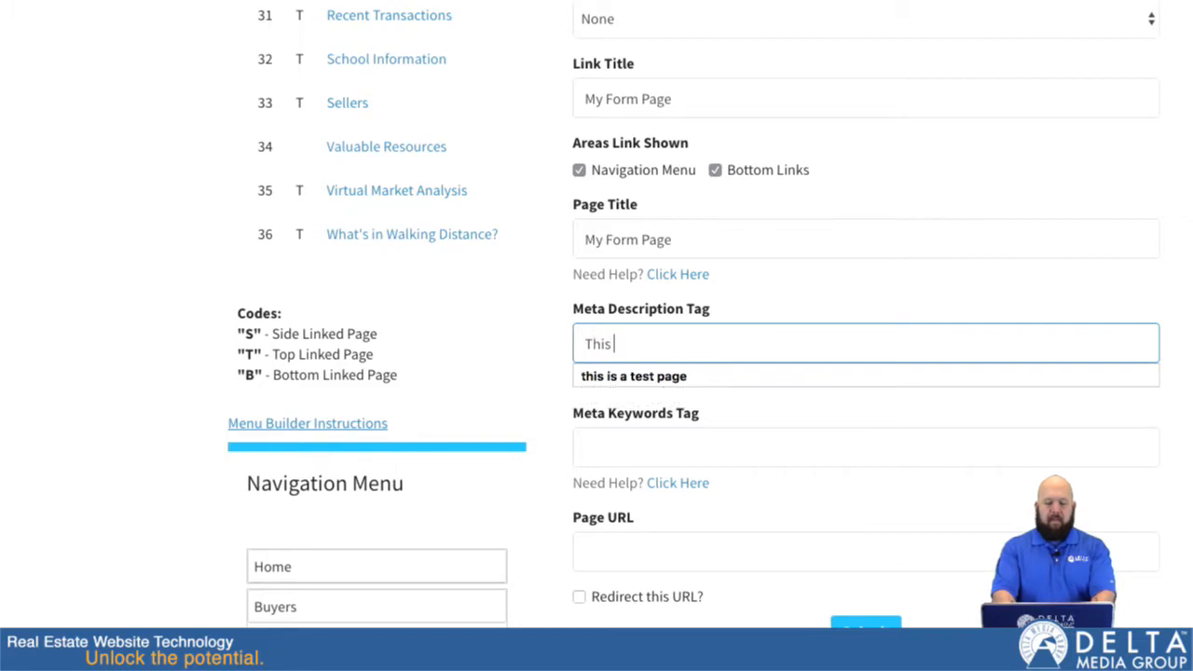
pyautogui.write('is my fanc')
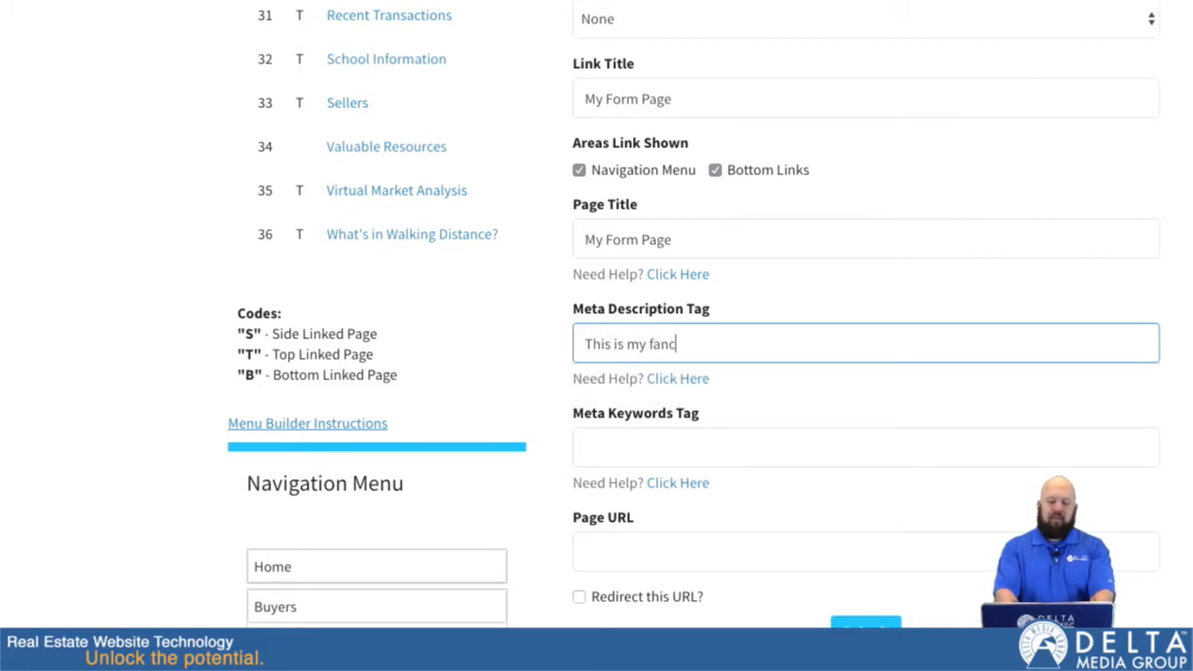
pyautogui.write('y form page')
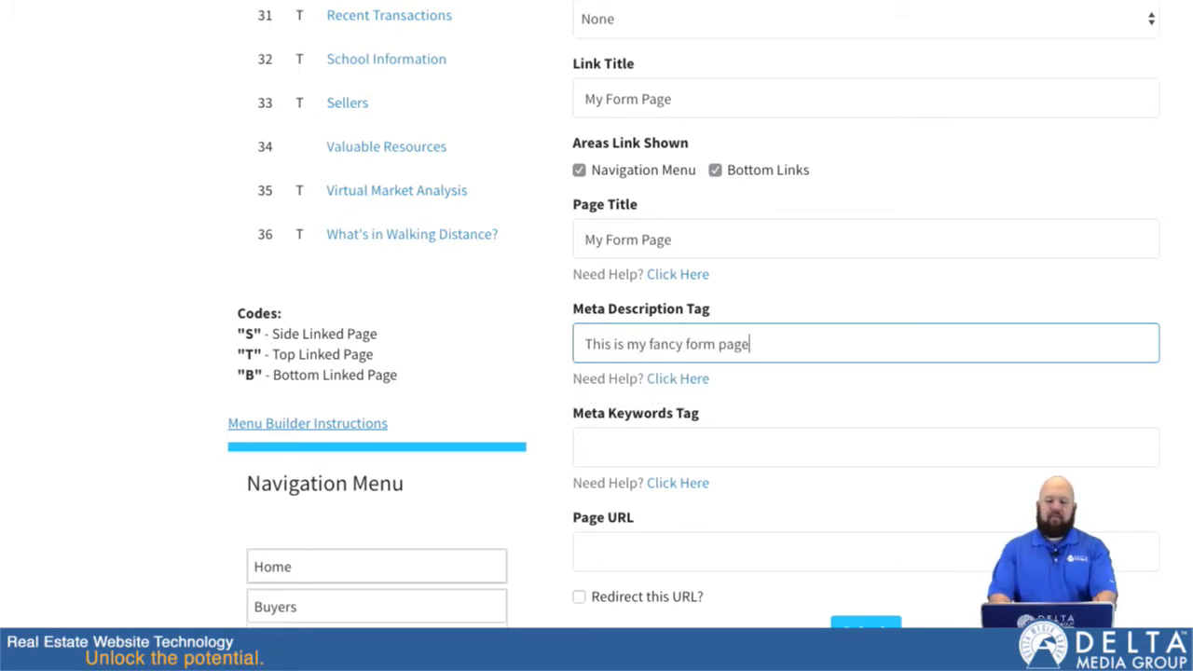
# Enter "form, page" as the page's meta keywords tag.
pyautogui.scroll(-2, 706, 471)
pyautogui.click(657, 284)
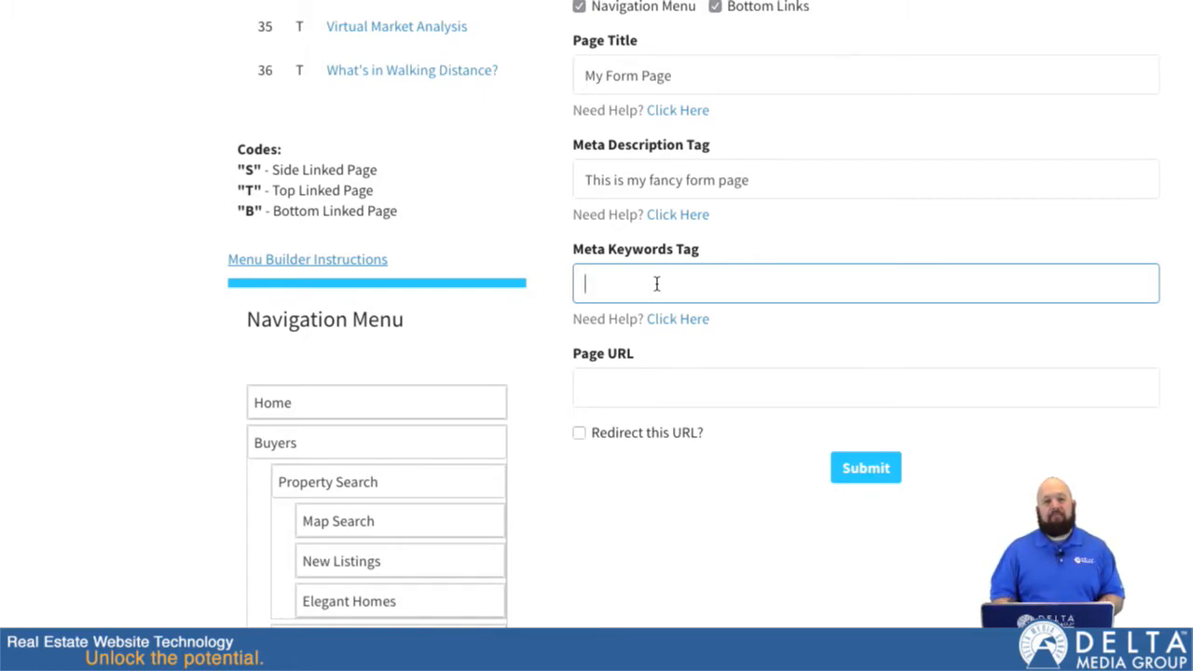
pyautogui.write('for')
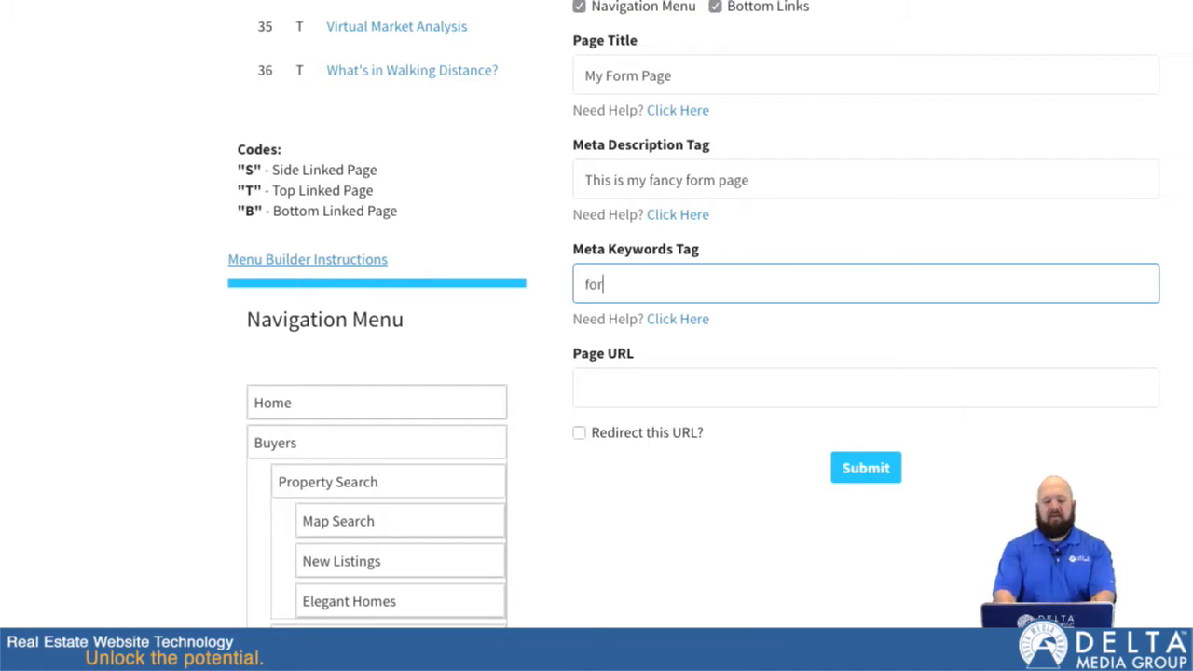
pyautogui.write('m, page')
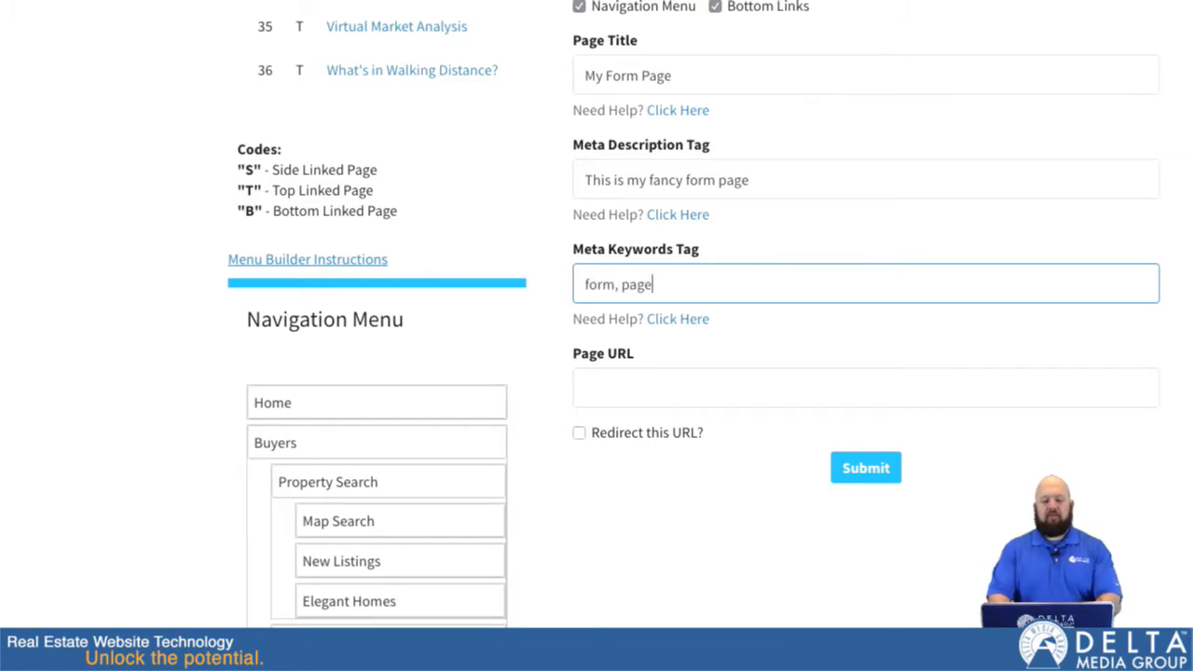
# Set the page URL to /my-form-page.
pyautogui.click(670, 397)
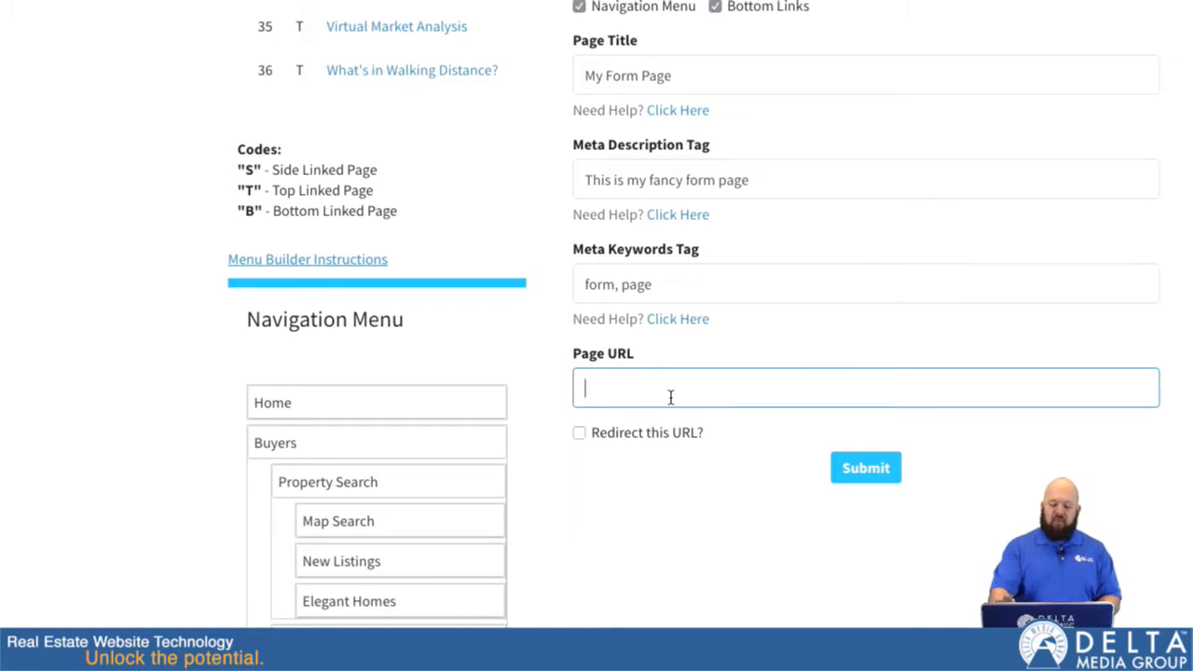
pyautogui.write('/')
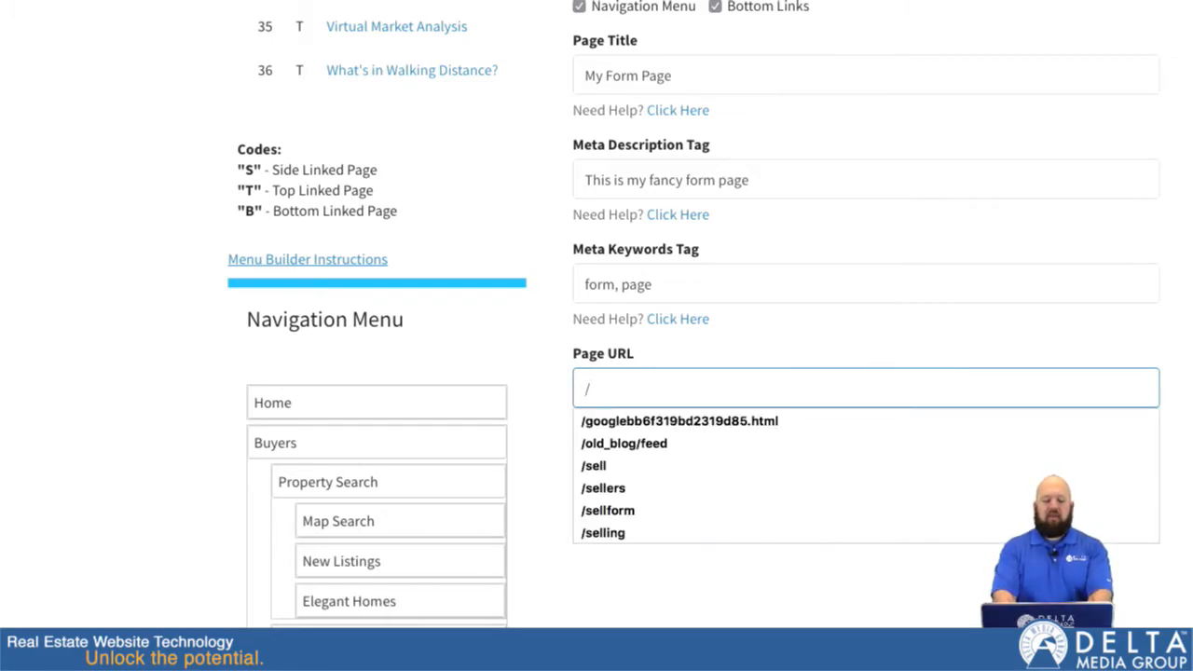
pyautogui.write('my-form-page')
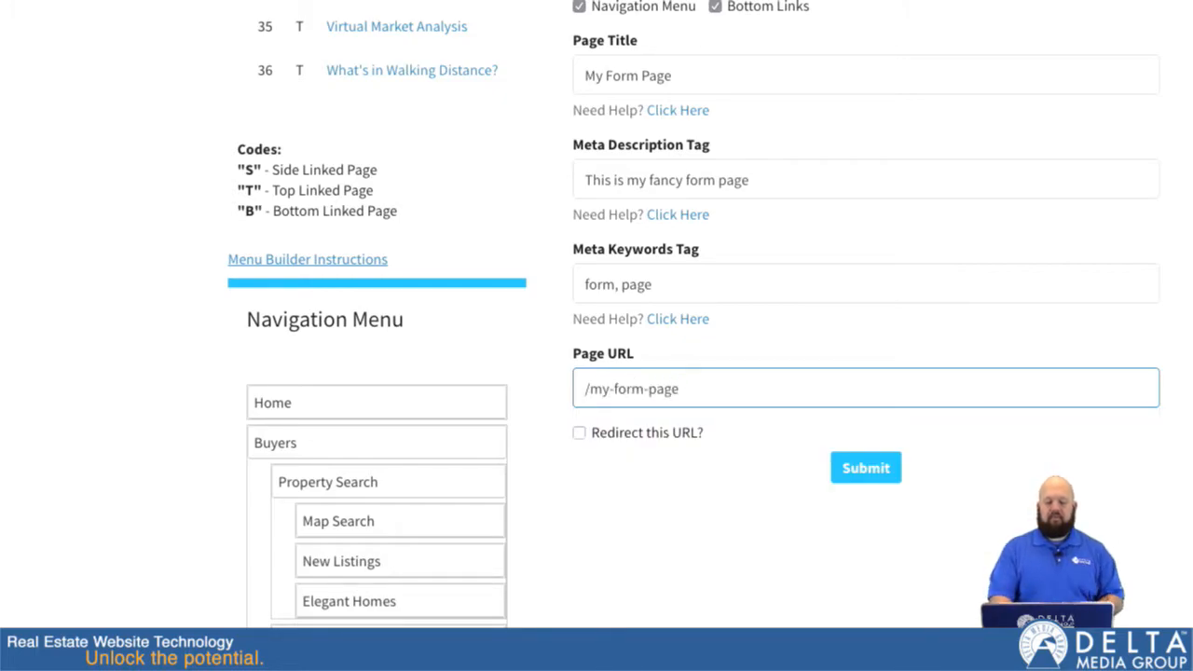
# Check the completed page settings and submit the custom page without a URL redirect.
pyautogui.scroll(-1, 714, 519)
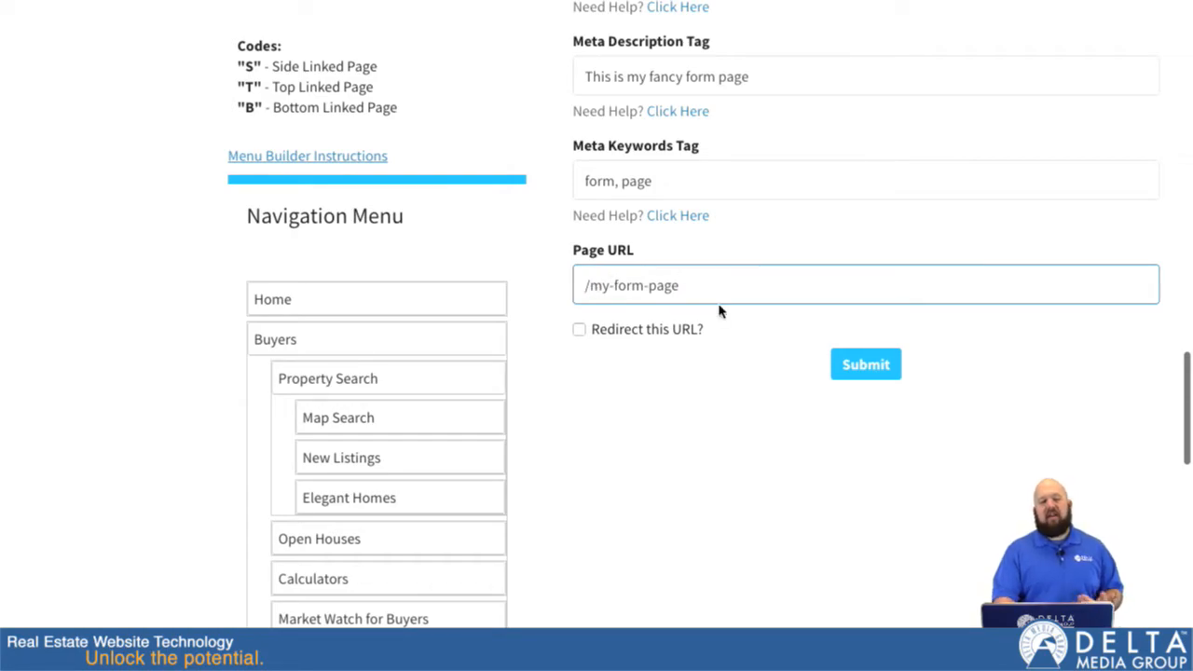
pyautogui.scroll(2, 700, 293)
pyautogui.scroll(2, 700, 293)
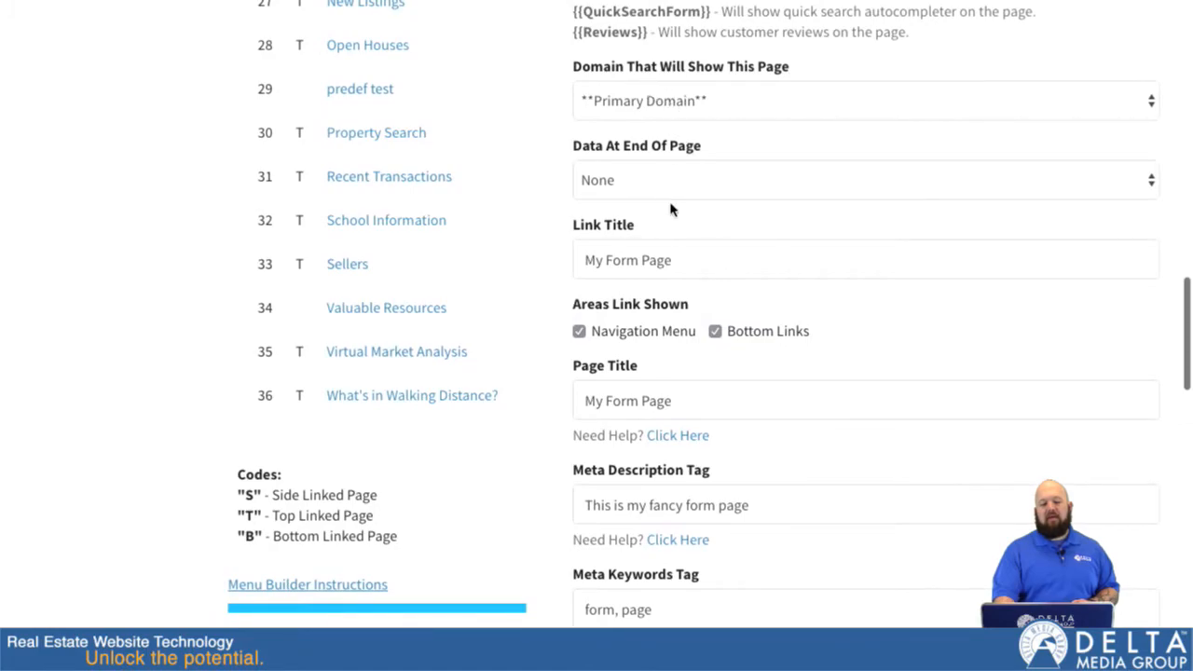
pyautogui.scroll(-4, 670, 209)
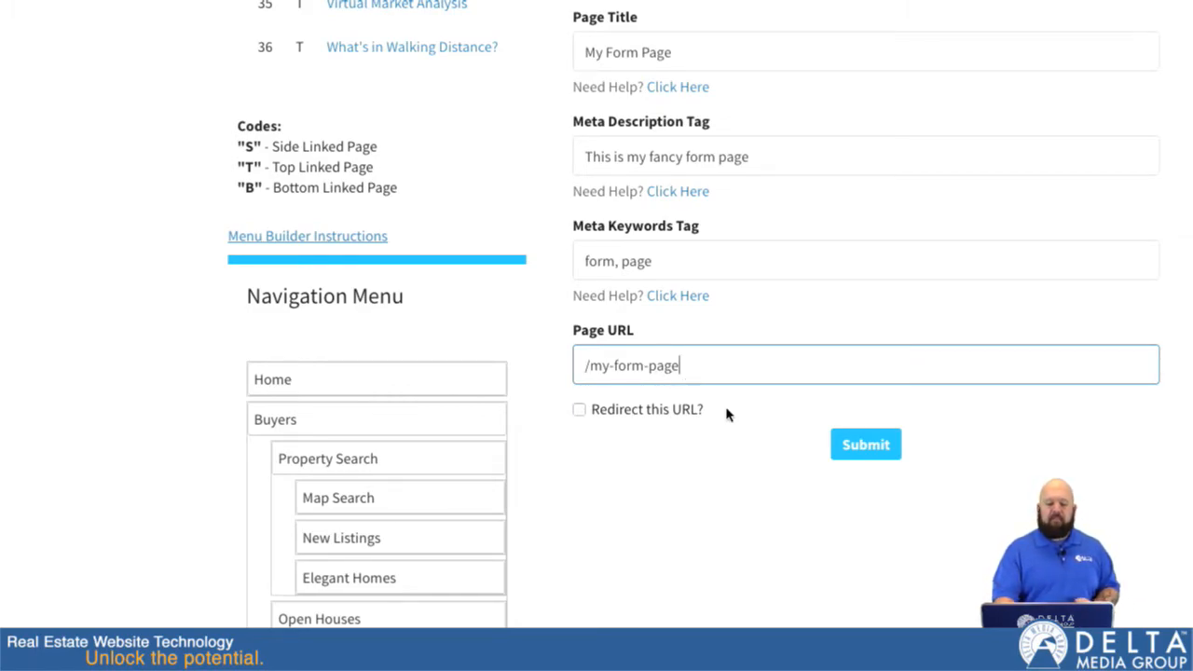
pyautogui.click(868, 450)
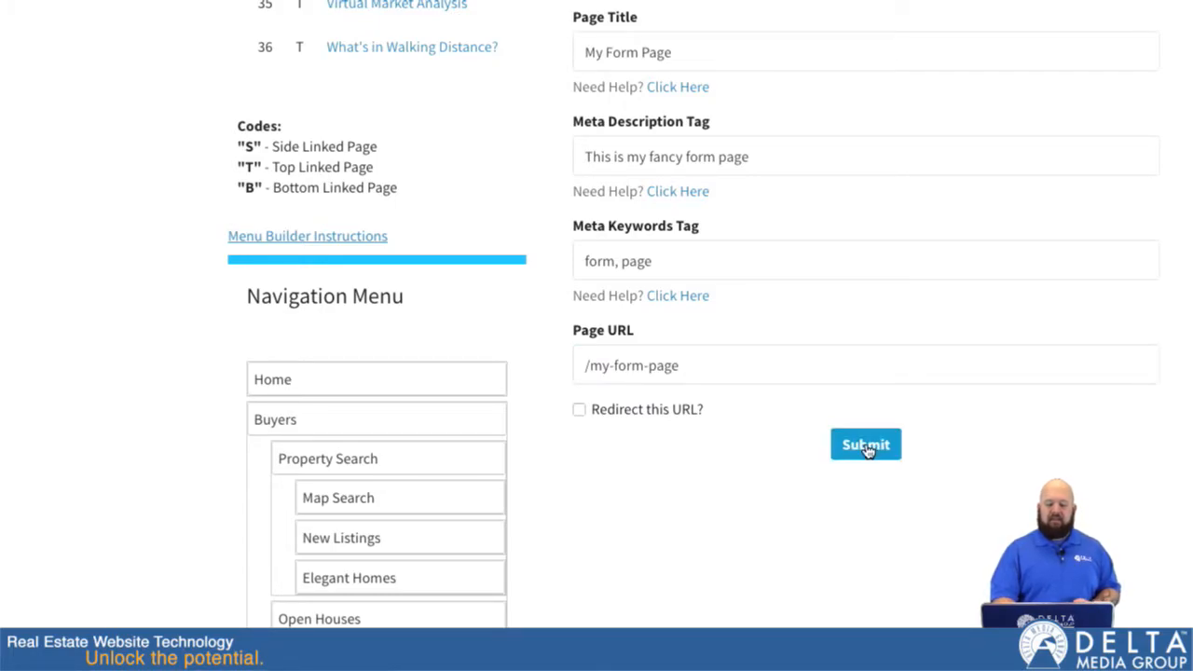
# Nest My Form Page under Contact Me in the website's navigation menu and save the menu.
pyautogui.scroll(-4, 556, 475)
pyautogui.scroll(-15, 556, 475)
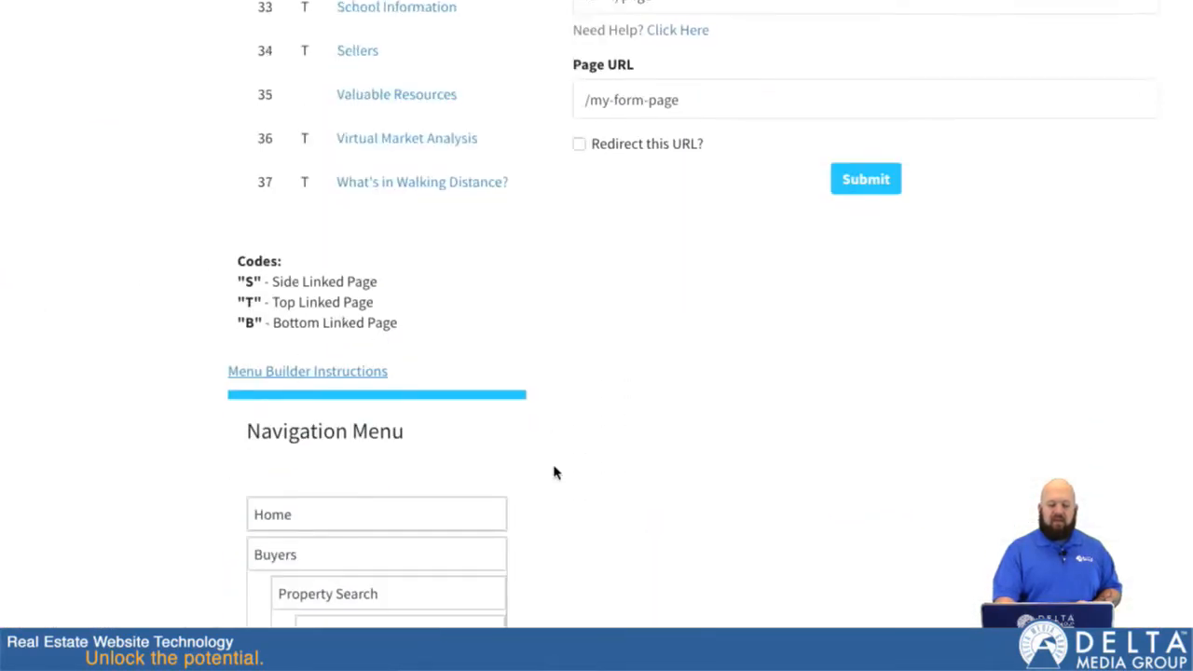
pyautogui.scroll(-7, 553, 472)
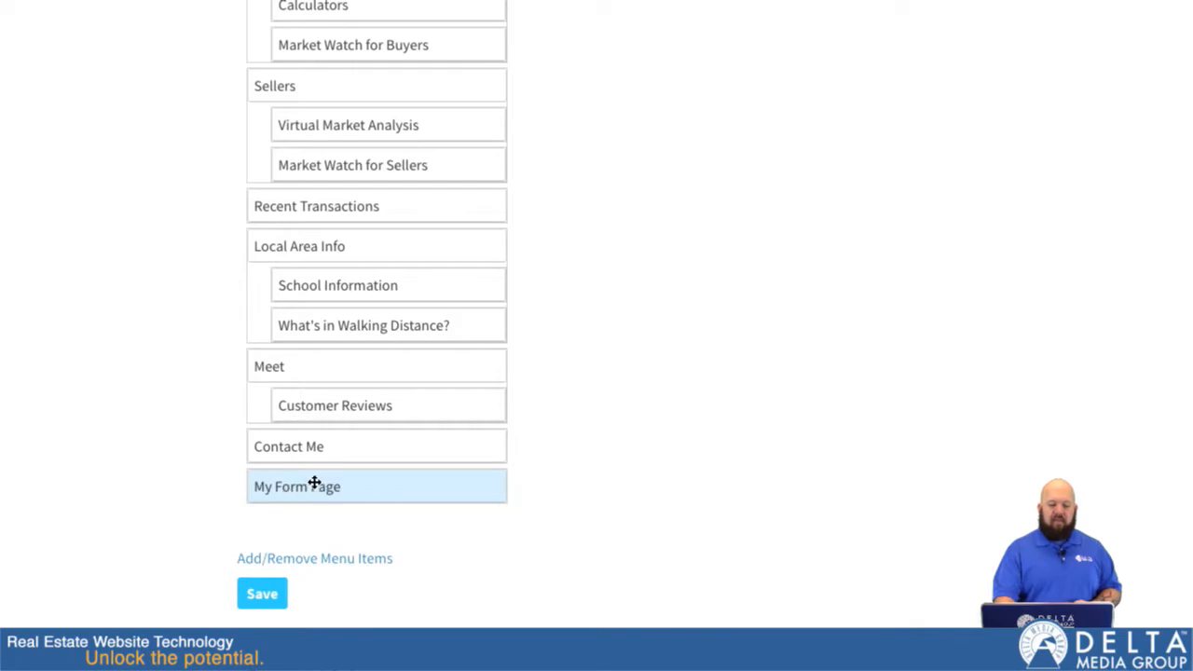
pyautogui.moveTo(328, 481)
pyautogui.mouseDown()
pyautogui.moveTo(383, 444)
pyautogui.moveTo(336, 490)
pyautogui.mouseUp()
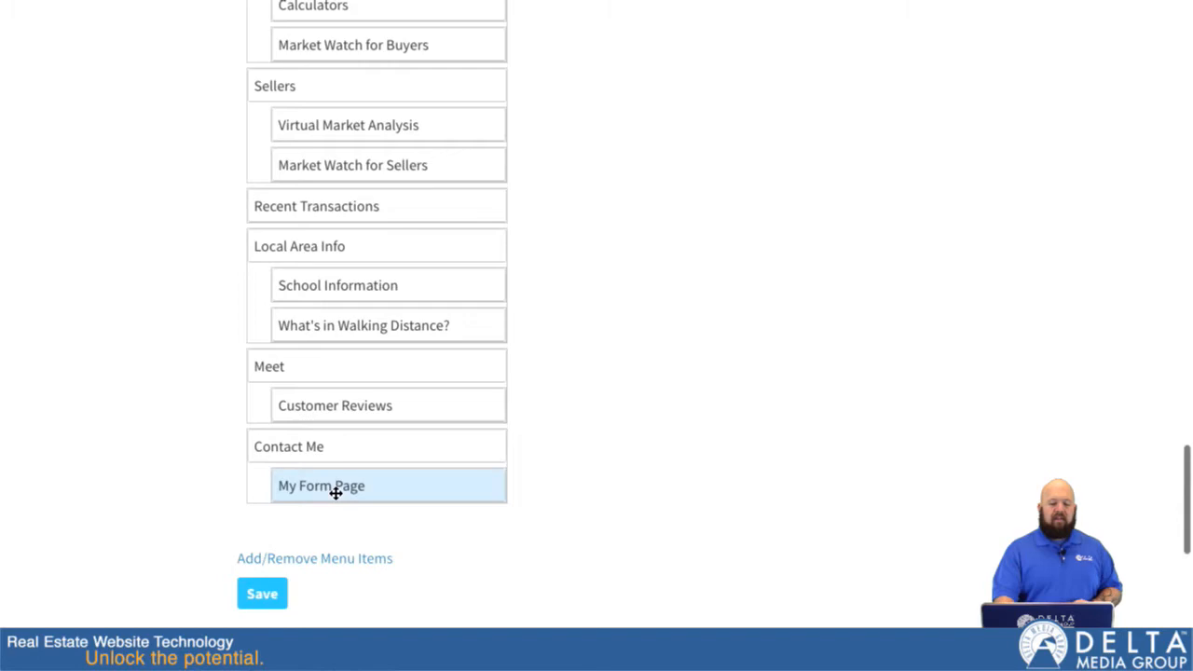
pyautogui.click(263, 602)
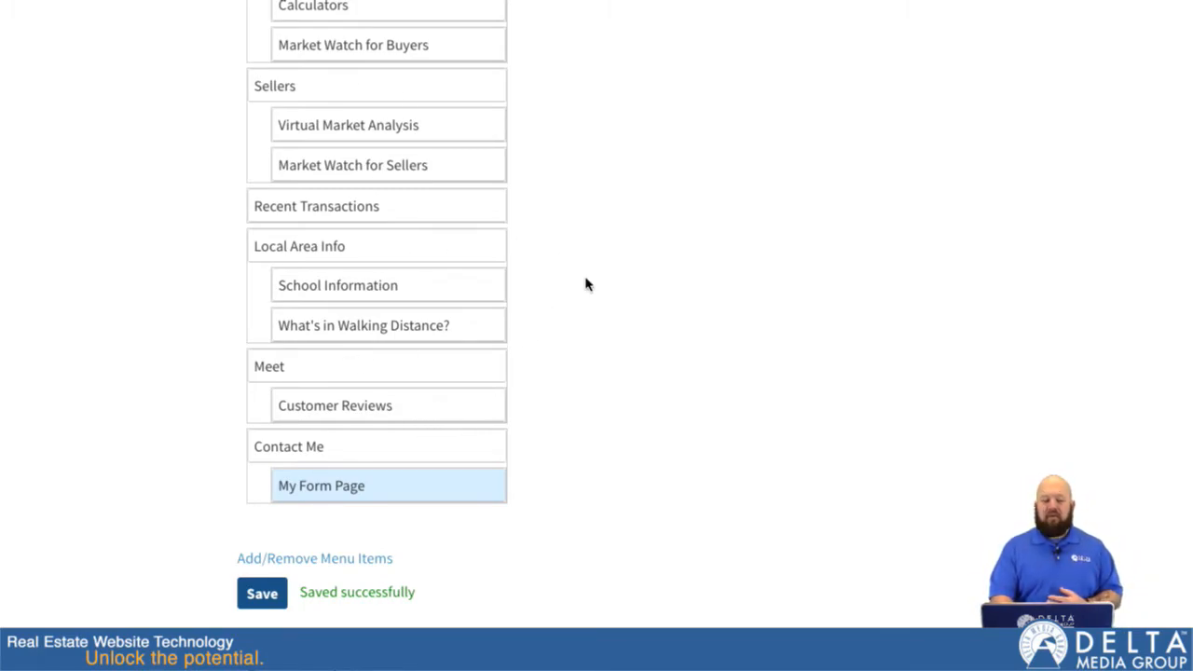
# Preview the website and examine the home page's navigation submenus and the content below the banner.
pyautogui.scroll(20, 585, 285)
pyautogui.scroll(6, 585, 280)
pyautogui.click(699, 168)
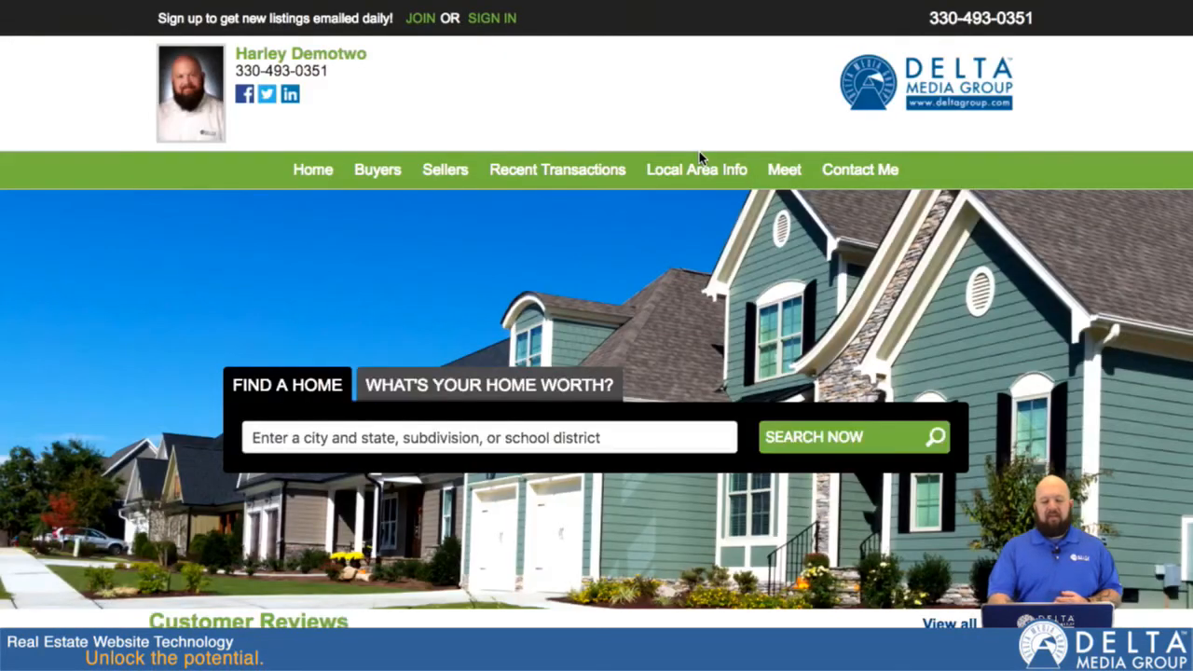
pyautogui.moveTo(702, 161)
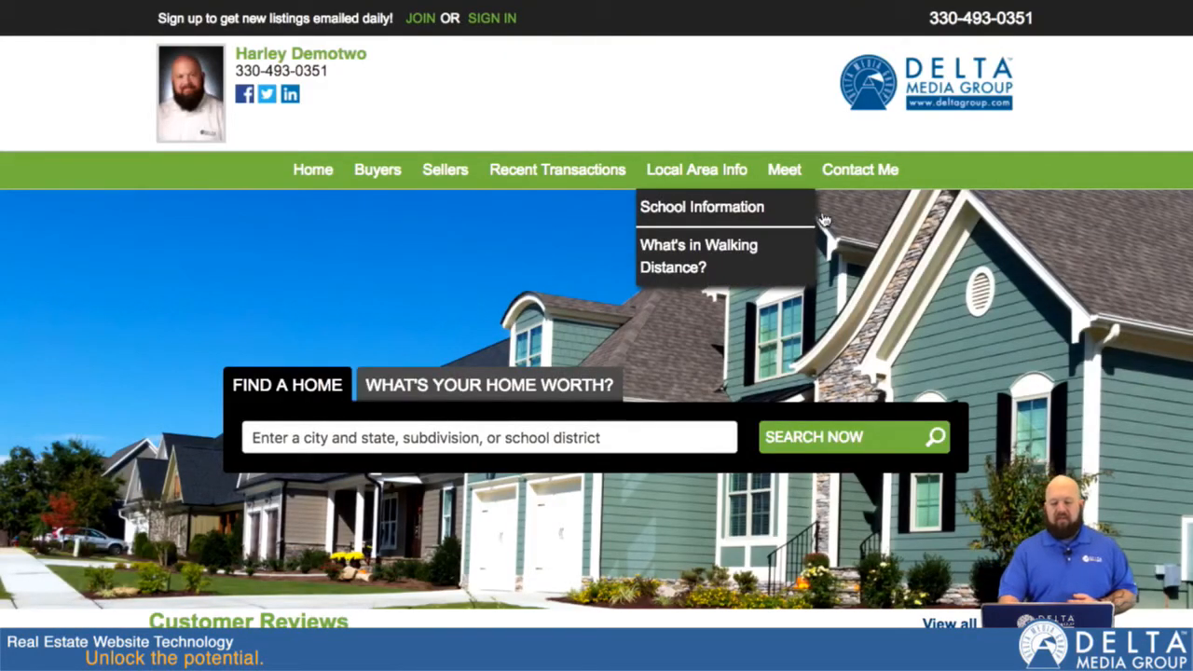
pyautogui.moveTo(858, 179)
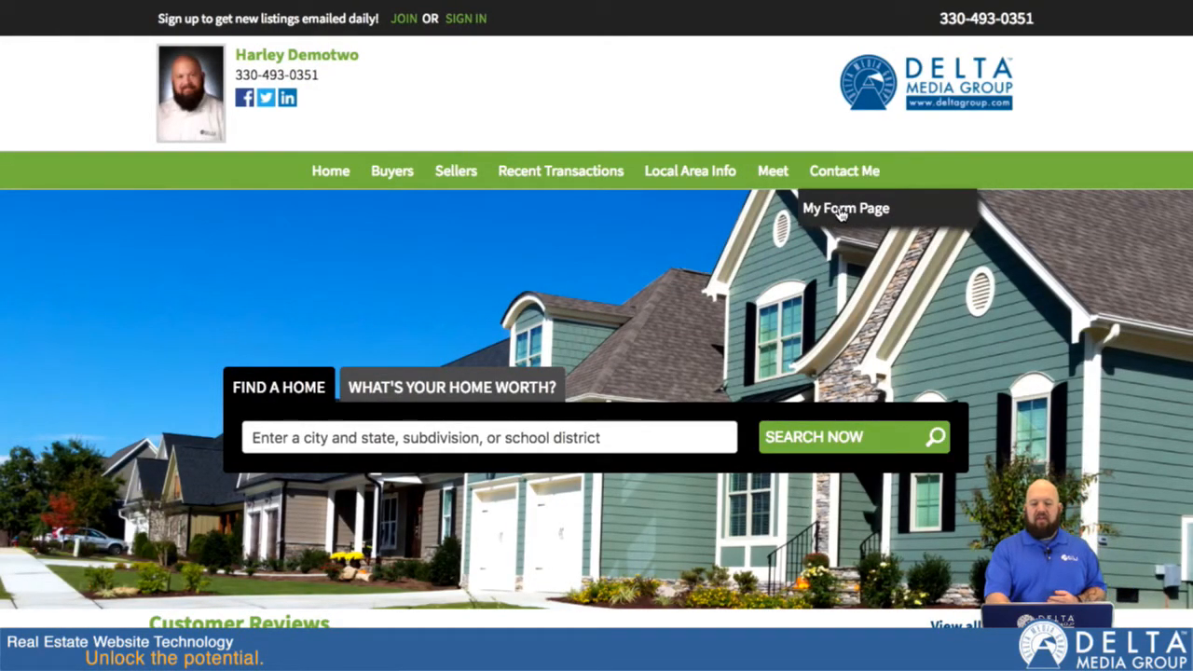
pyautogui.scroll(-1, 708, 426)
pyautogui.scroll(-15, 706, 418)
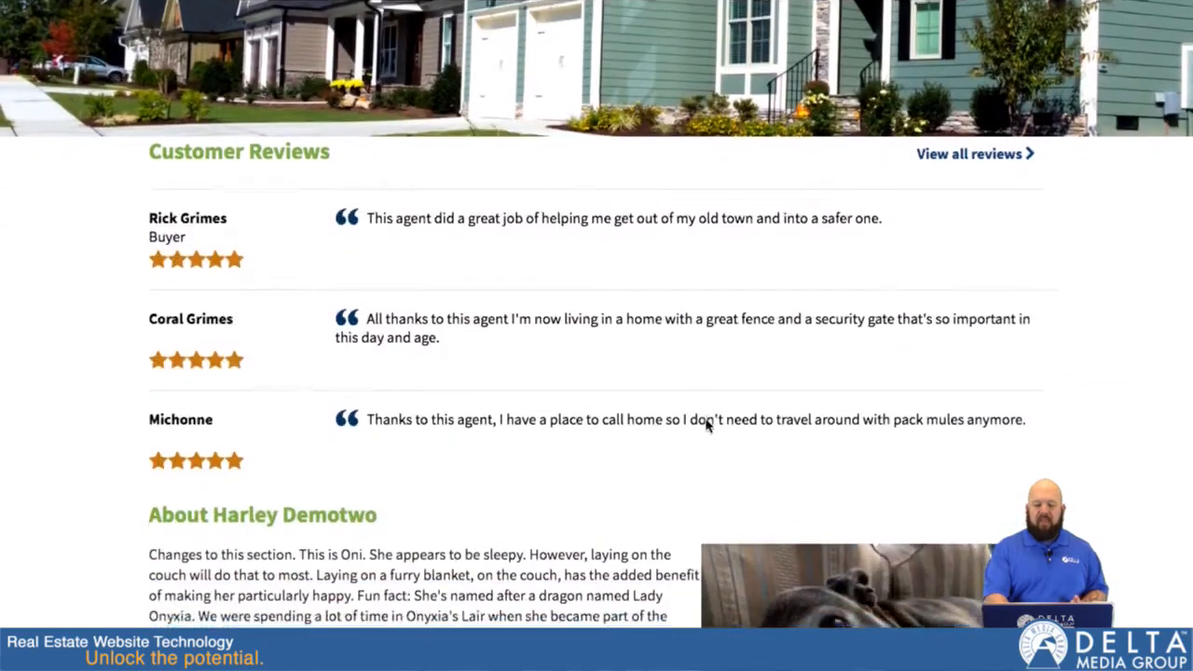
pyautogui.scroll(-2, 705, 425)
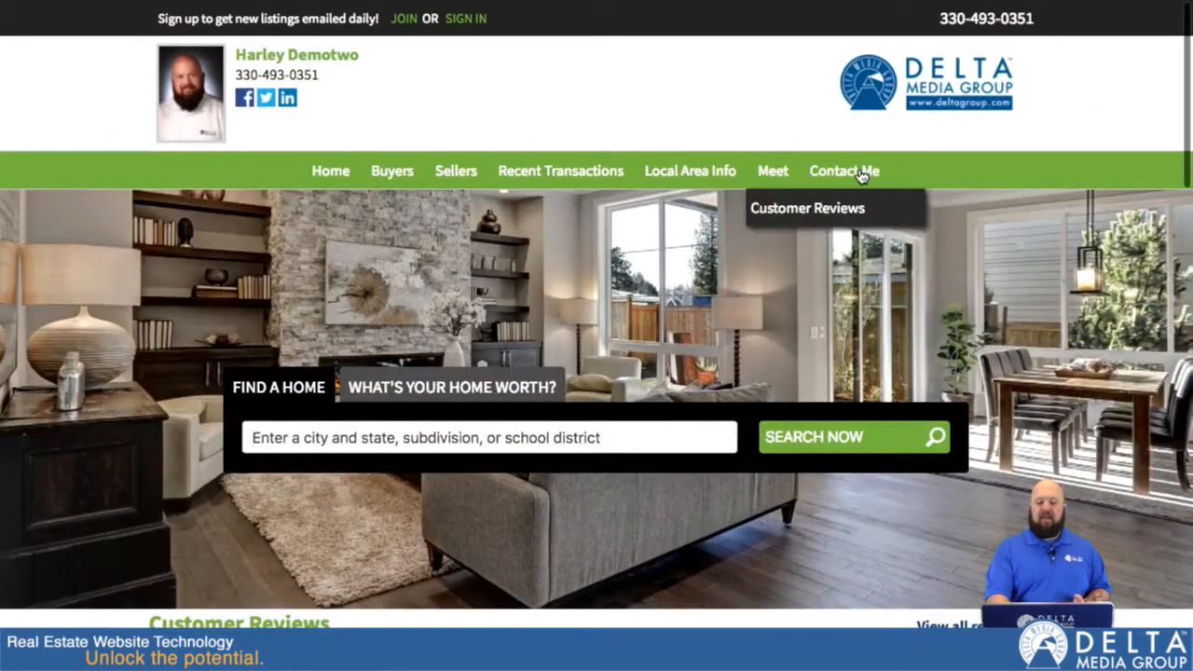
# Open My Form Page under Contact Me on the live site and examine its content, contact form fields and default comments.
pyautogui.moveTo(864, 175)
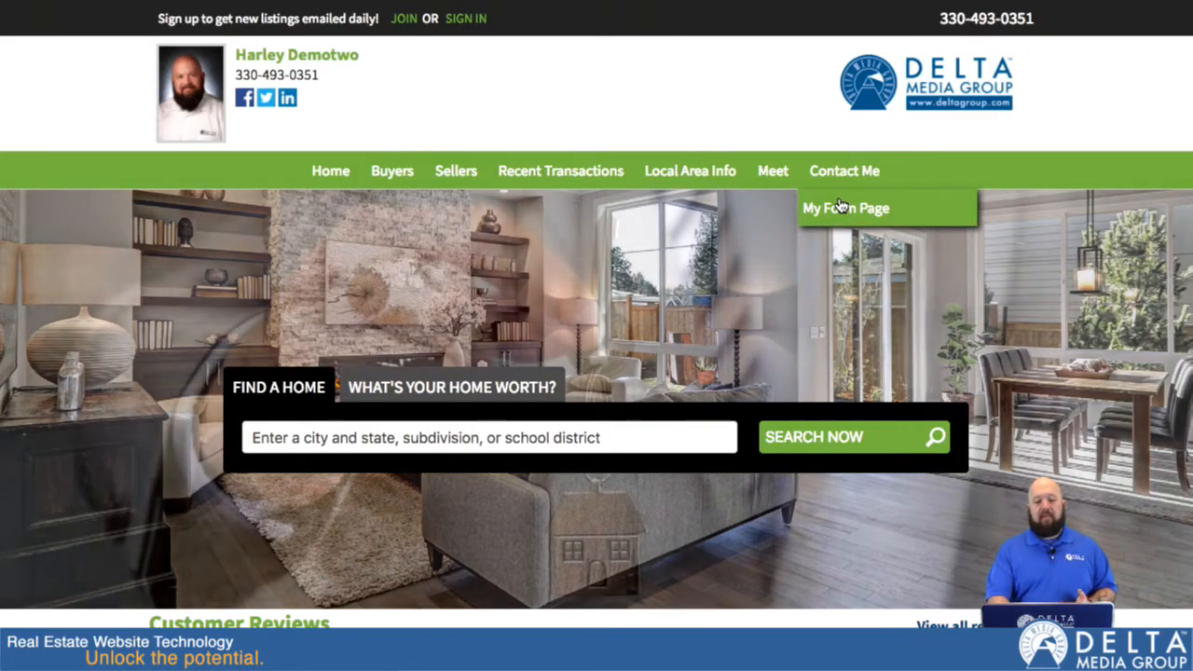
pyautogui.click(841, 206)
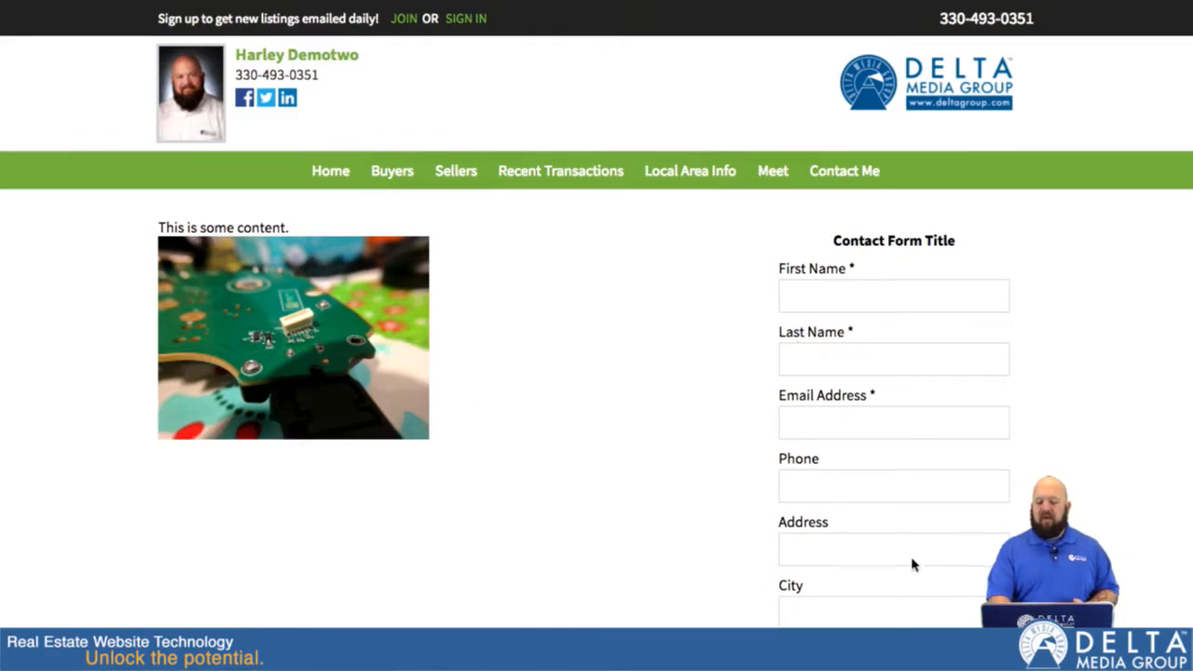
pyautogui.scroll(-4, 913, 565)
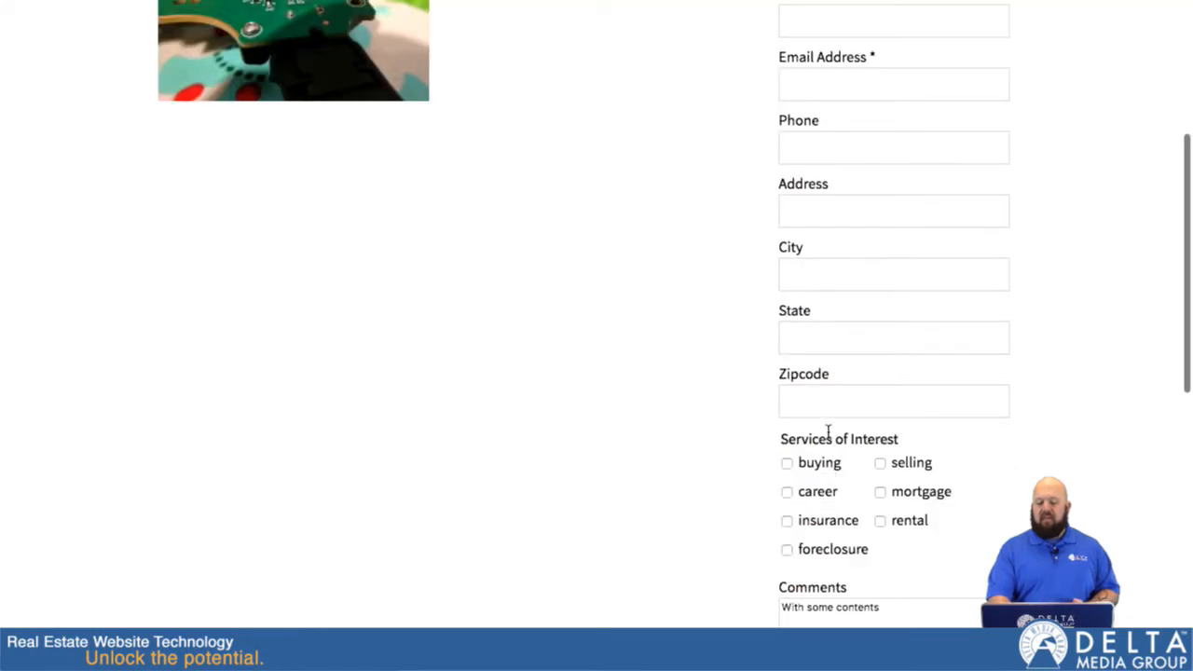
pyautogui.scroll(-1, 852, 513)
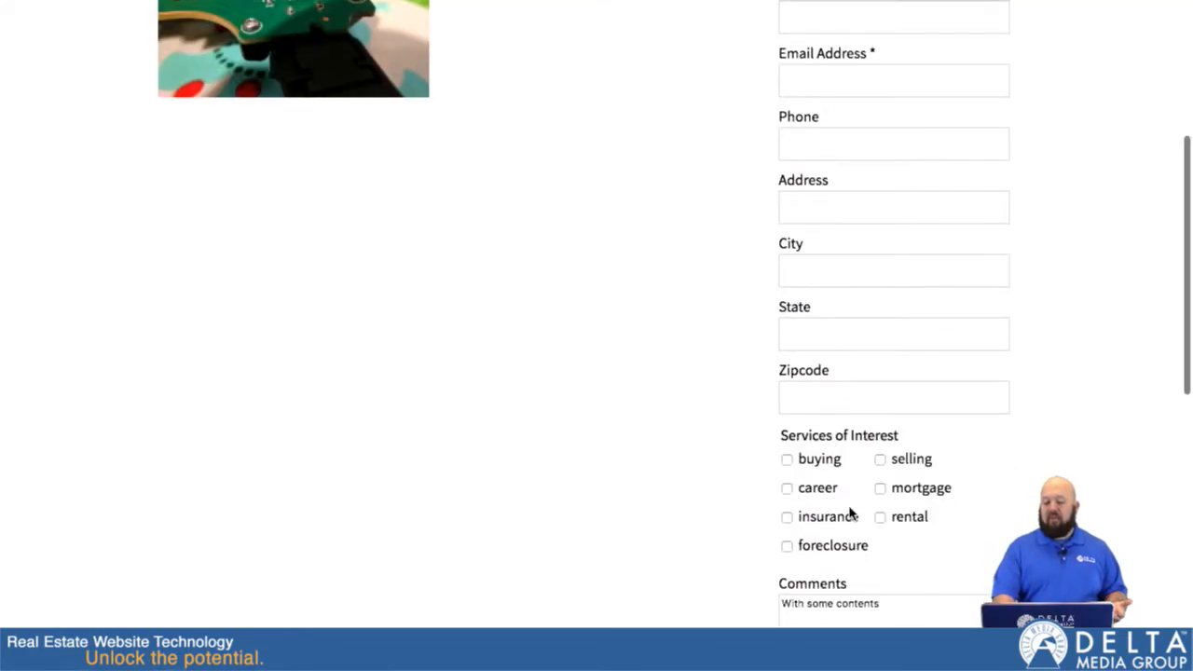
pyautogui.scroll(-1, 850, 512)
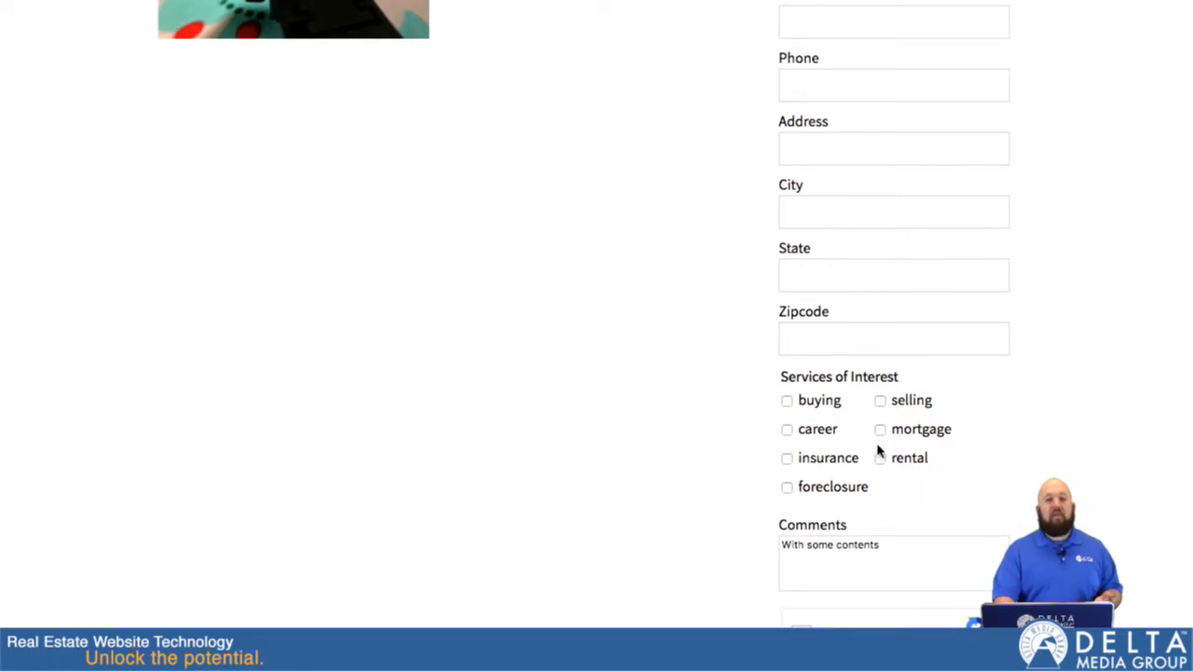
pyautogui.scroll(3, 695, 273)
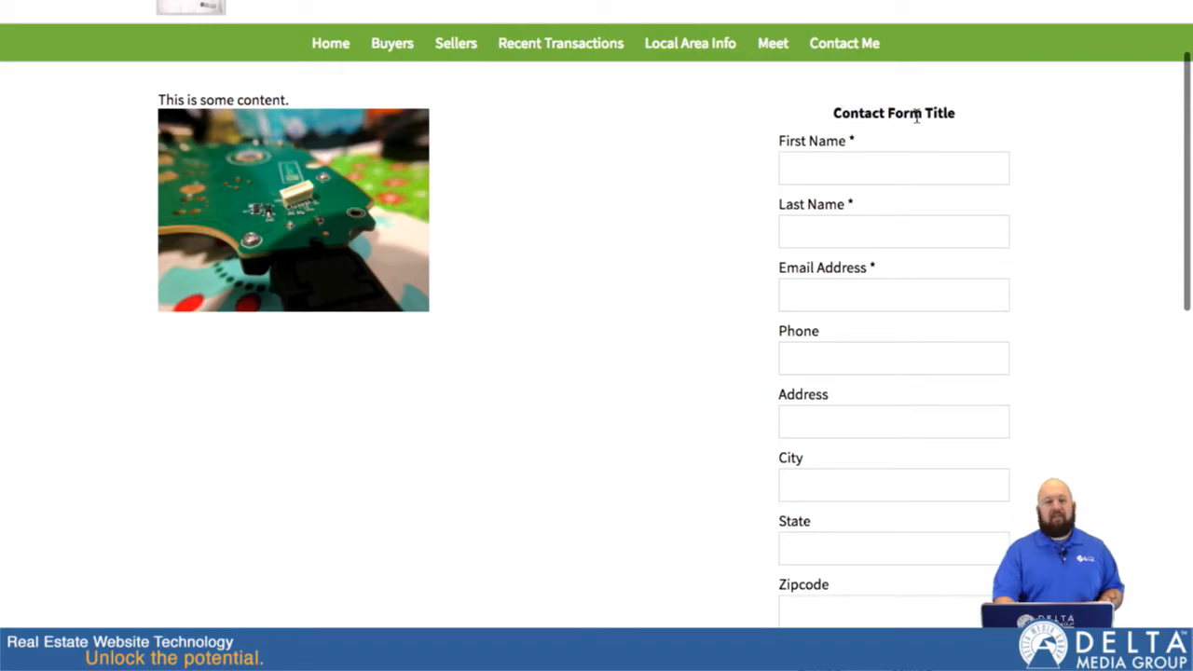
pyautogui.scroll(-5, 719, 372)
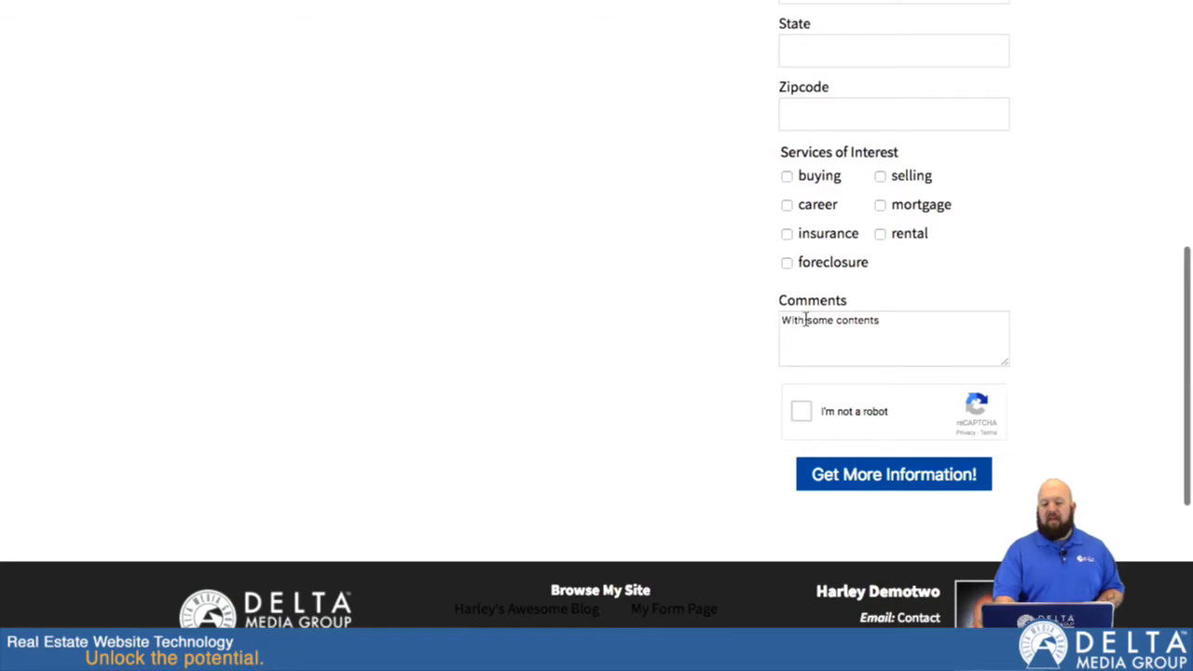
pyautogui.click(900, 327)
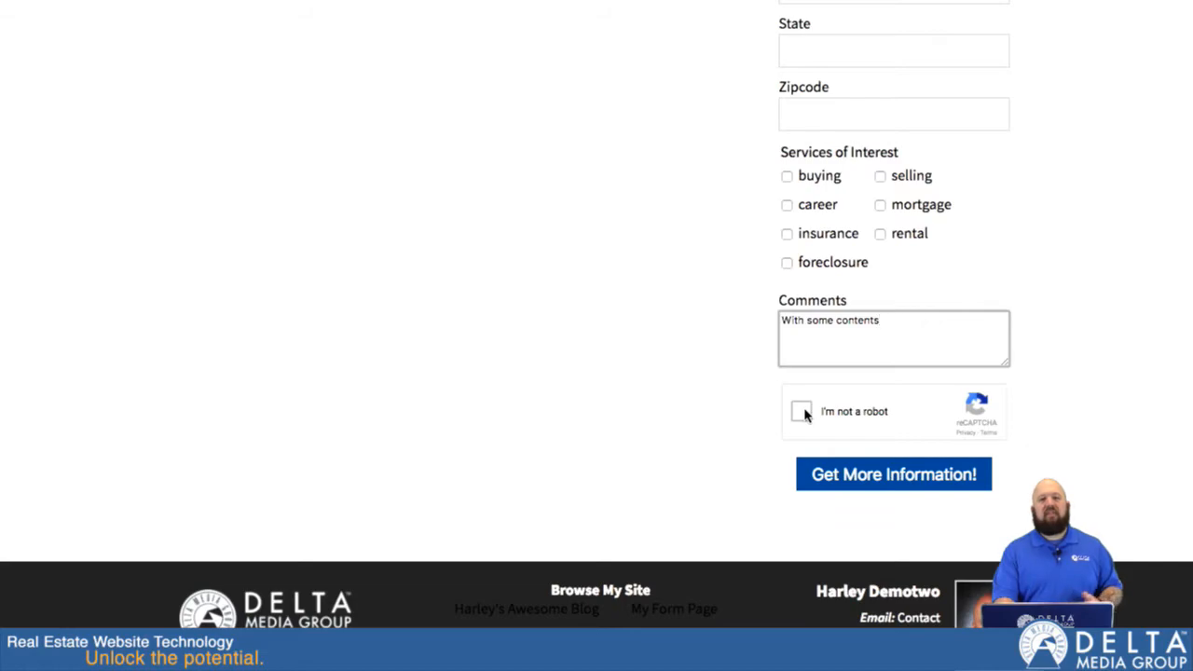
pyautogui.scroll(6, 655, 289)
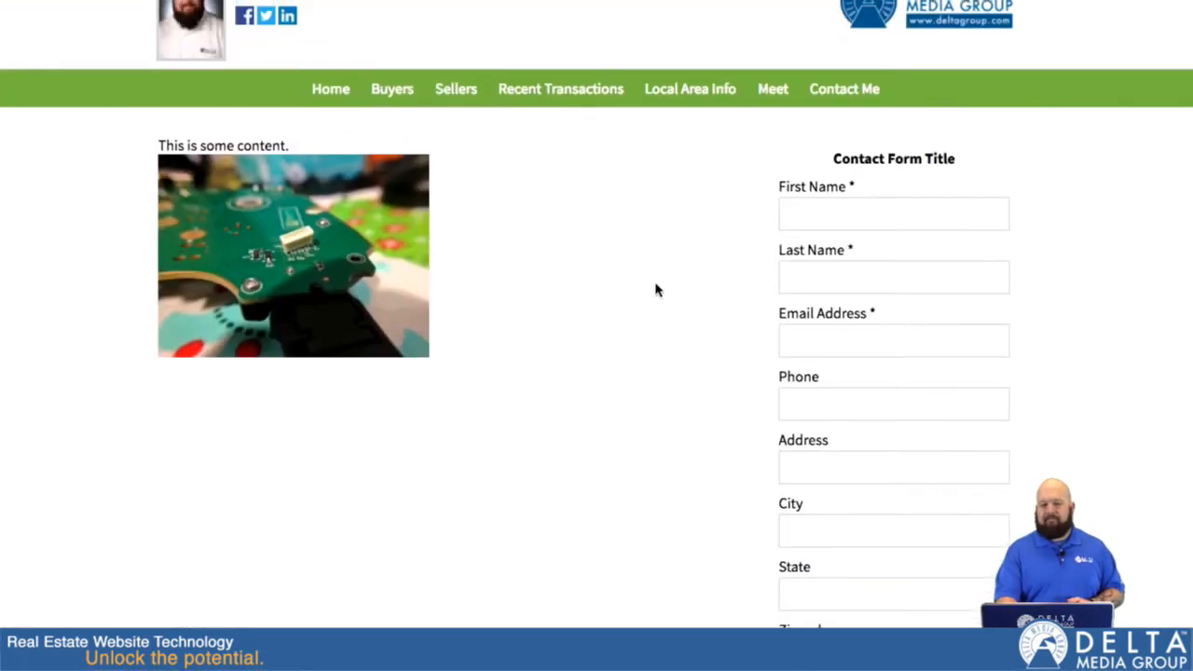
pyautogui.scroll(1, 656, 289)
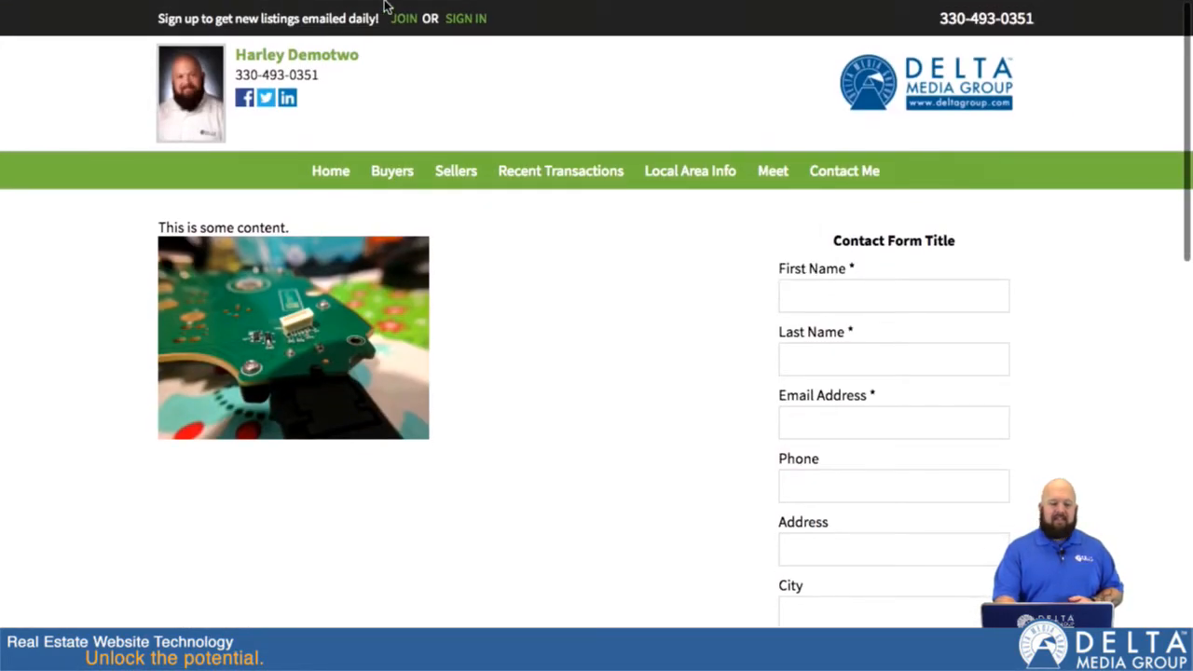
# Back in the DeltaNet page editor, set the contact form type to Selling Information, hide the form checkbox options and submit the page.
pyautogui.moveTo(386, 5)
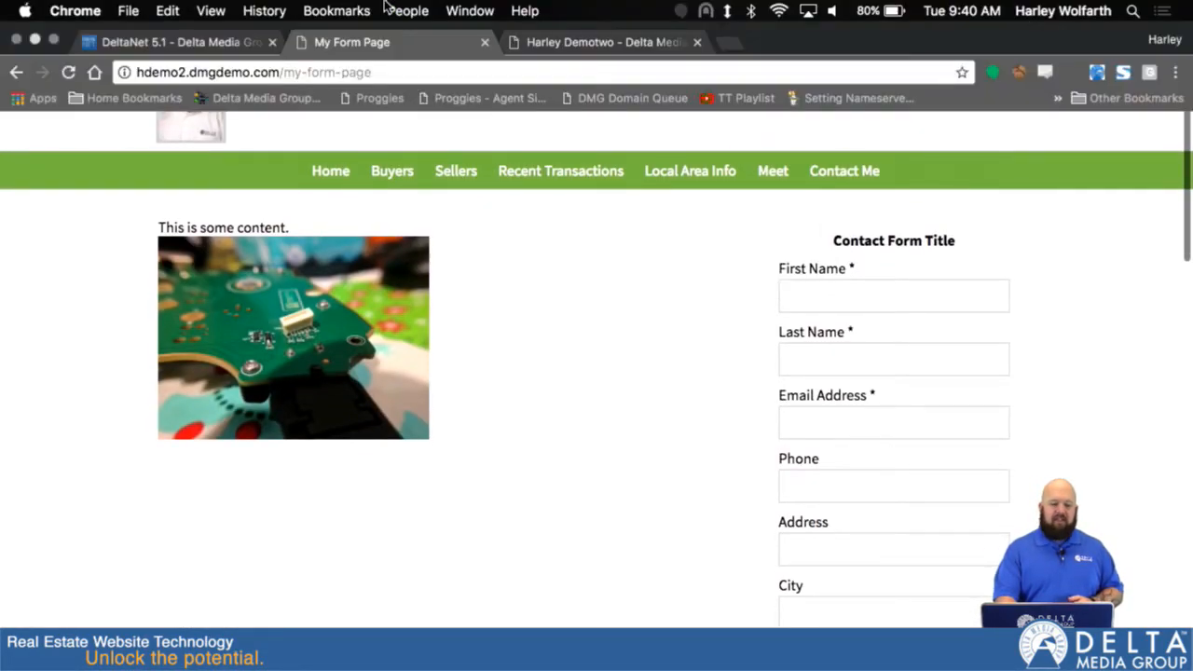
pyautogui.click(173, 41)
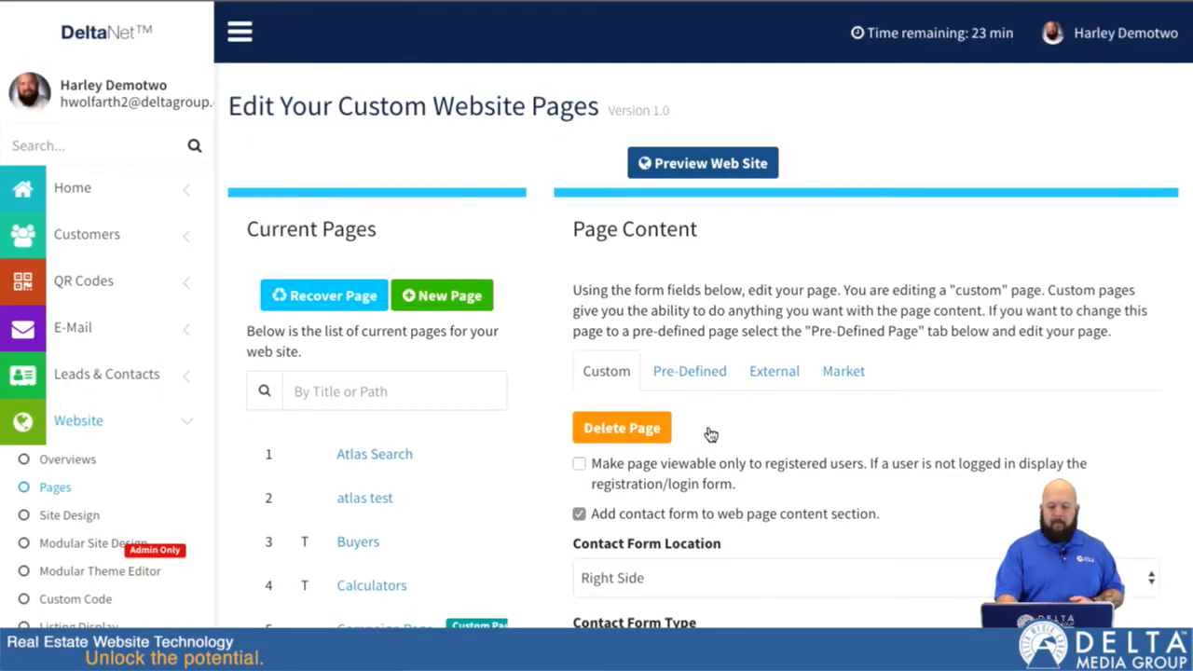
pyautogui.scroll(-5, 710, 434)
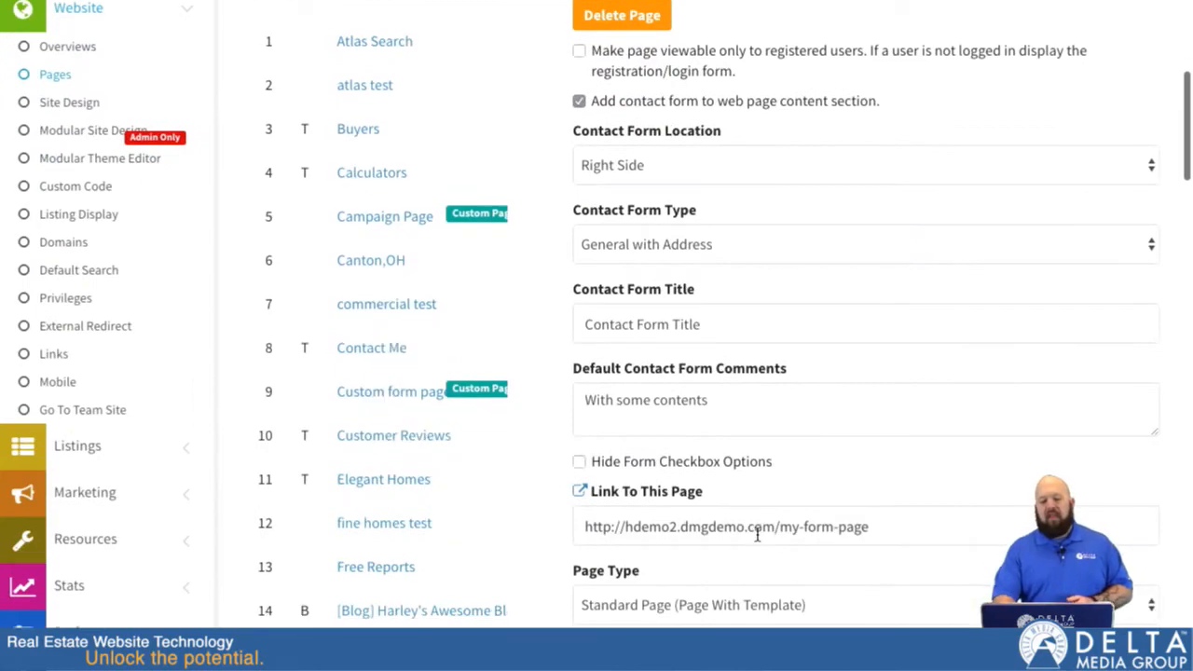
pyautogui.click(727, 244)
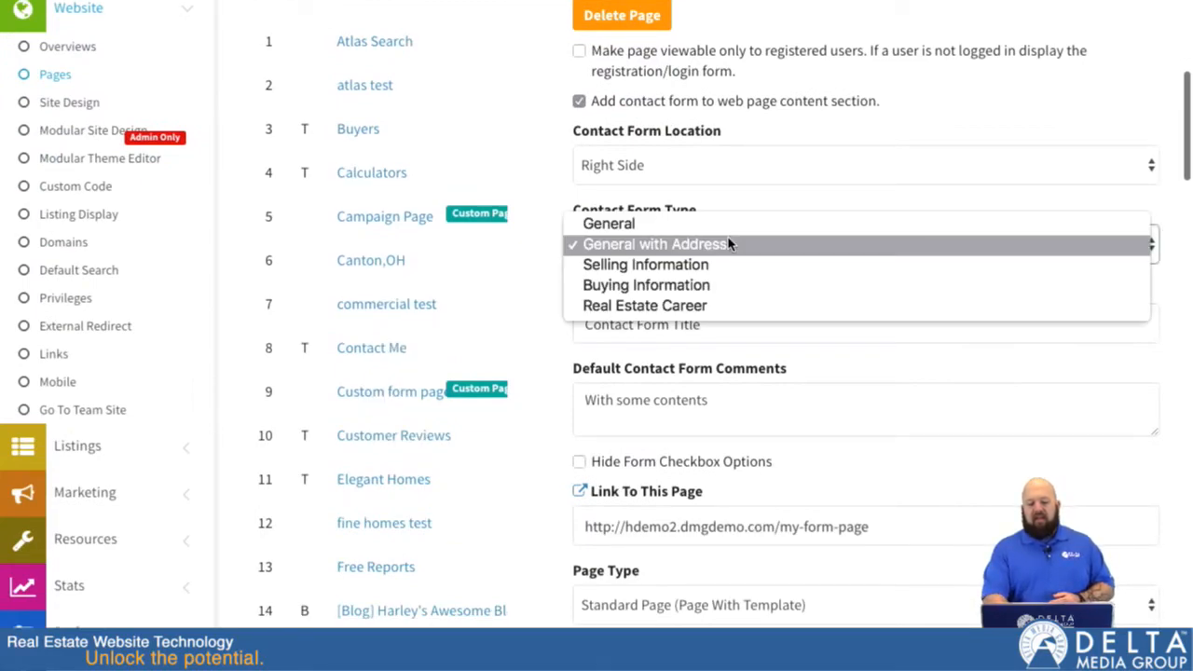
pyautogui.click(659, 271)
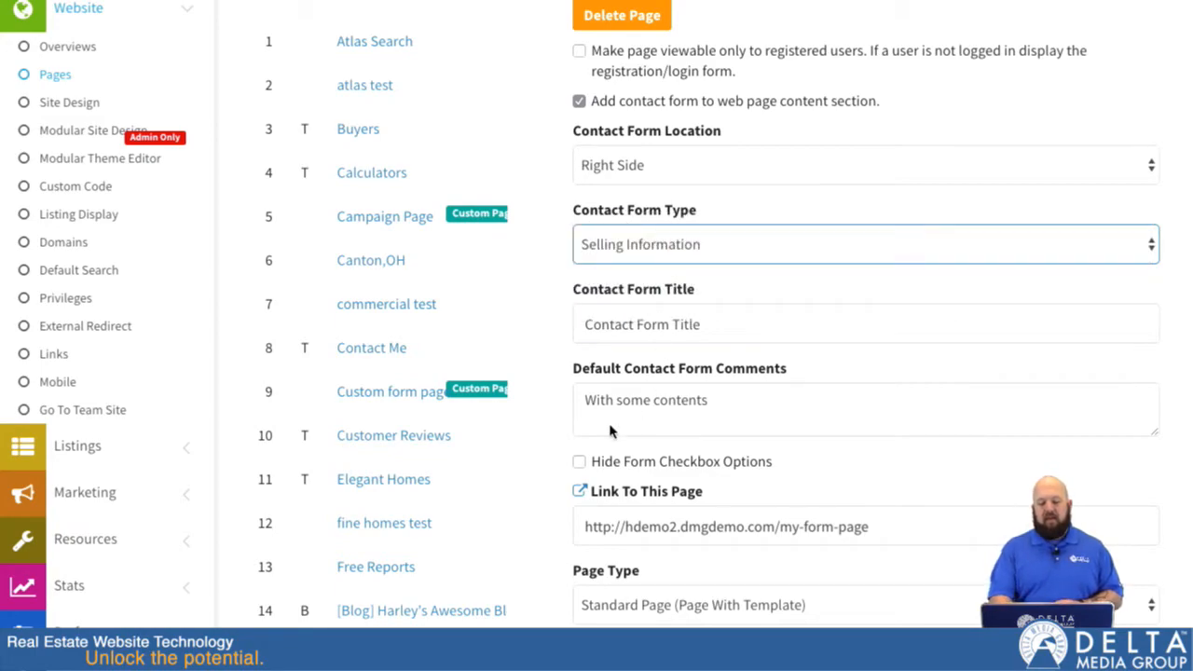
pyautogui.click(578, 462)
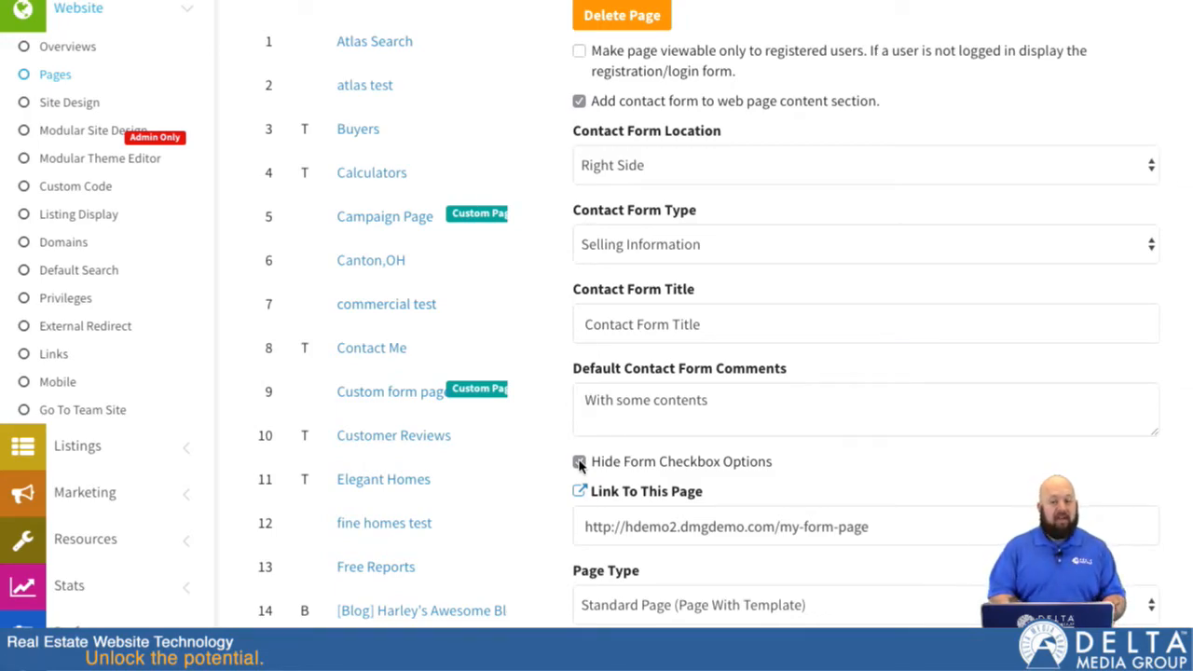
pyautogui.scroll(-15, 543, 319)
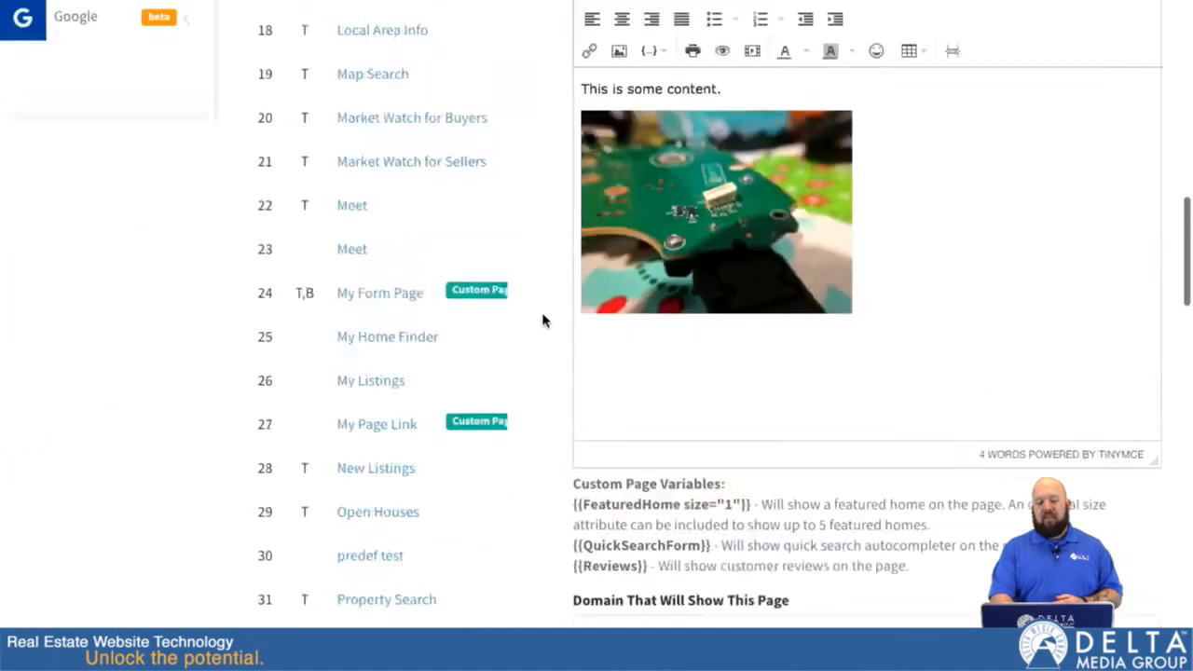
pyautogui.scroll(-4, 544, 319)
pyautogui.click(876, 433)
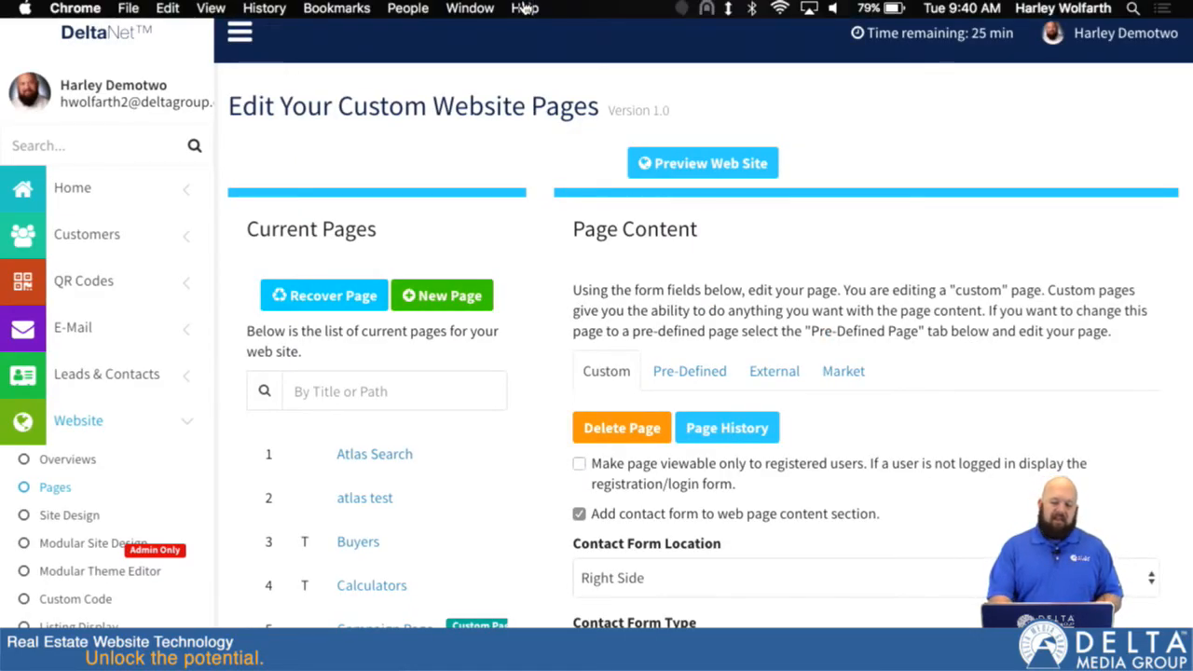
# Reload the live My Form Page and review the updated contact form down to its submission area.
pyautogui.click(341, 42)
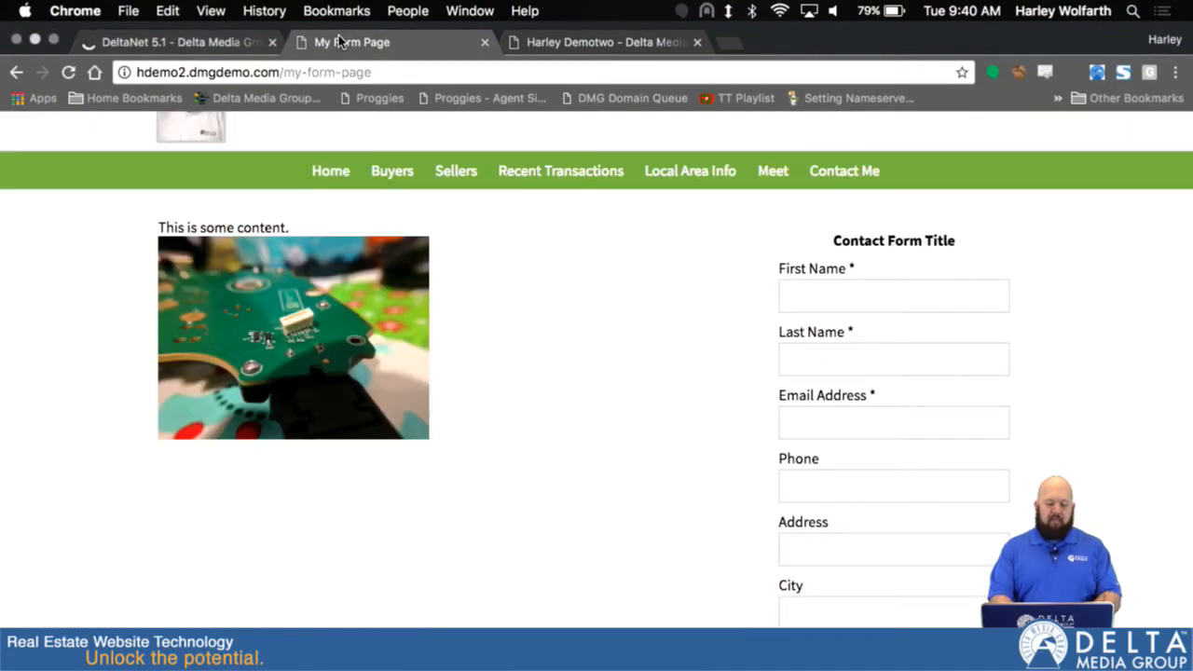
pyautogui.press('super+r')
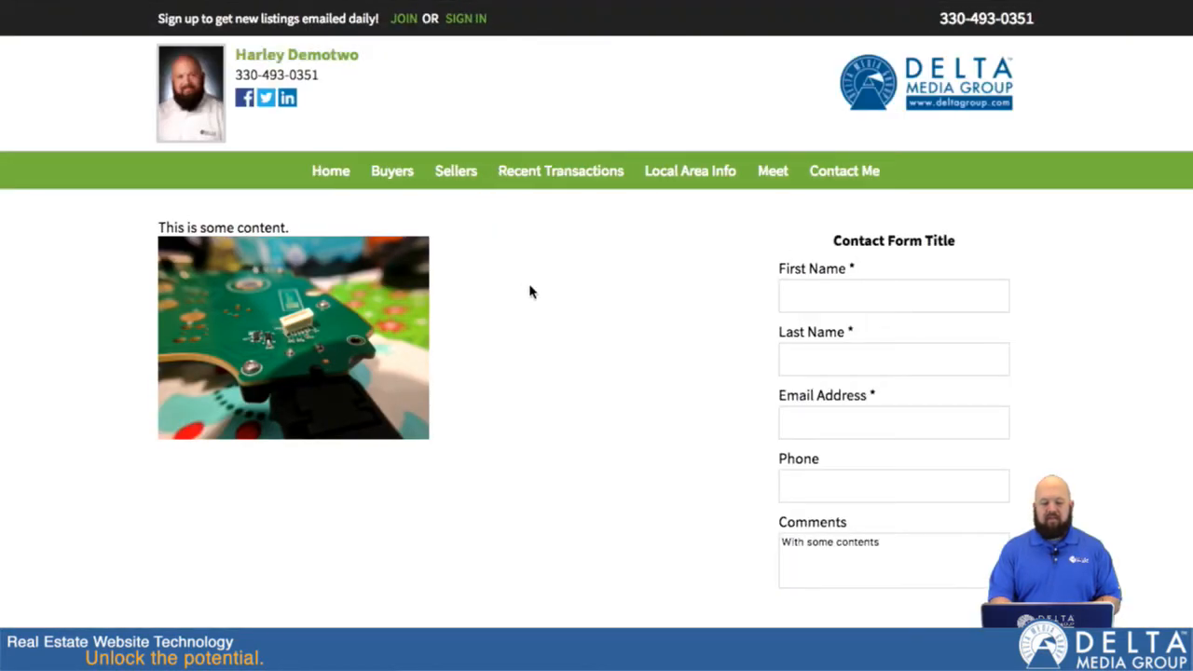
pyautogui.scroll(-3, 679, 439)
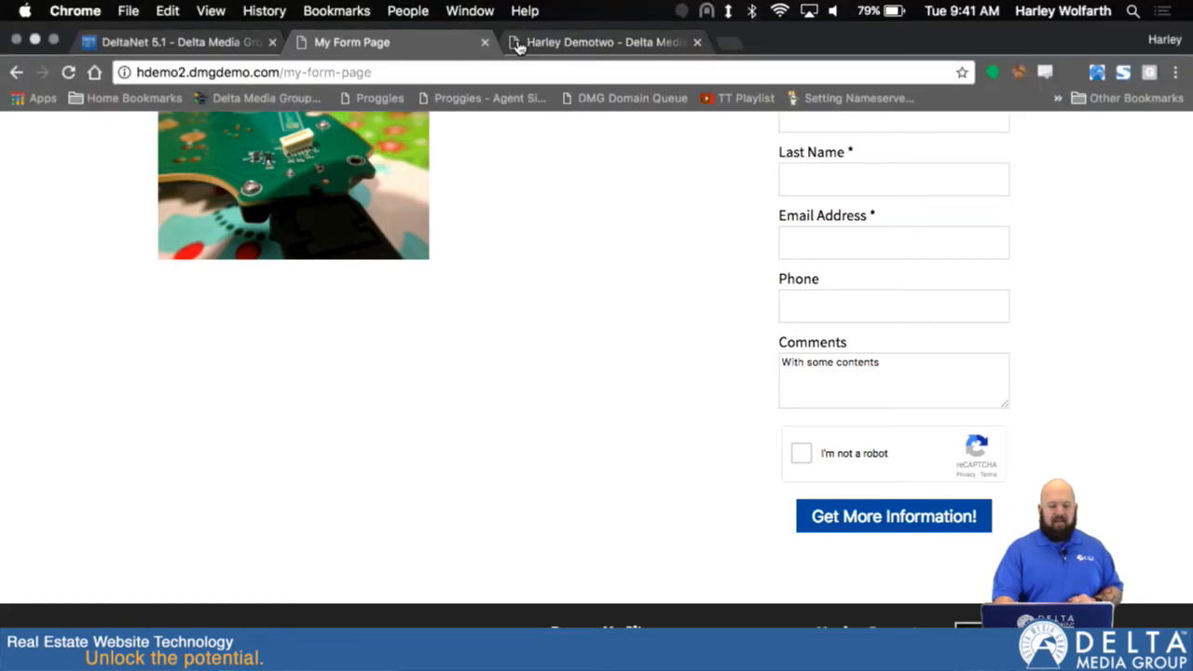
# Return to DeltaNet and open the Email Messages preferences for the custom email auto responders.
pyautogui.click(140, 45)
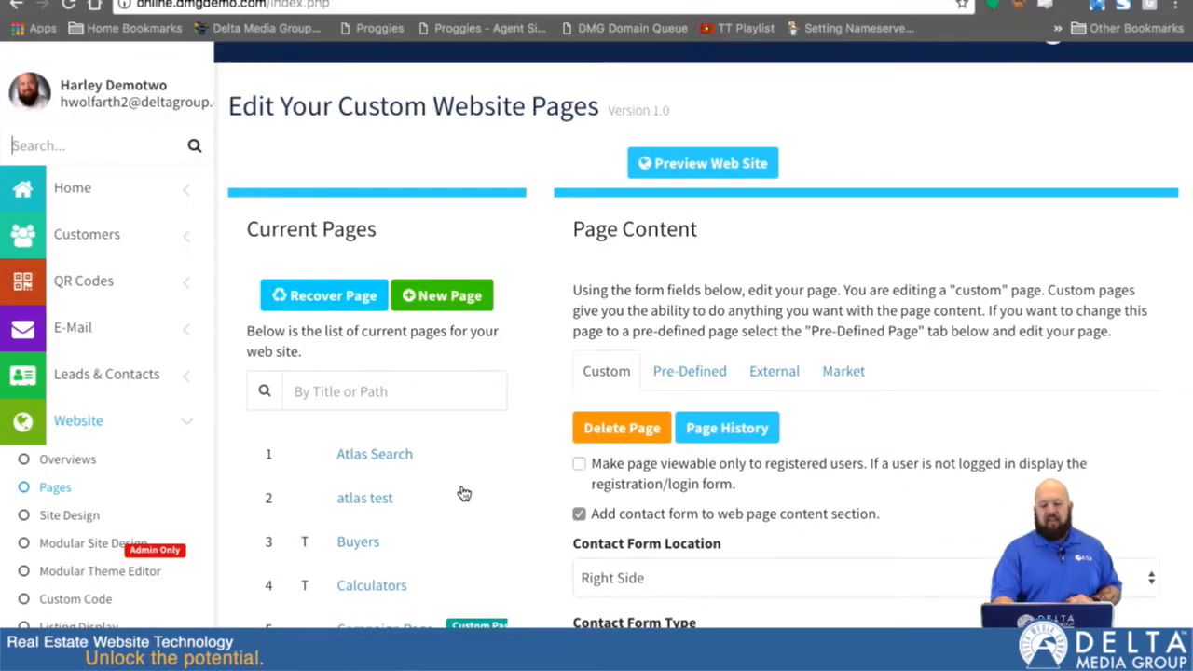
pyautogui.scroll(-10, 93, 418)
pyautogui.scroll(2, 99, 181)
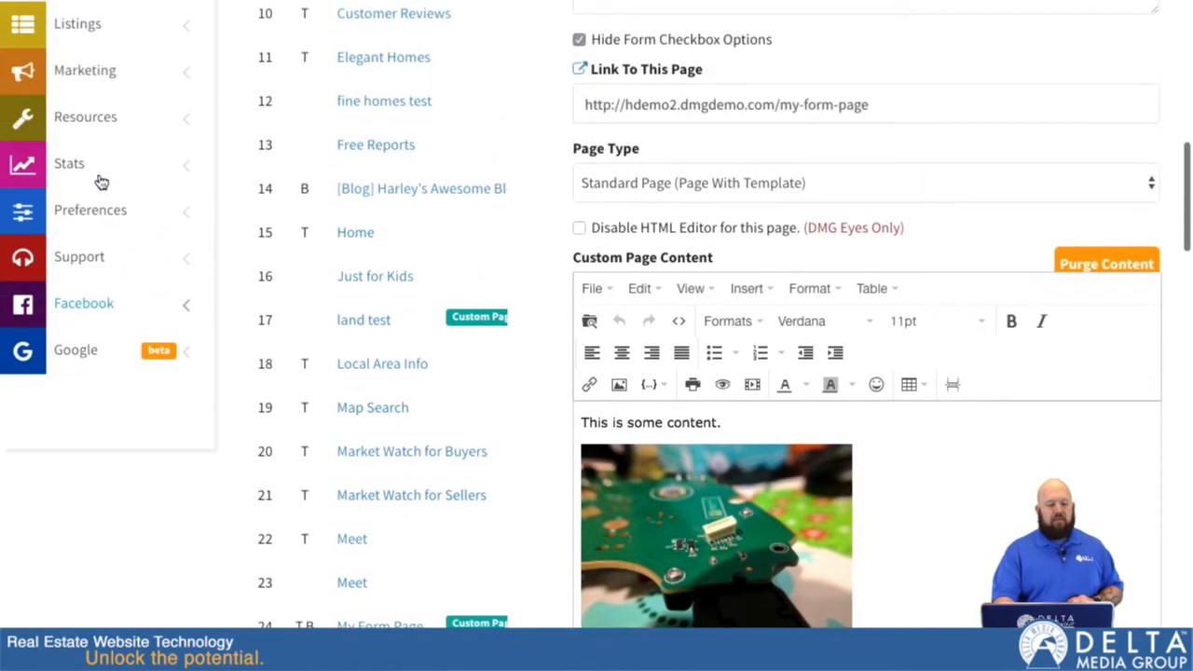
pyautogui.click(99, 207)
pyautogui.scroll(3, 99, 209)
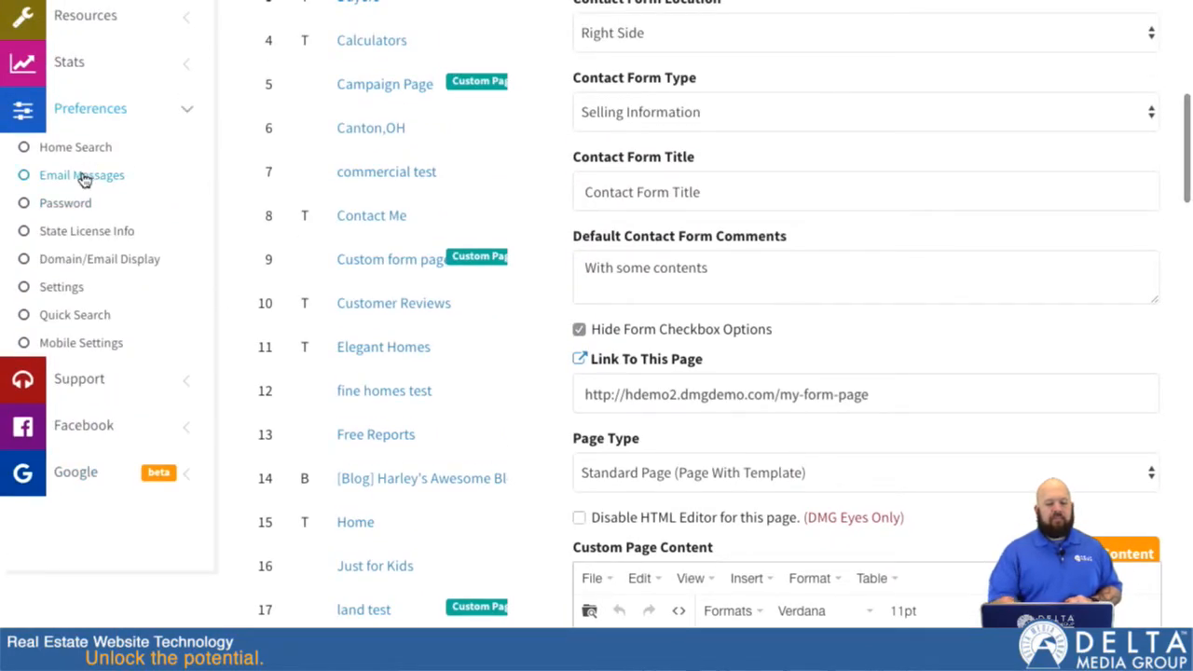
pyautogui.click(82, 175)
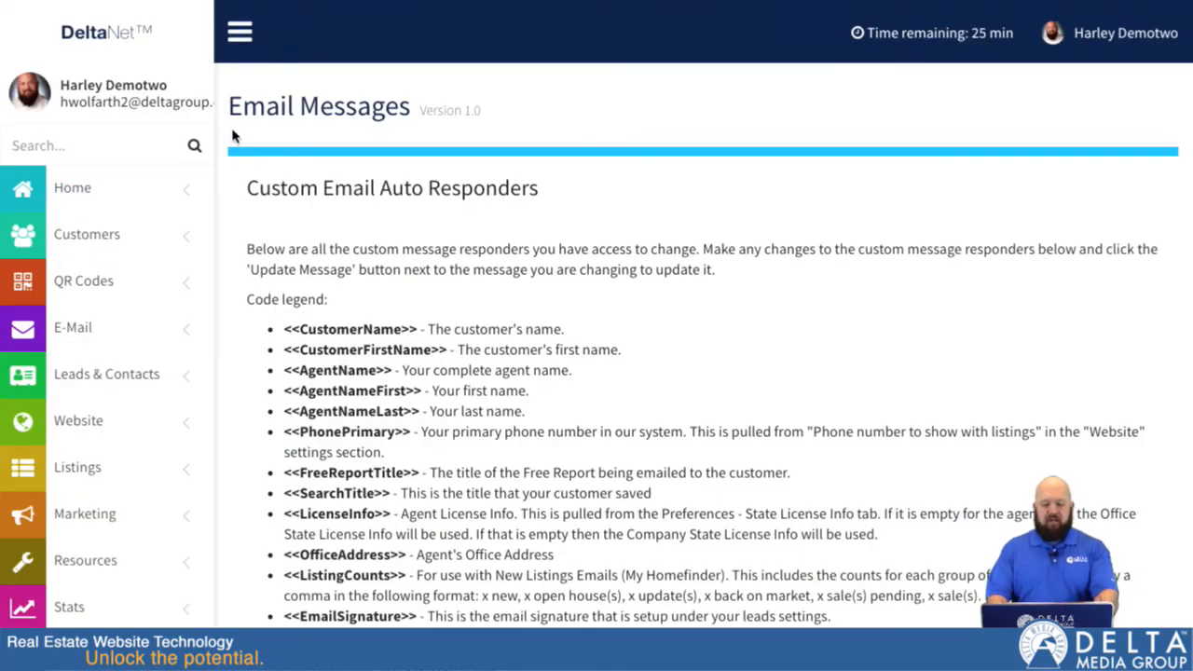
# Search the Email Messages page for "buying" and go to the New Portfolio Auto-responder for the Buying Form.
pyautogui.press('super+f')
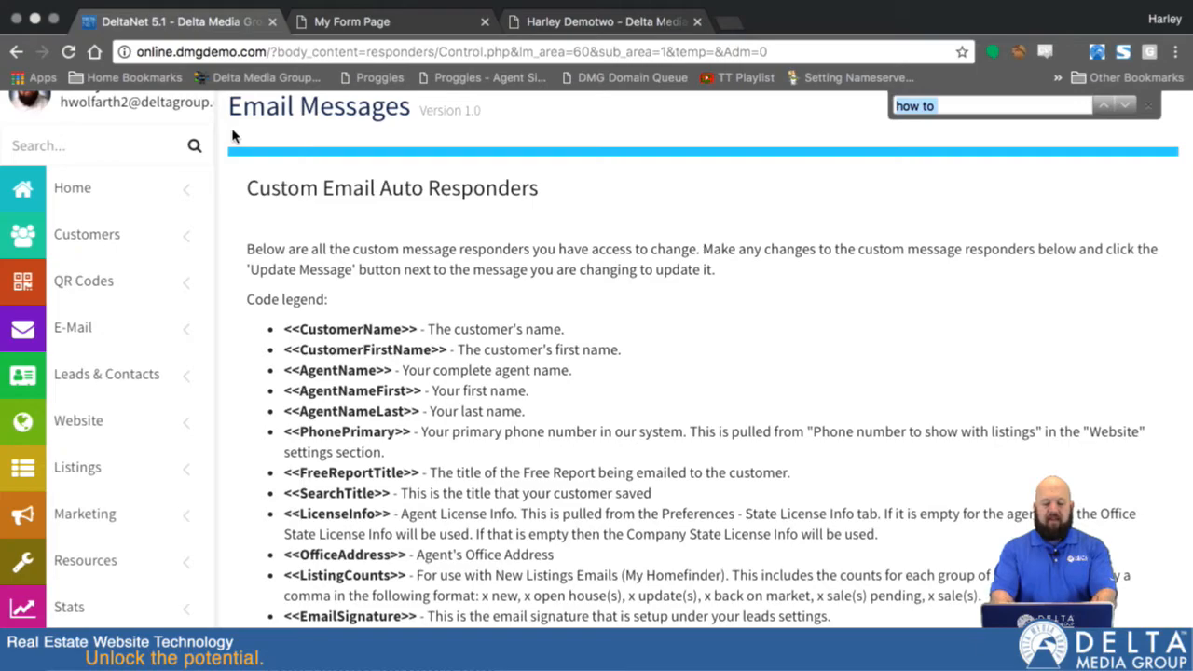
pyautogui.write('buying')
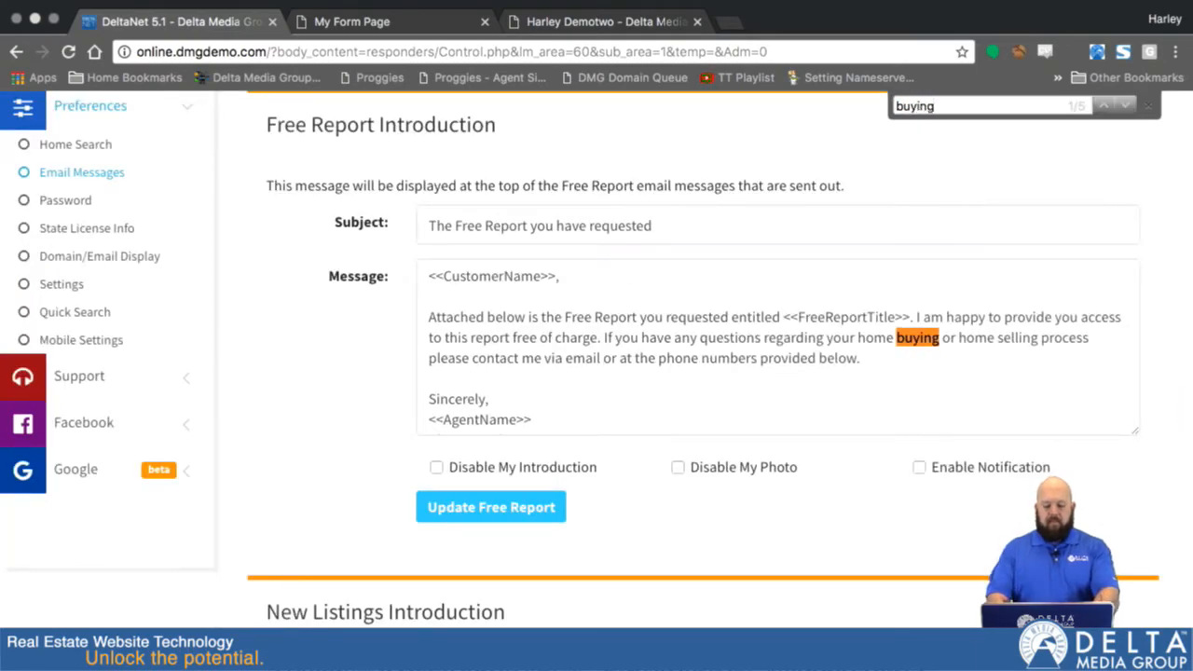
pyautogui.press('Return')
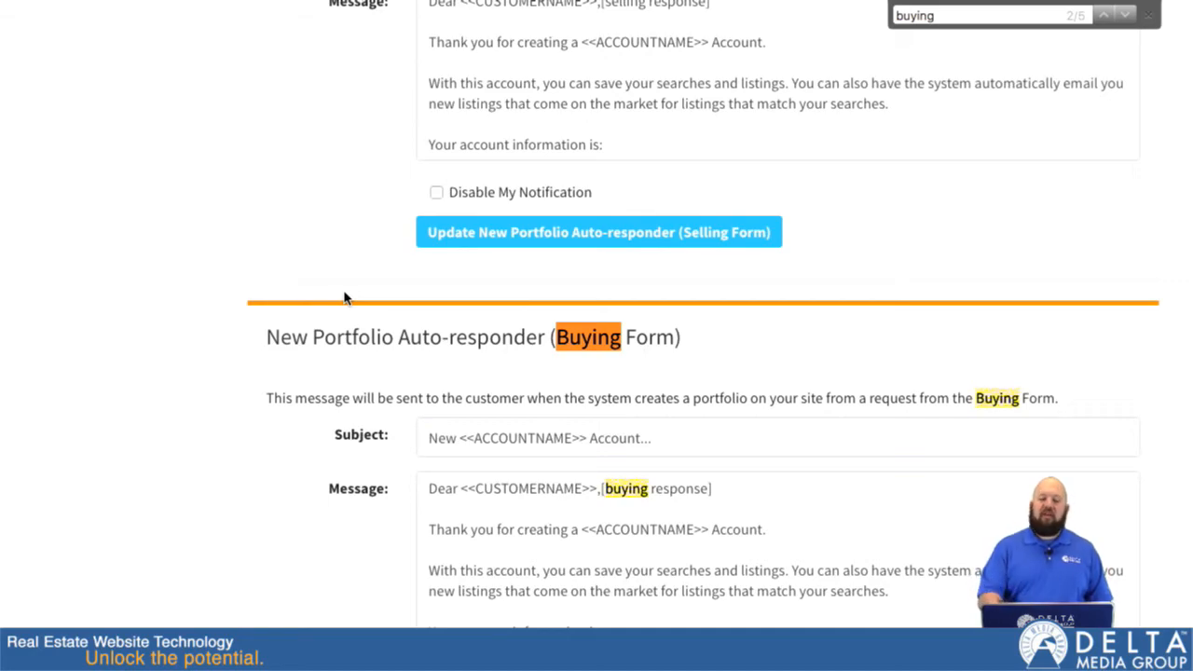
# Review the New Portfolio Auto-responder from Request and the New Portfolio Auto-responder for the General Form.
pyautogui.scroll(12, 344, 297)
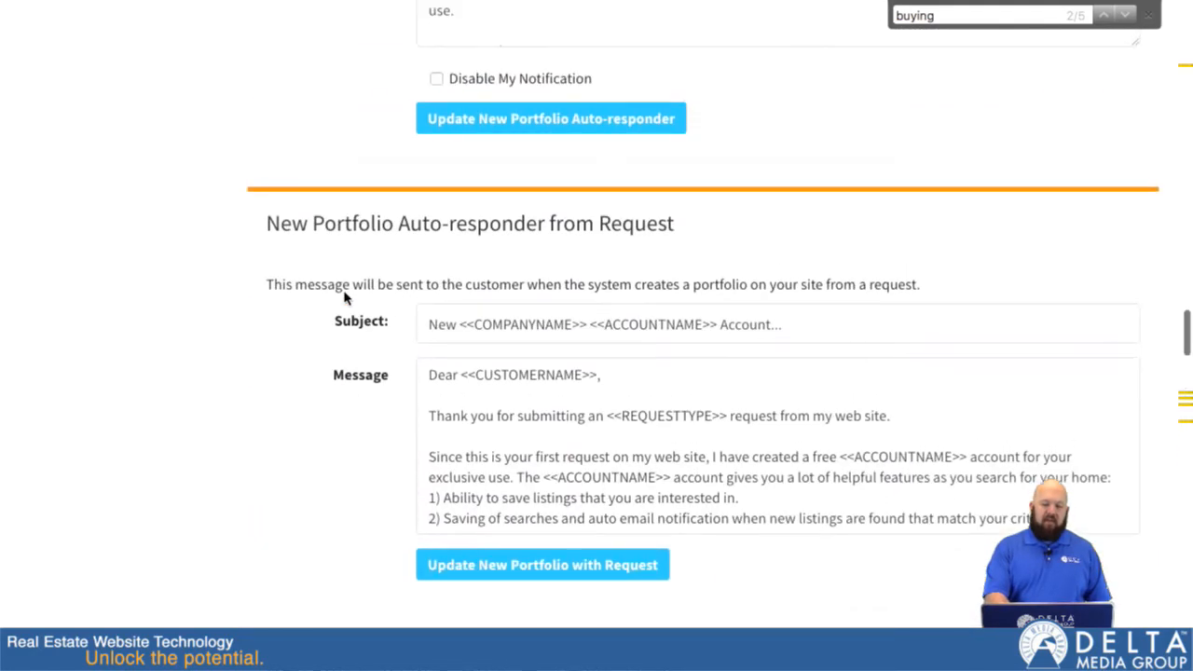
pyautogui.scroll(-1, 344, 297)
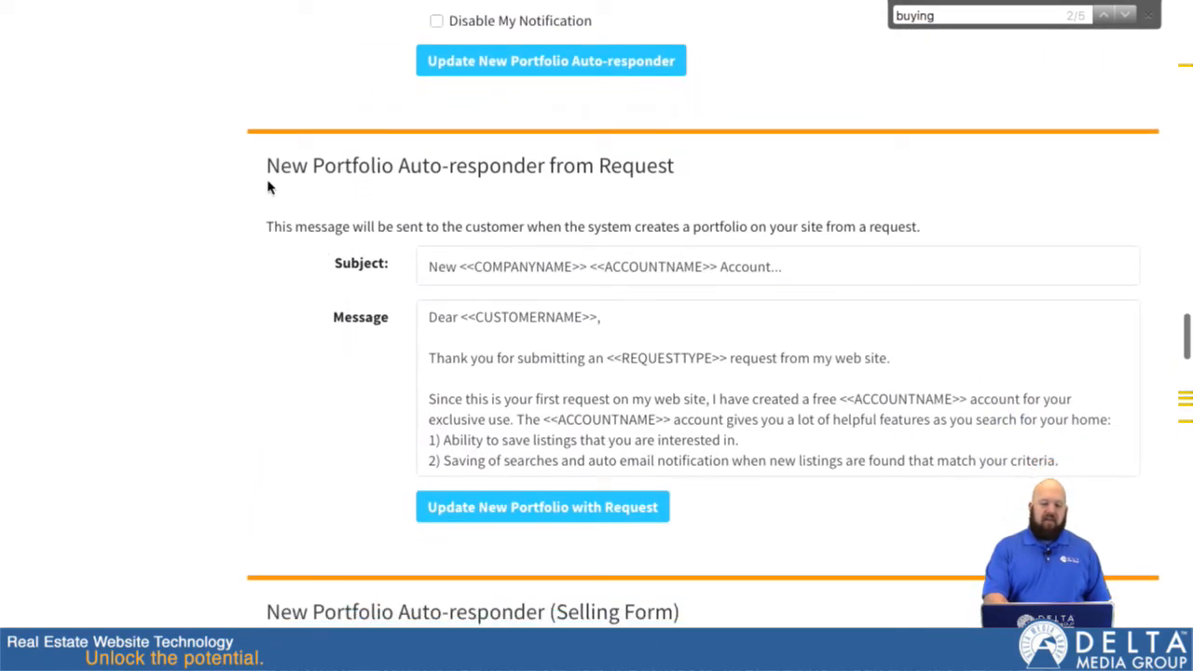
pyautogui.scroll(6, 626, 199)
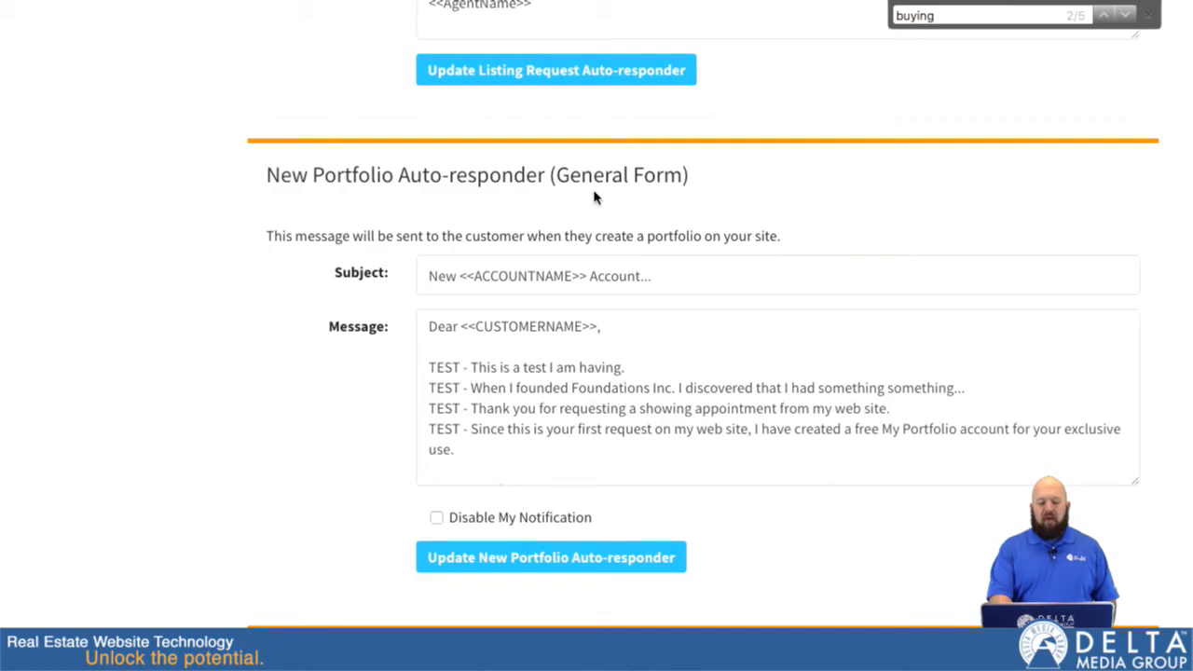
pyautogui.scroll(-1, 593, 196)
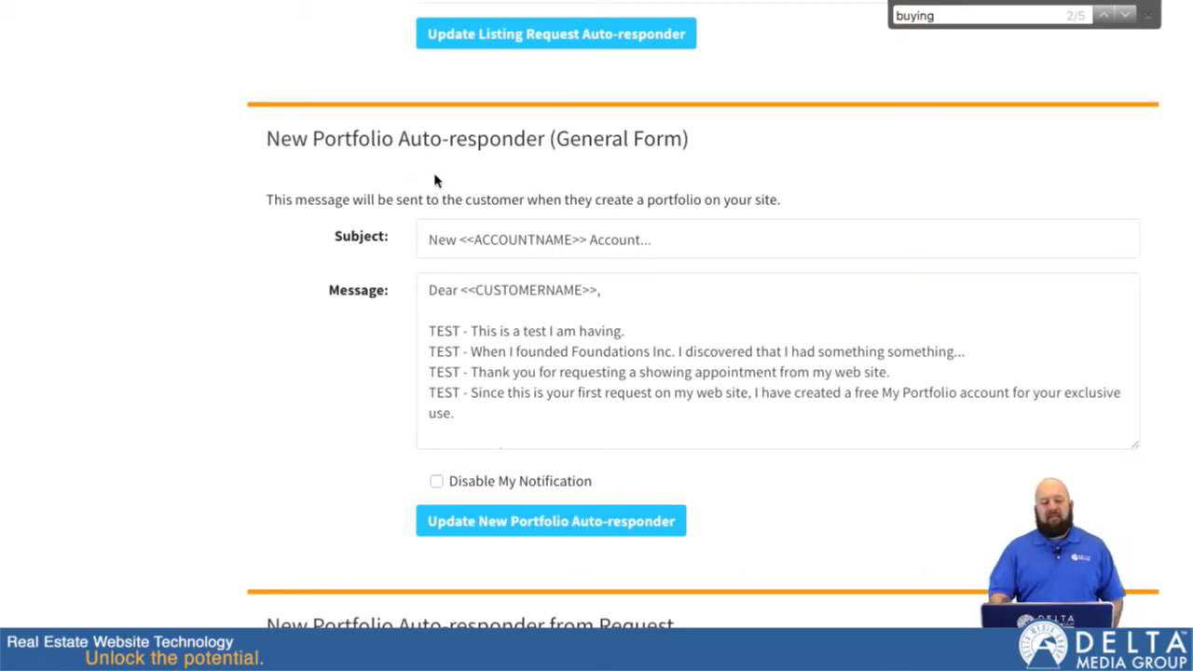
pyautogui.scroll(-1, 397, 271)
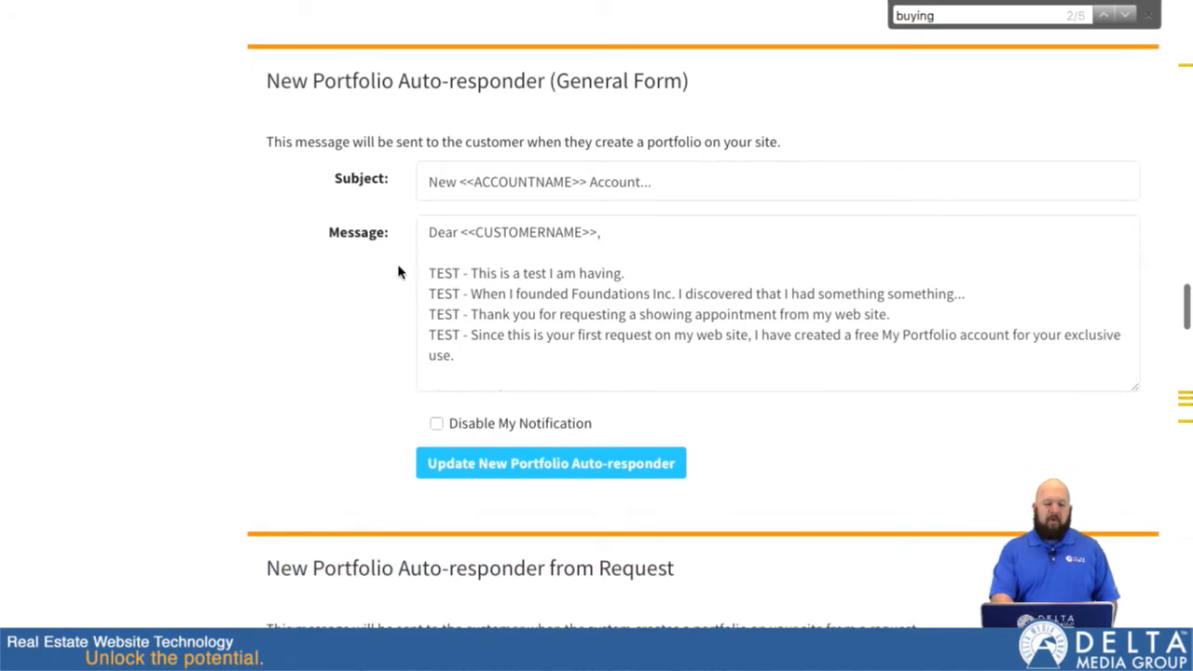
# Read the New Portfolio Auto-responder message for the Selling Form down to its signature.
pyautogui.scroll(-6, 397, 272)
pyautogui.scroll(-3, 398, 272)
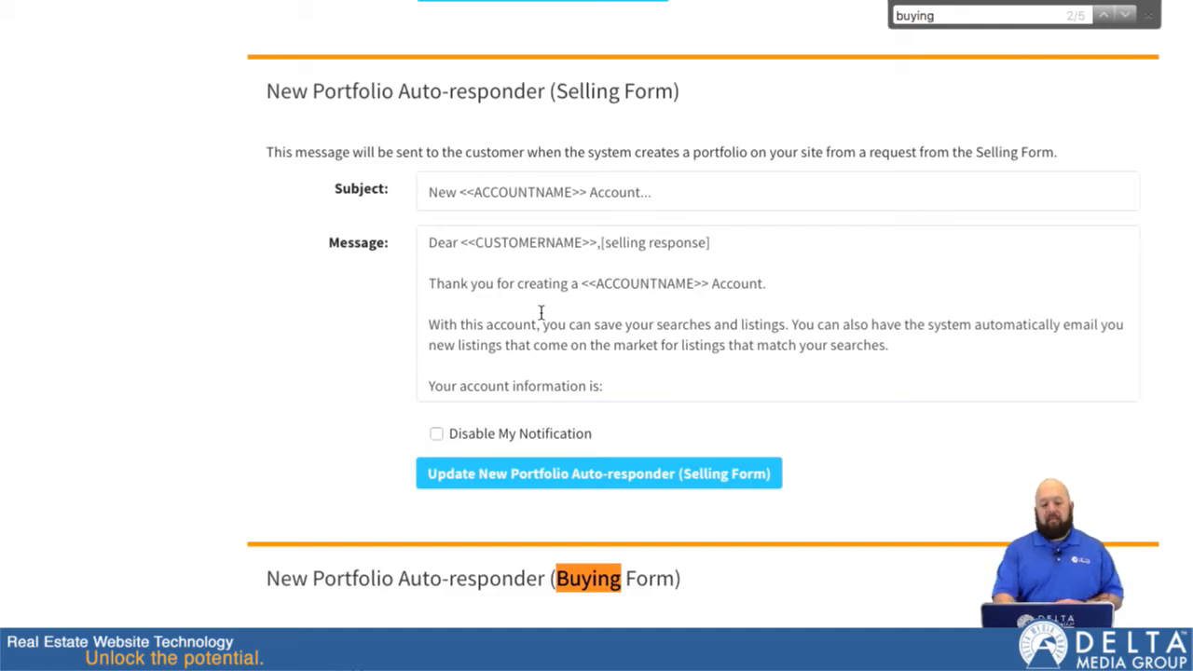
pyautogui.scroll(-4, 540, 312)
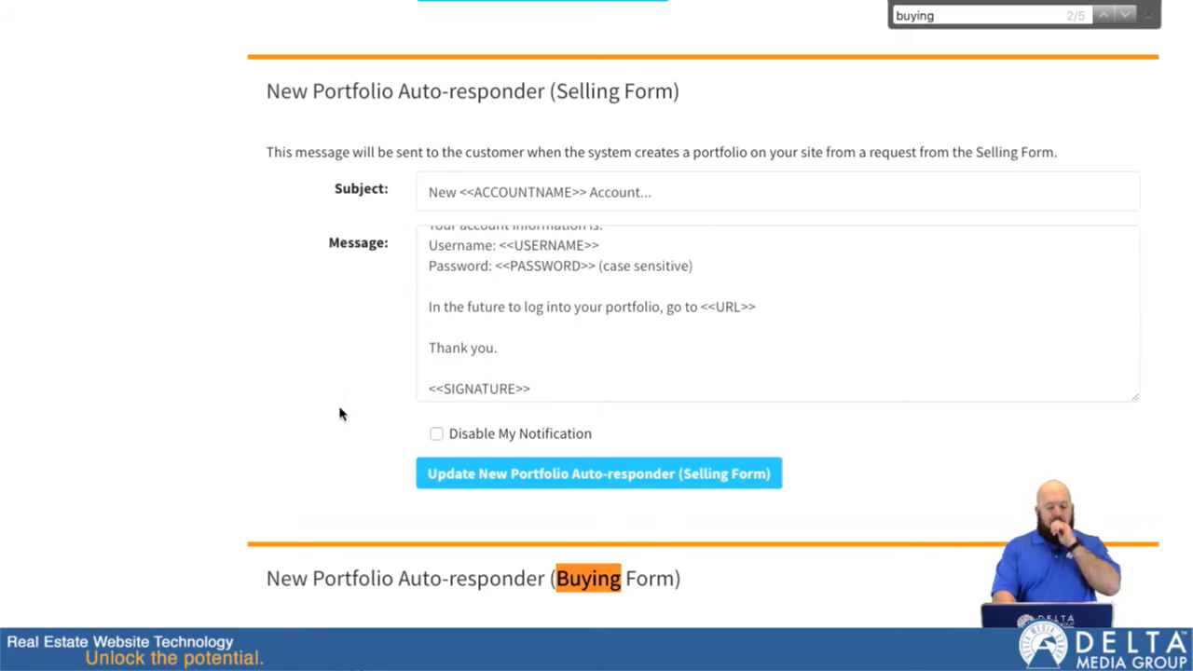
# Examine the New Portfolio Auto-responder messages for the Buying Form and the Real Estate Career Form.
pyautogui.scroll(-5, 339, 414)
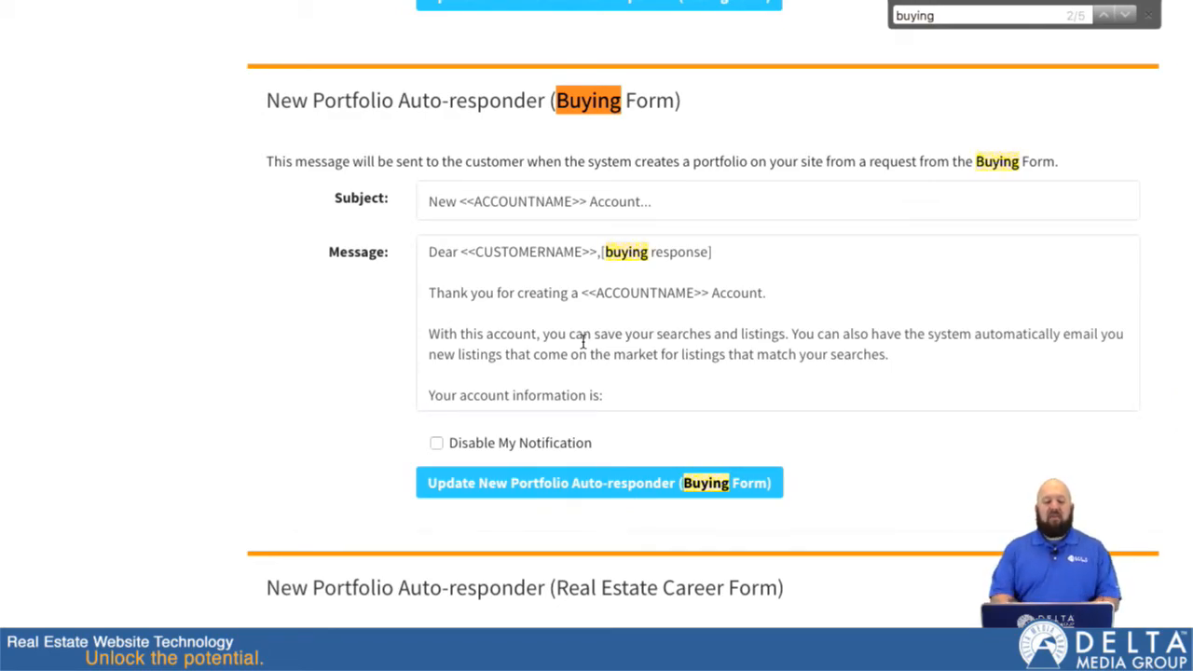
pyautogui.scroll(-3, 582, 341)
pyautogui.scroll(-5, 264, 522)
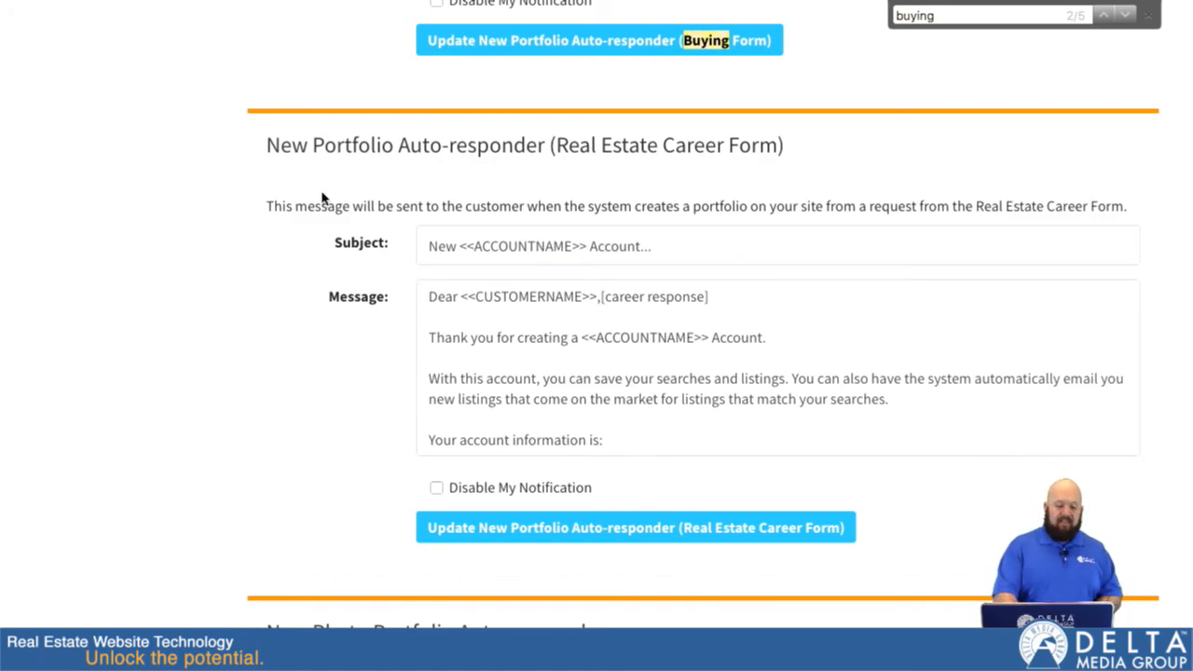
pyautogui.scroll(-1, 325, 195)
# Return to the Selling Form auto-responder and reread its message from the greeting to the account information.
pyautogui.scroll(10, 321, 193)
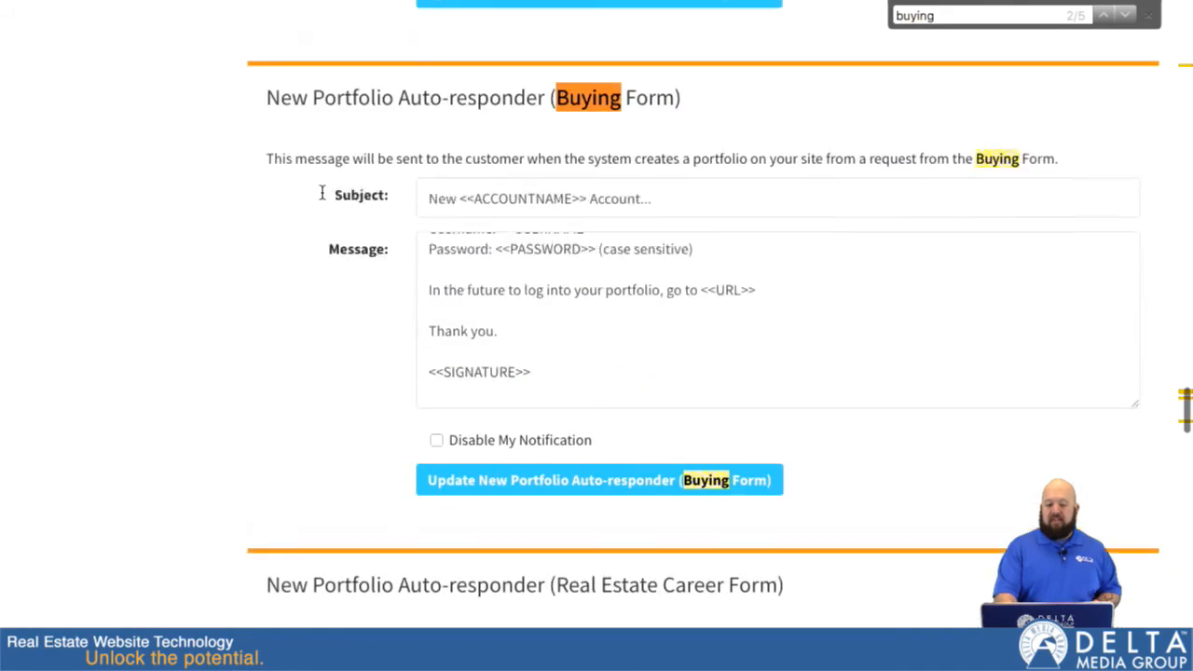
pyautogui.click(482, 352)
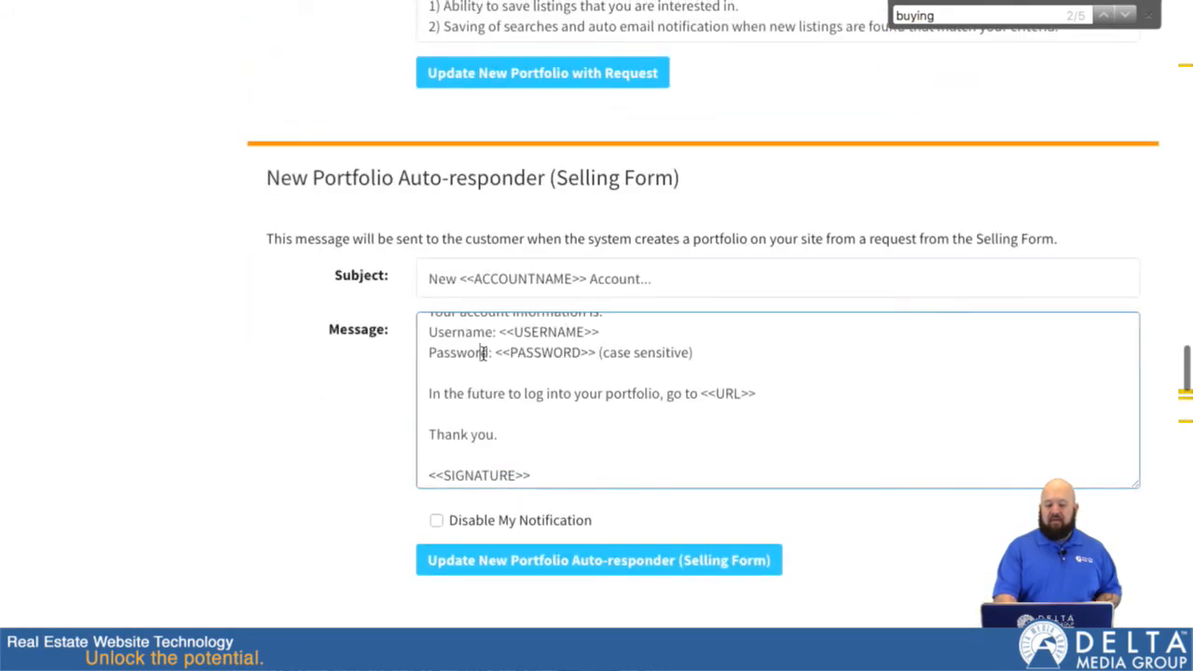
pyautogui.scroll(3, 482, 351)
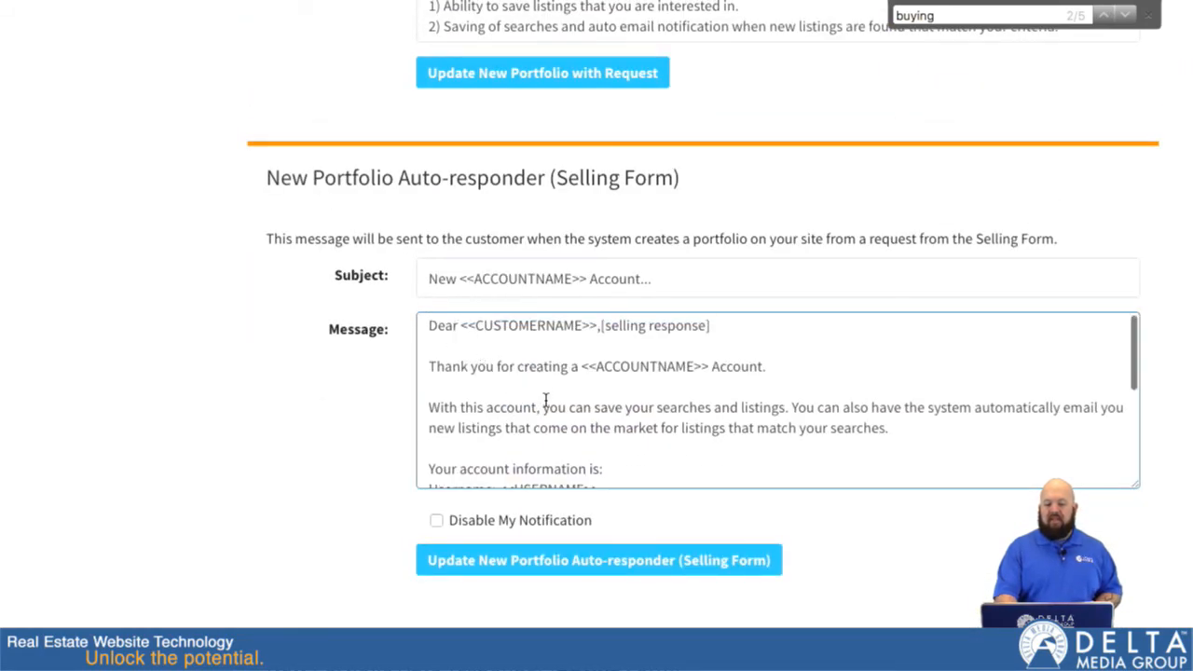
pyautogui.scroll(-1, 546, 403)
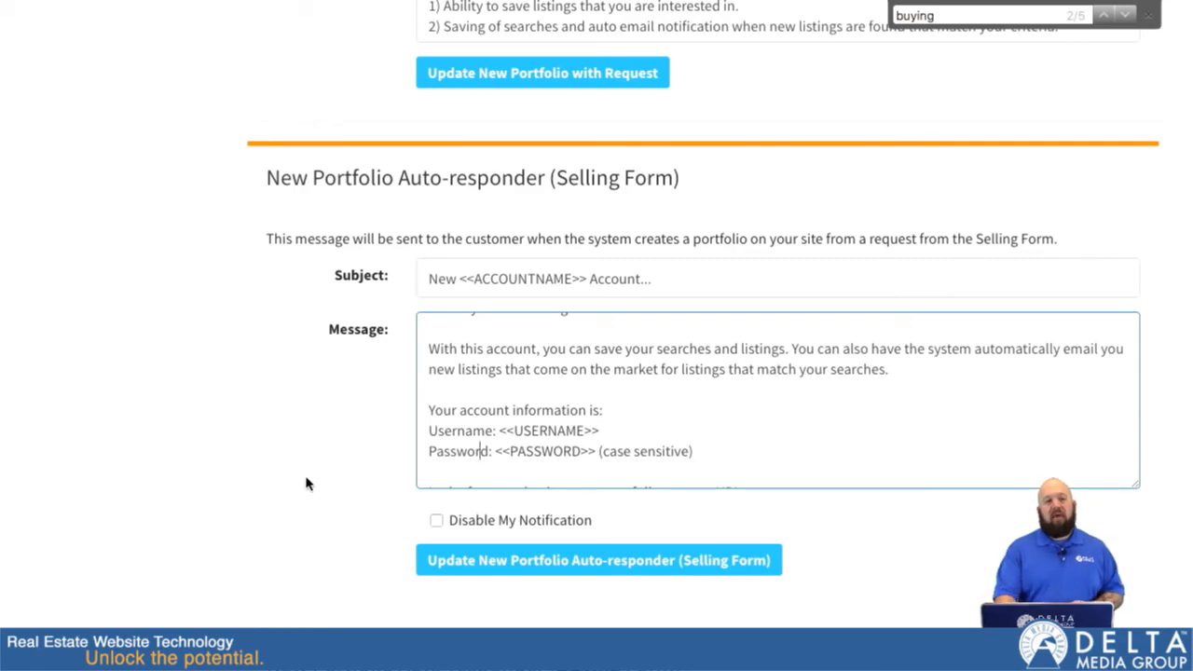
# Switch to the live My Form Page and view its content and contact form from the page header.
pyautogui.click(417, 54)
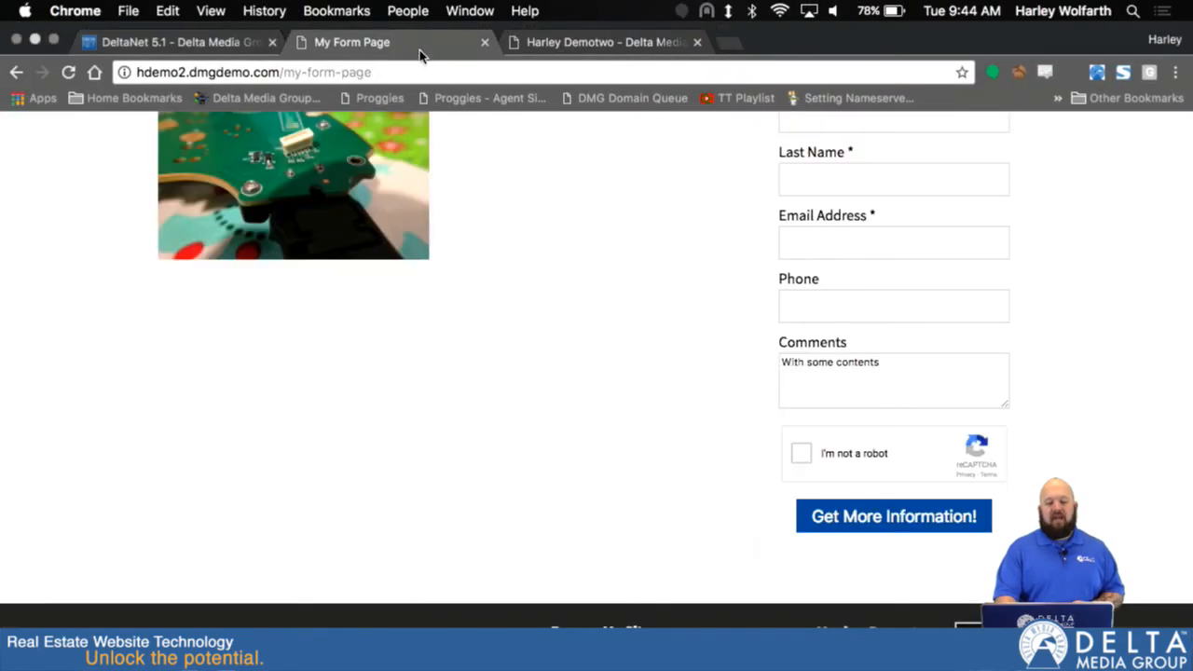
pyautogui.press('ctrl+super+f')
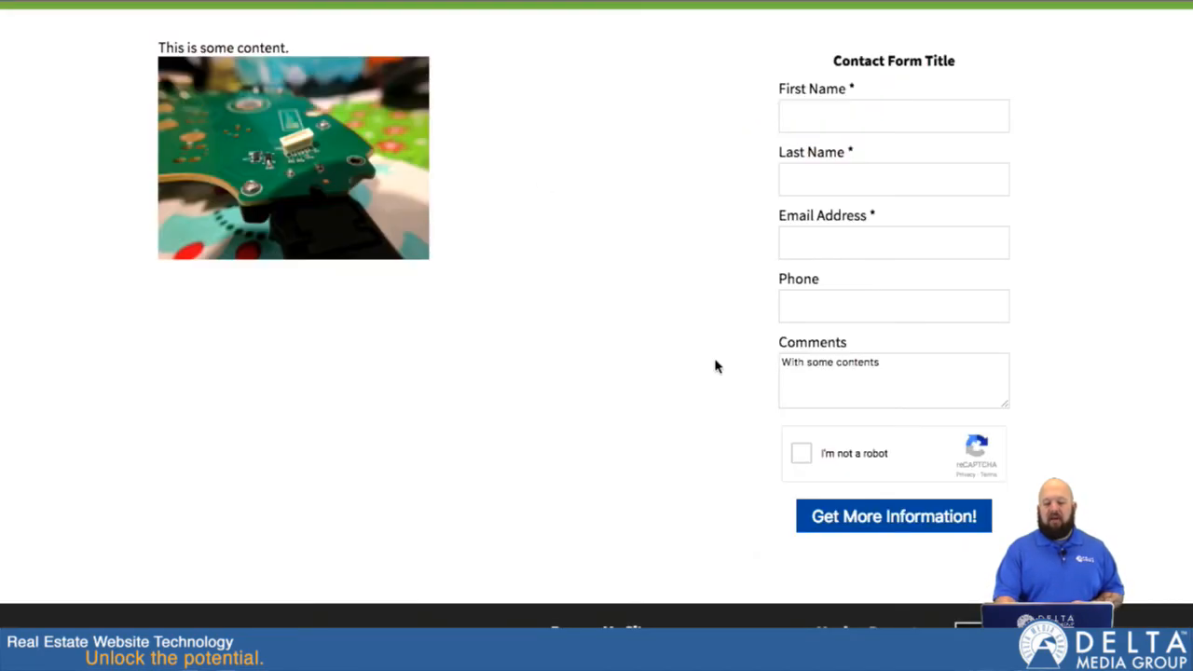
pyautogui.scroll(3, 714, 355)
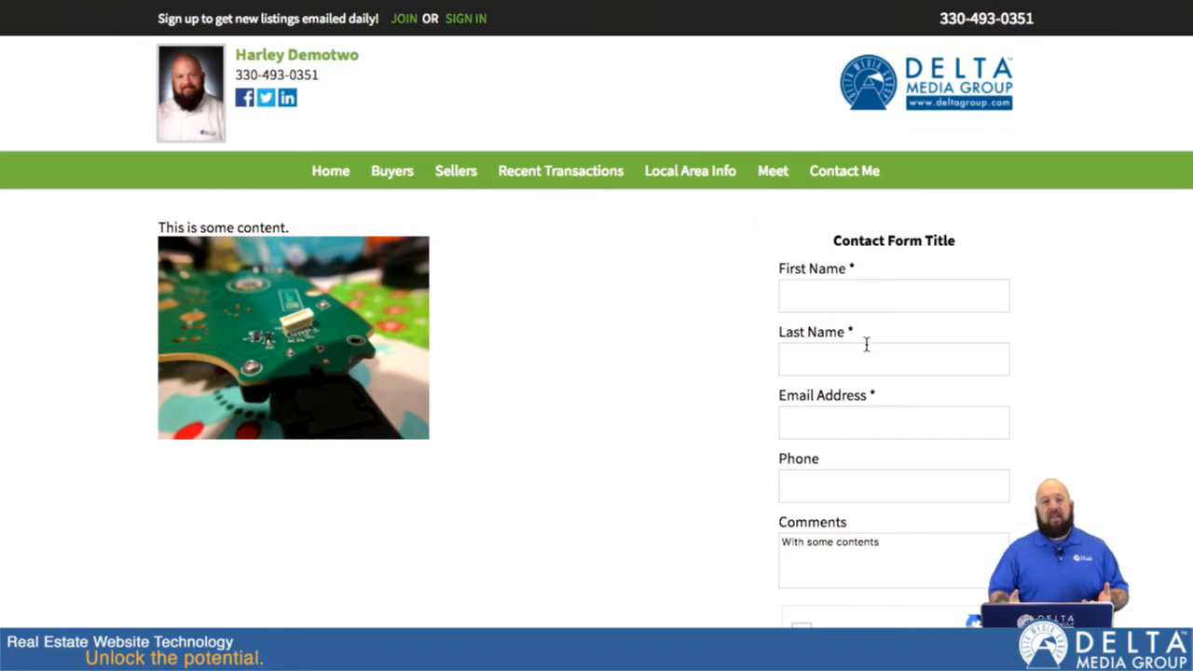